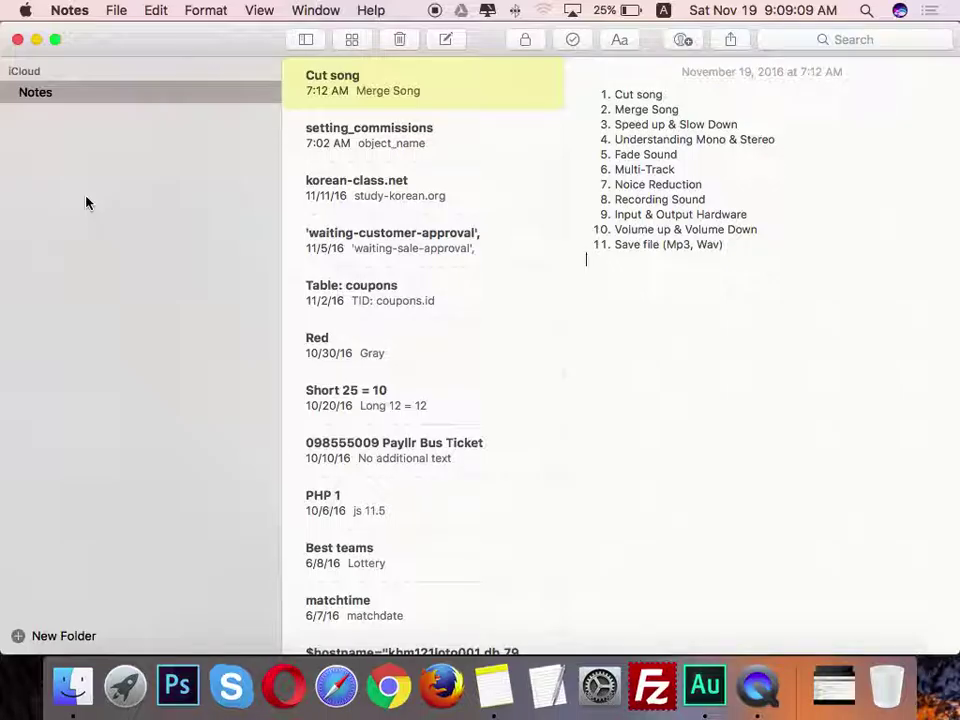
# Step: Close the notes list and the previously stretched song, discarding its unsaved changes
pyautogui.click(18, 42)
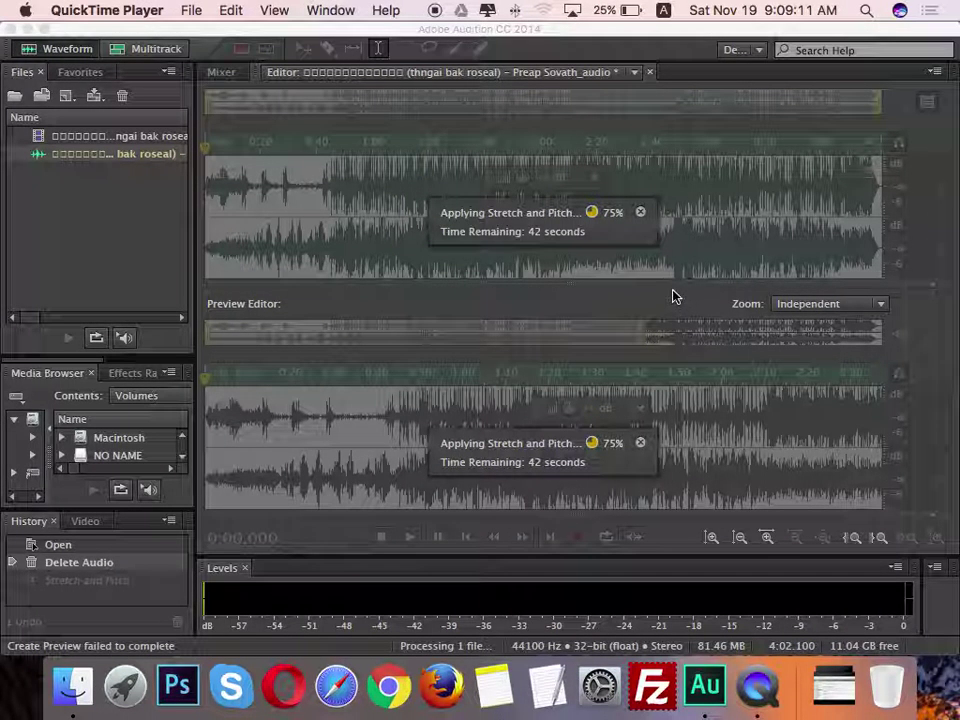
pyautogui.click(714, 275)
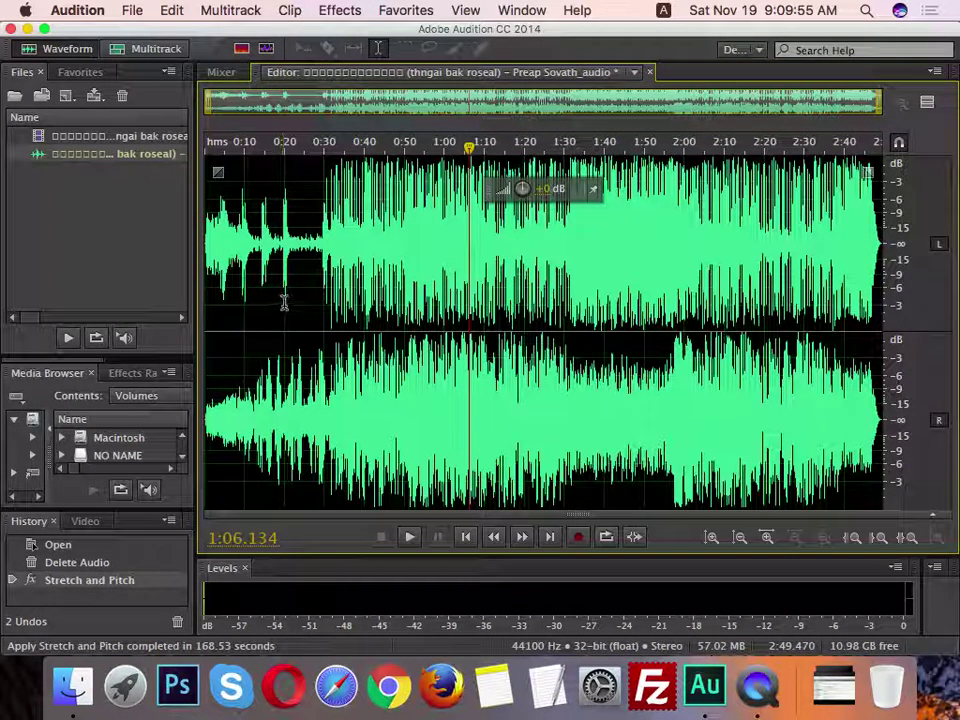
pyautogui.press('super+w')
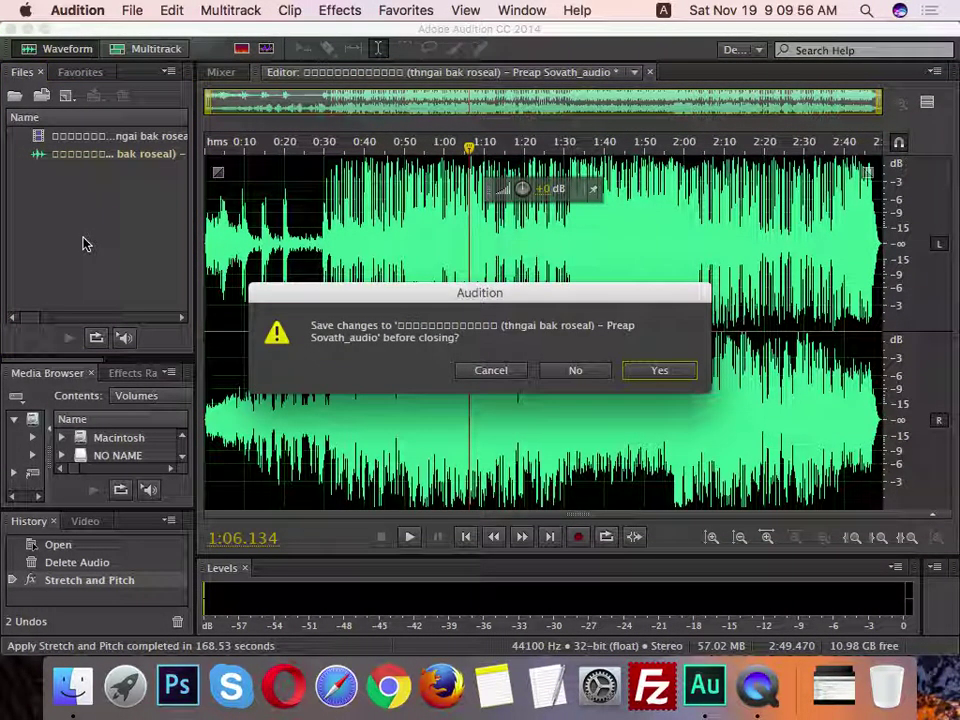
pyautogui.click(583, 374)
pyautogui.press('super+w')
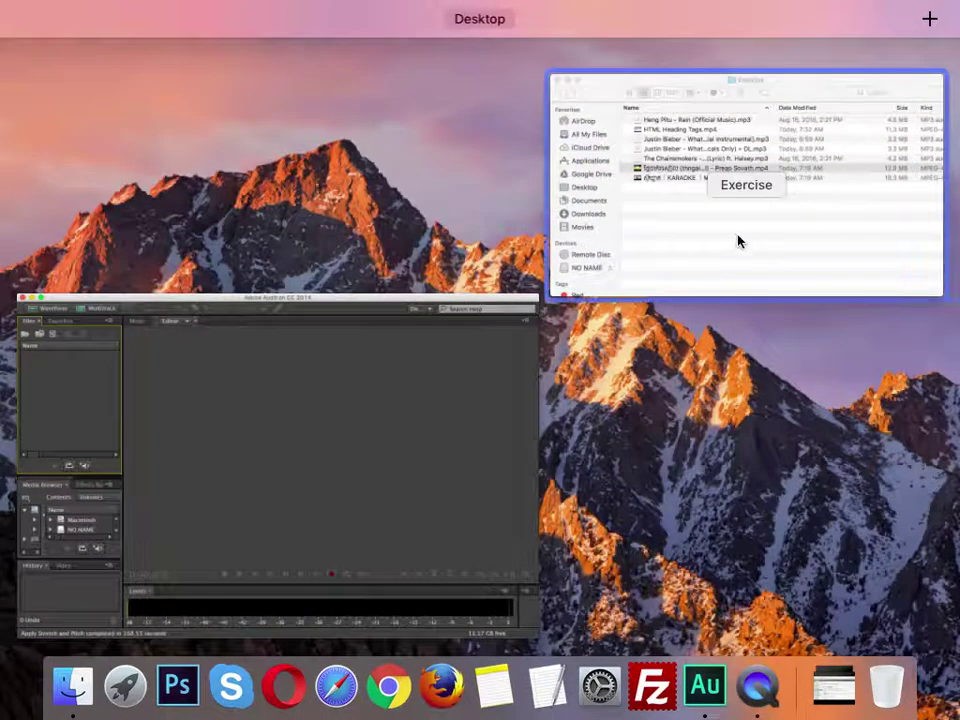
# Step: Import the Chainsmokers "Closer" MP3 from the Exercise folder into Audition and open it in the waveform editor
pyautogui.click(737, 240)
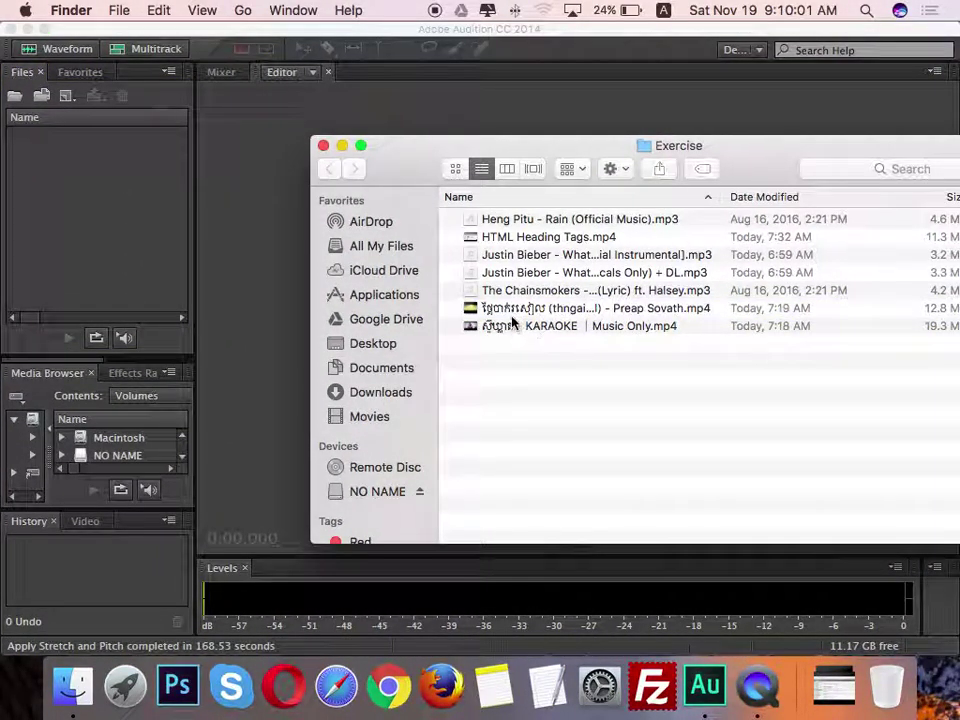
pyautogui.moveTo(545, 290); pyautogui.dragTo(120, 170)
pyautogui.click(105, 155)
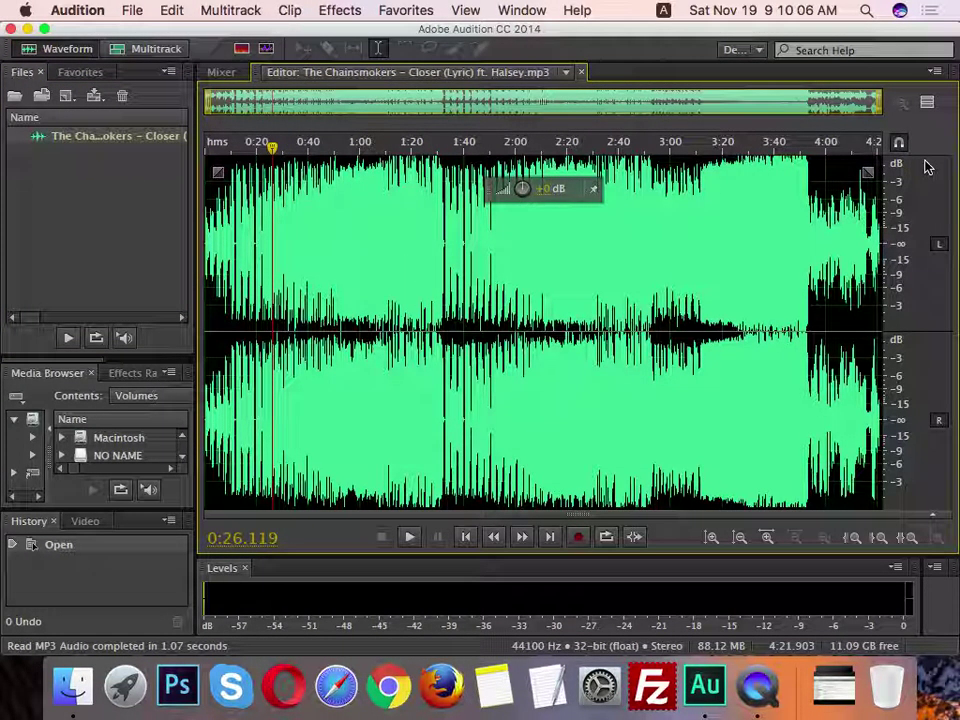
# Step: Select the song's opening from the start to about 0:11.7 and play it back
pyautogui.moveTo(878, 101); pyautogui.dragTo(420, 118)
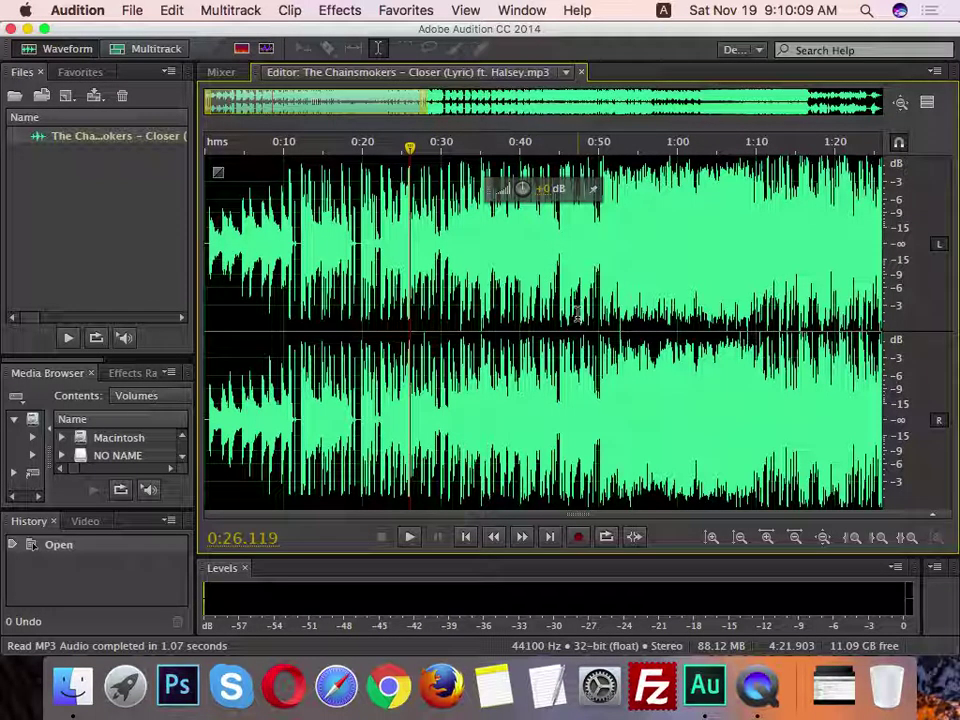
pyautogui.click(454, 318)
pyautogui.scroll(2, 438, 314)
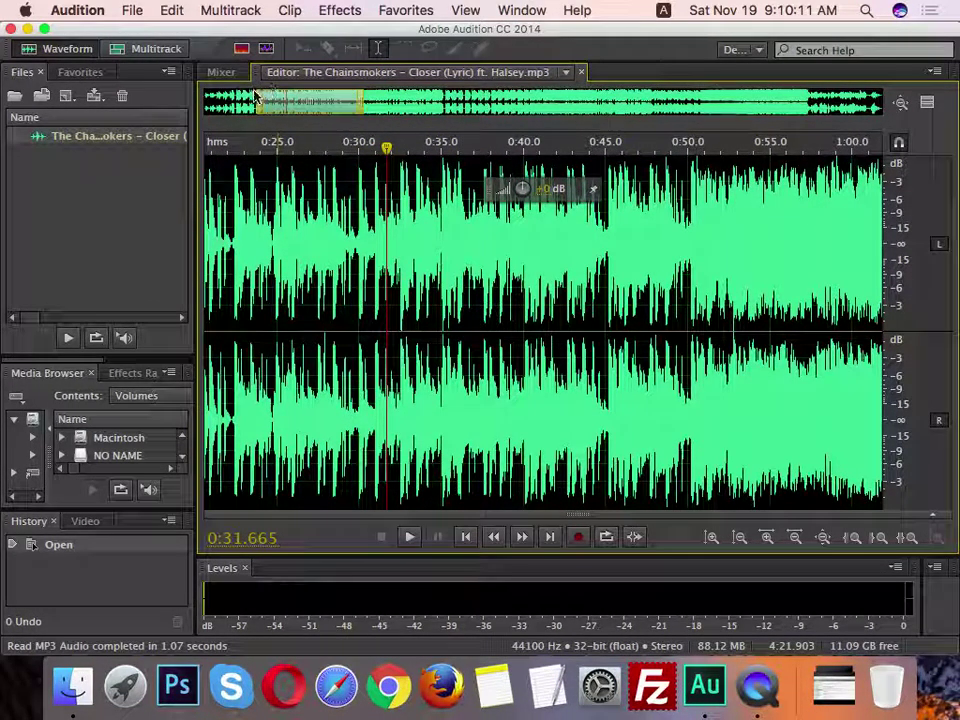
pyautogui.moveTo(258, 101); pyautogui.dragTo(18, 95)
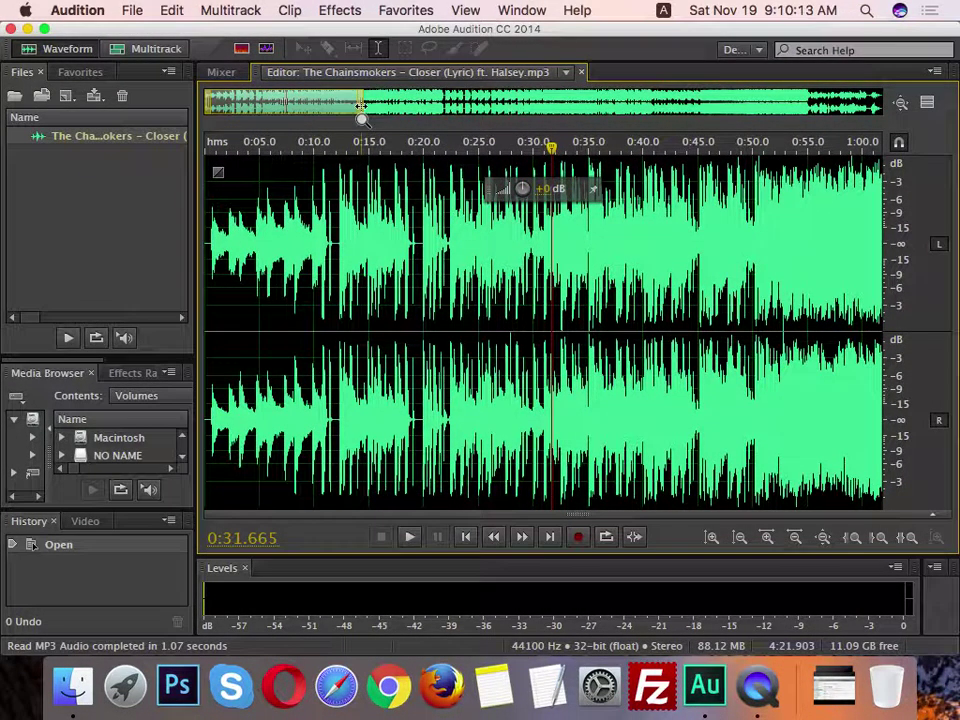
pyautogui.moveTo(362, 101); pyautogui.dragTo(429, 103)
pyautogui.moveTo(289, 213); pyautogui.dragTo(80, 229)
pyautogui.click(323, 318)
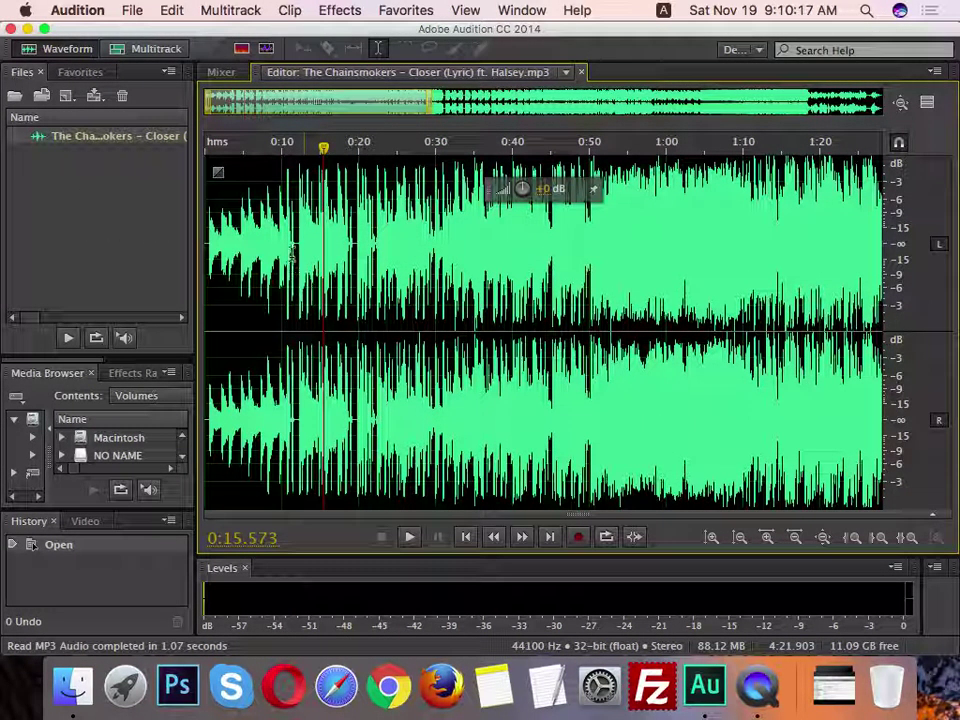
pyautogui.scroll(-2, 291, 240)
pyautogui.moveTo(291, 240); pyautogui.dragTo(124, 240)
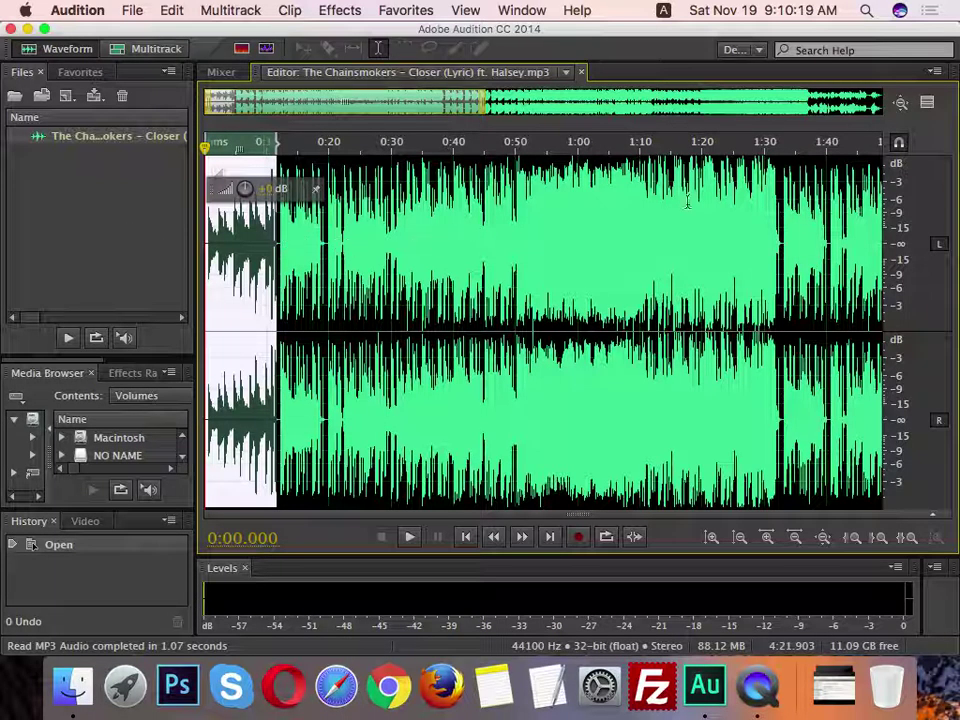
pyautogui.press('space')
pyautogui.press('XF86AudioRaiseVolume')
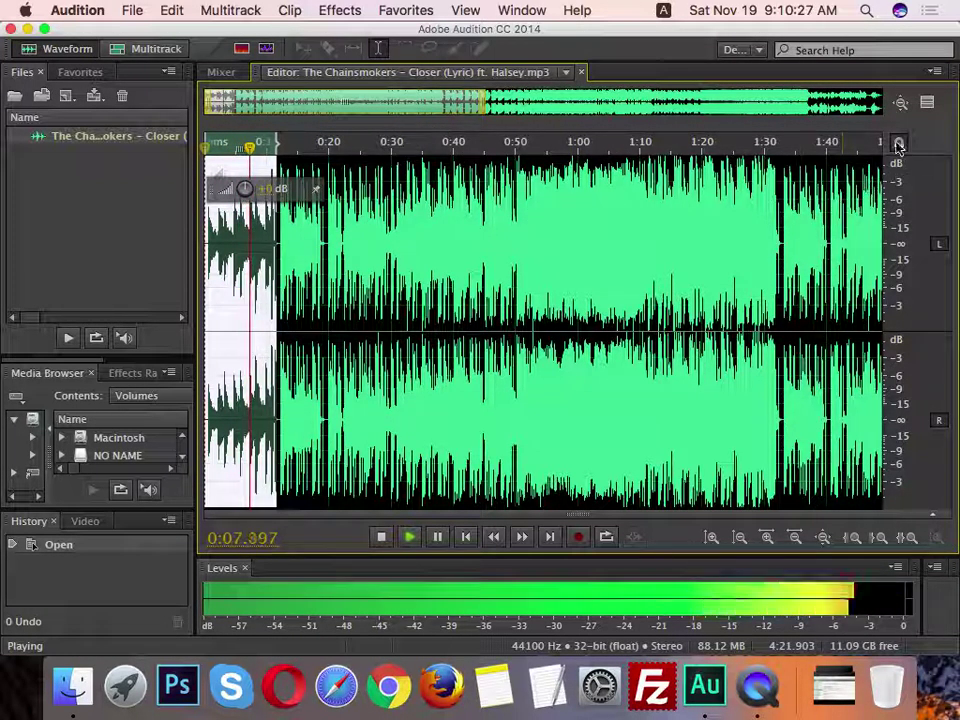
pyautogui.moveTo(487, 101); pyautogui.dragTo(290, 104)
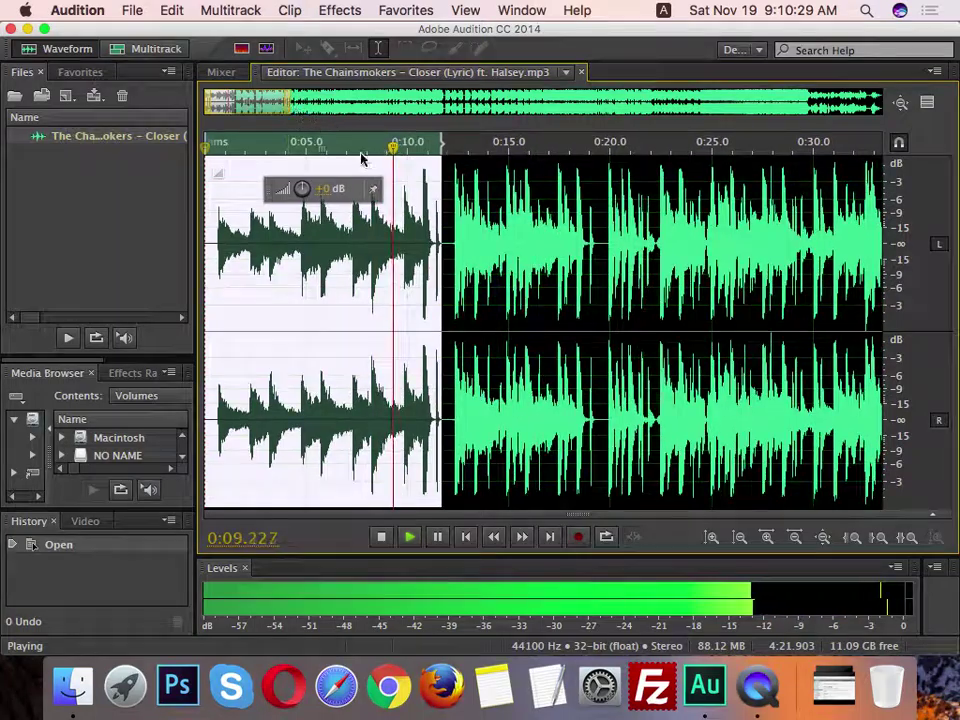
pyautogui.press('space')
# Step: Listen from 0:10 to locate the intro's end, and select the audio from the start to about 0:10.7
pyautogui.click(394, 244)
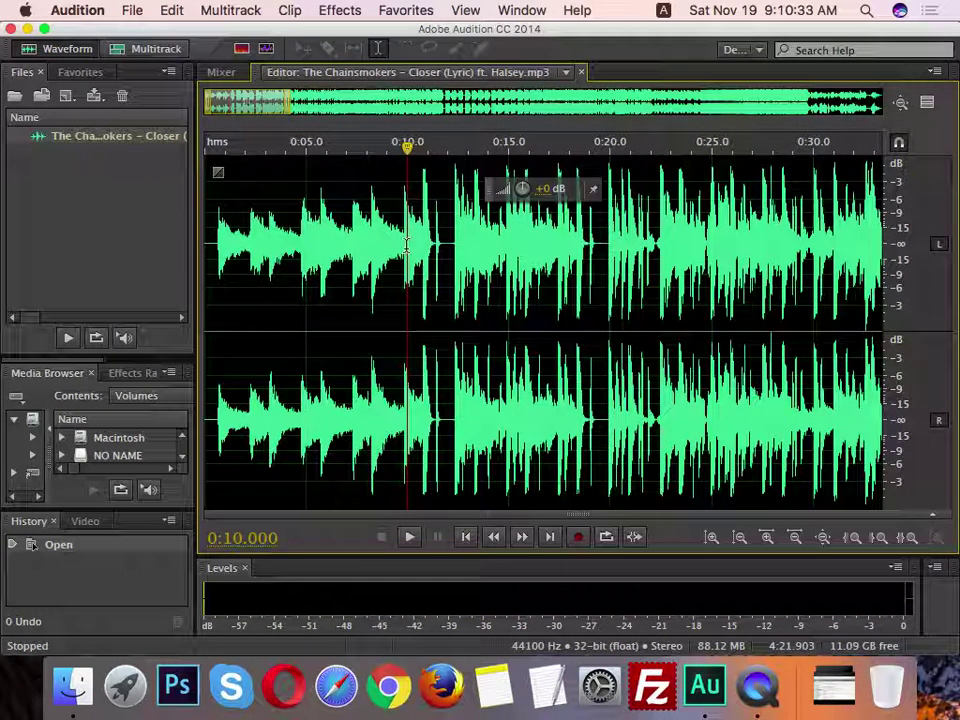
pyautogui.click(407, 244)
pyautogui.press('space')
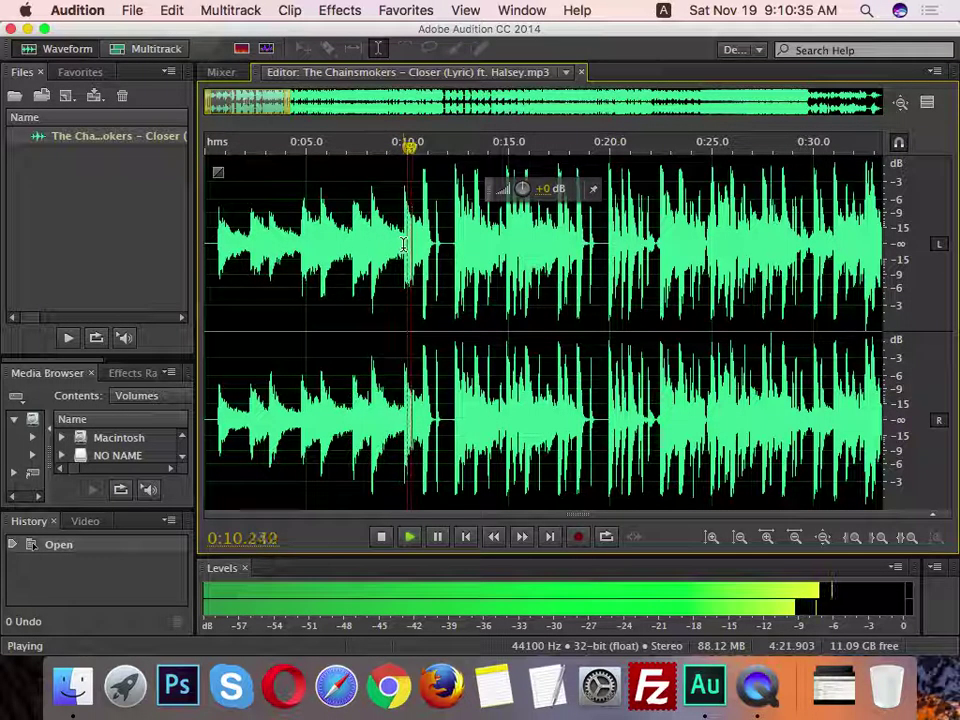
pyautogui.press('space')
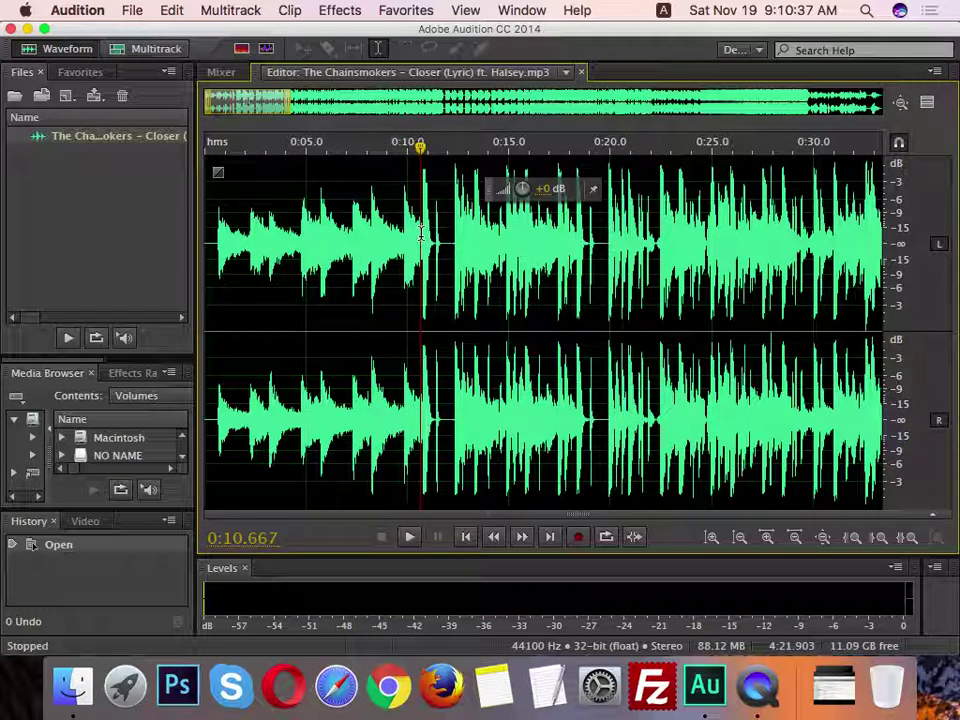
pyautogui.moveTo(422, 232); pyautogui.dragTo(205, 232)
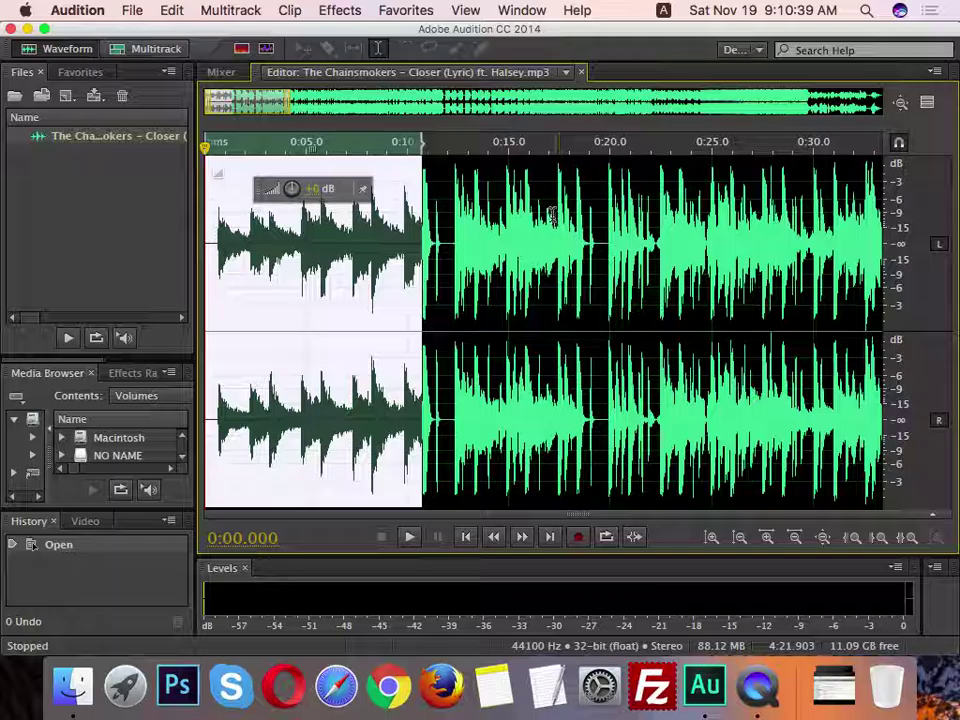
pyautogui.click(332, 8)
pyautogui.moveTo(403, 387)
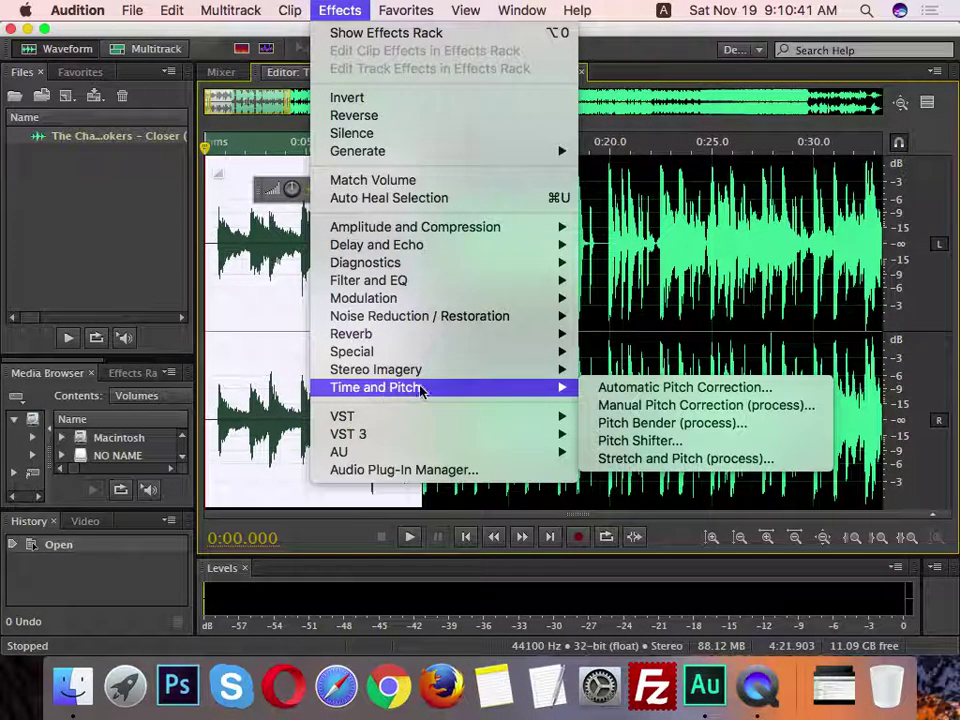
pyautogui.click(772, 706)
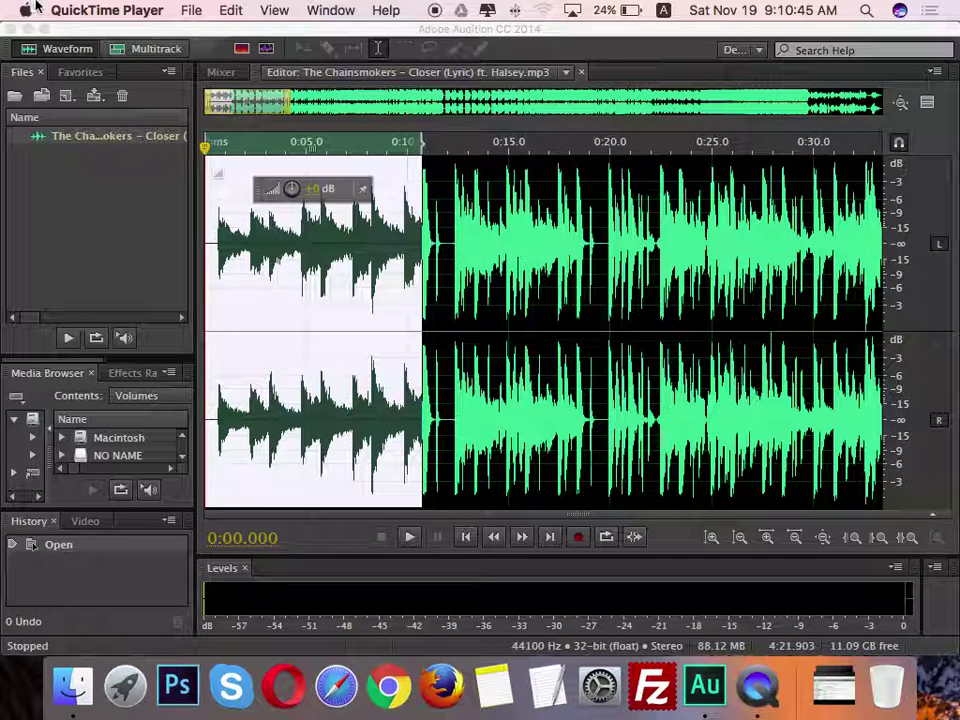
pyautogui.click(669, 40)
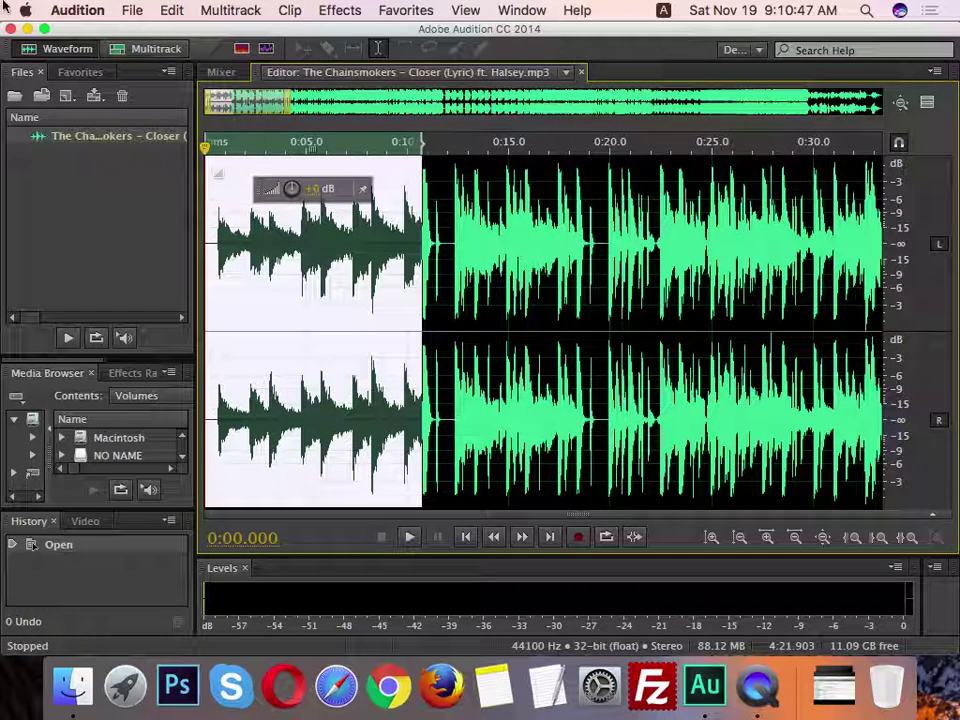
# Step: Preview and apply Stretch and Pitch to the selected intro, using the current 70% stretch and 6.17-semitone pitch shift
pyautogui.click(80, 10)
pyautogui.moveTo(132, 10)
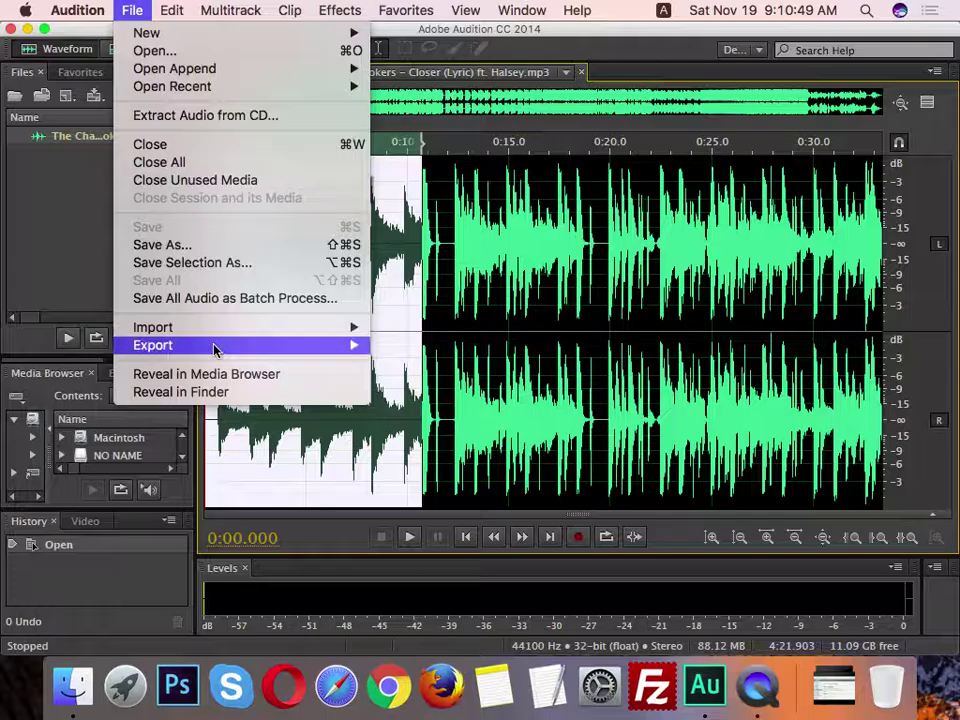
pyautogui.moveTo(355, 8)
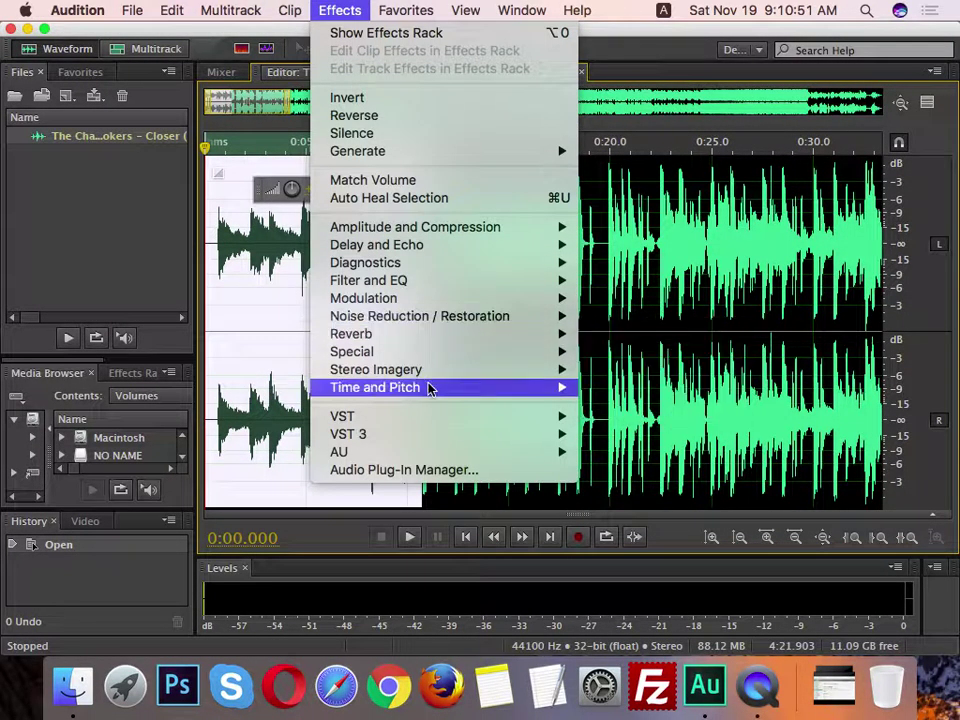
pyautogui.moveTo(430, 387)
pyautogui.click(650, 456)
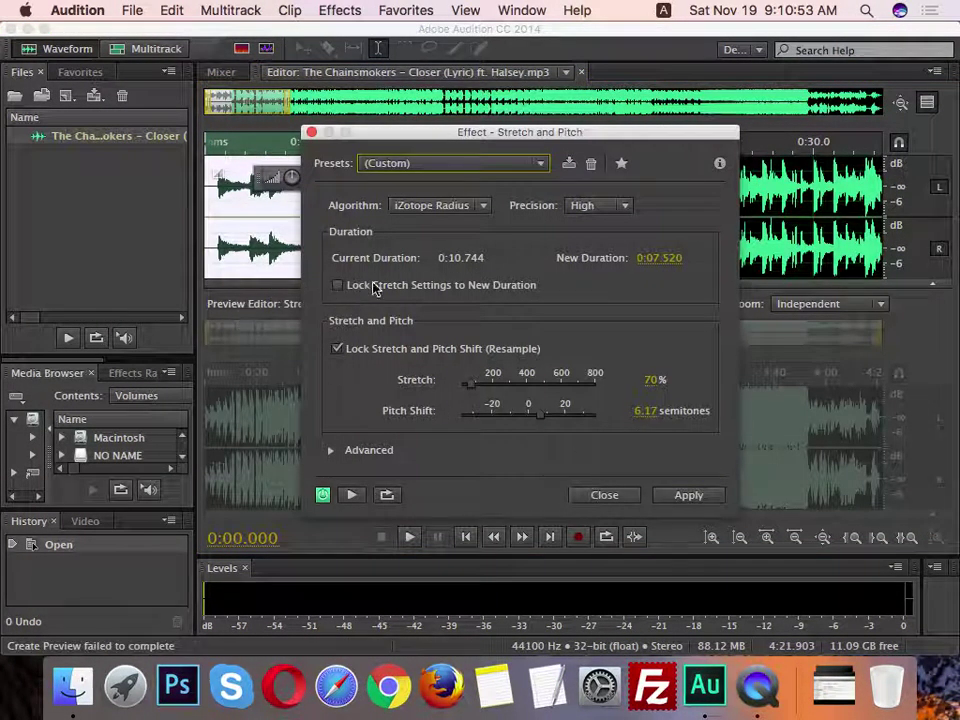
pyautogui.click(351, 497)
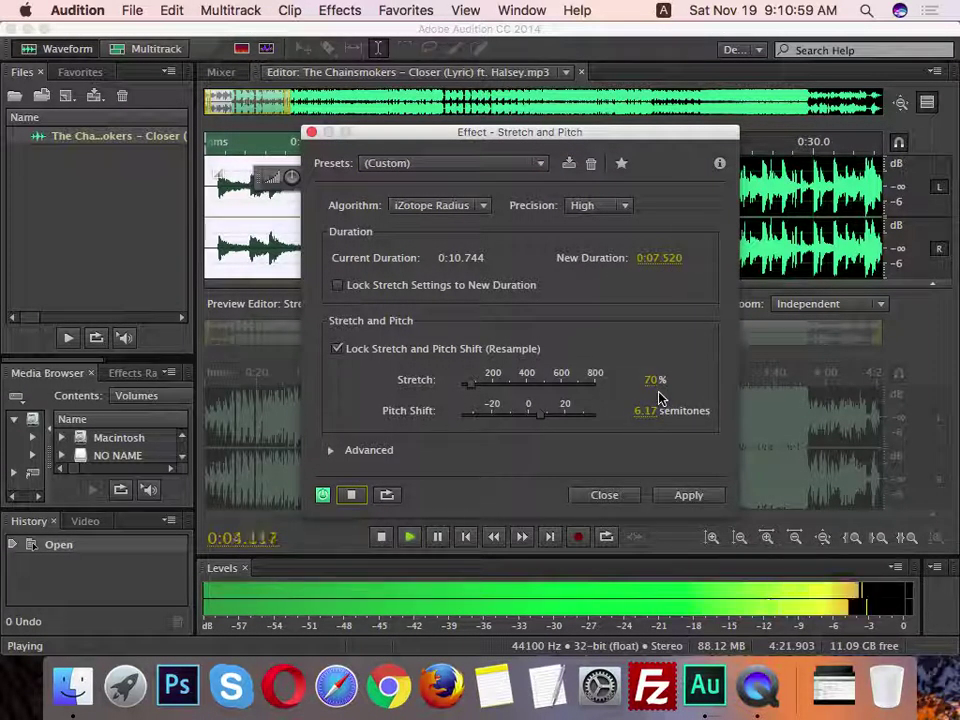
pyautogui.click(716, 493)
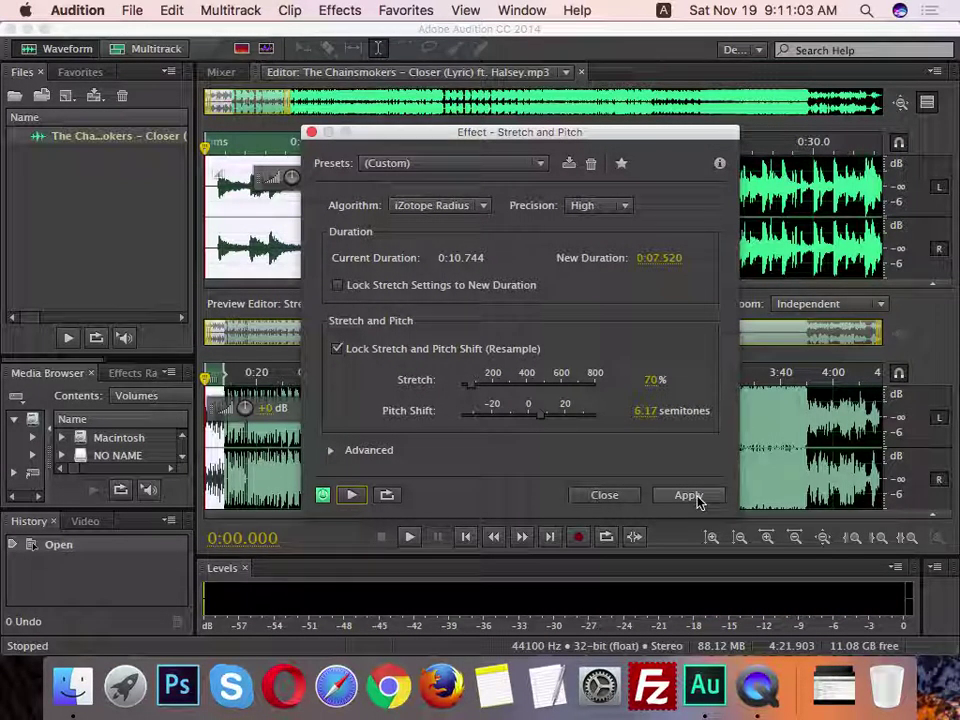
pyautogui.click(690, 496)
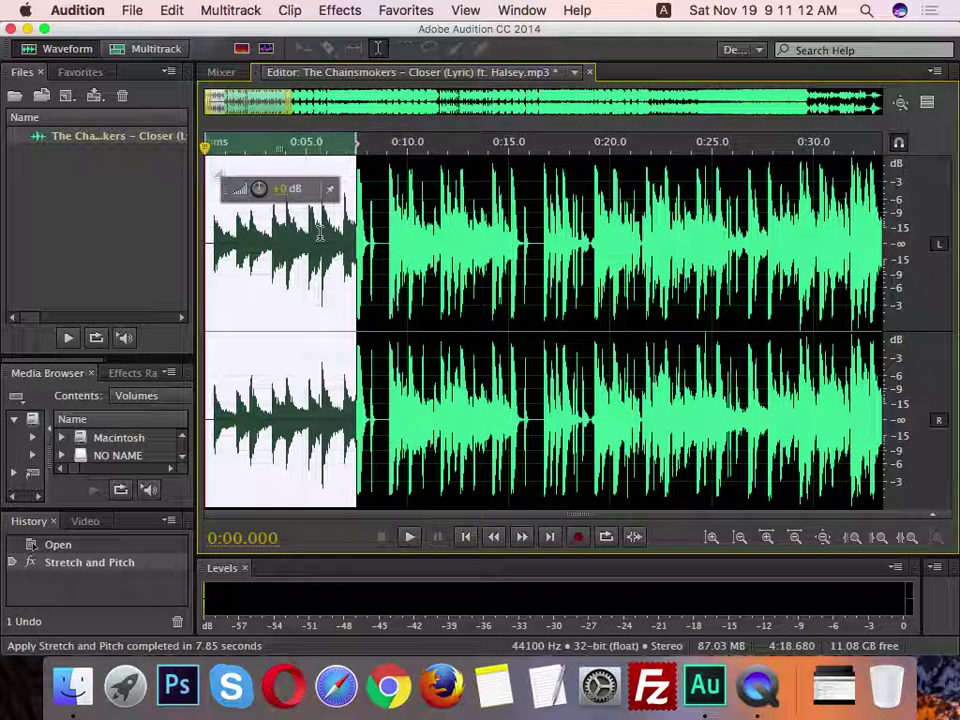
# Step: Play the edited song from the beginning to about 0:17.8 to hear the stretched intro and the section following it
pyautogui.click(333, 244)
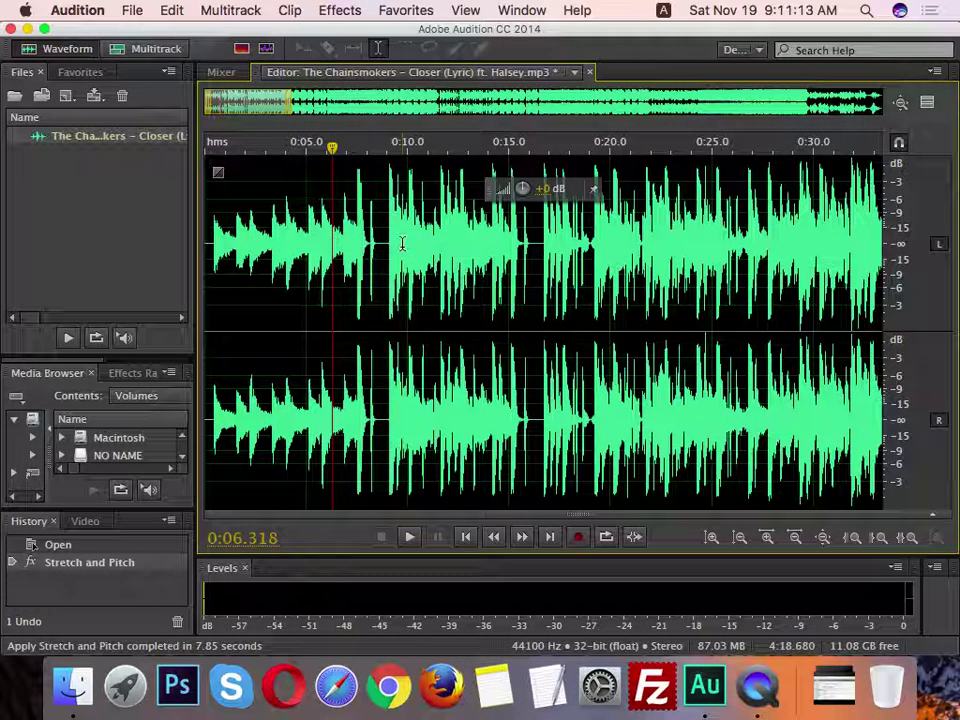
pyautogui.scroll(-2, 399, 244)
pyautogui.scroll(3, 321, 259)
pyautogui.scroll(-10, 327, 246)
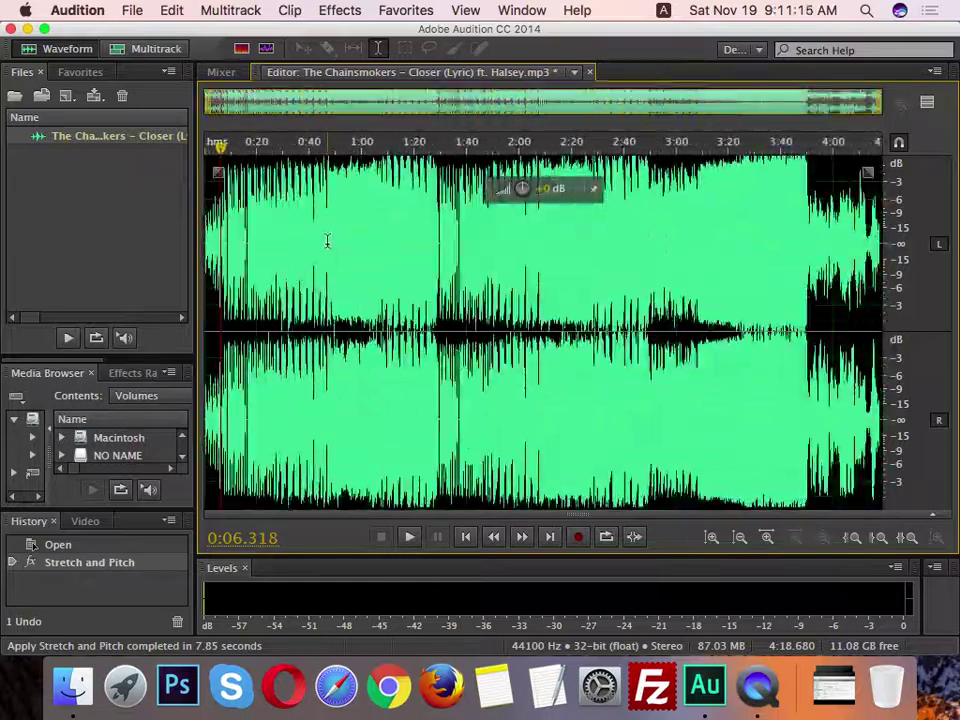
pyautogui.moveTo(880, 100); pyautogui.dragTo(372, 103)
pyautogui.moveTo(270, 148); pyautogui.dragTo(160, 163)
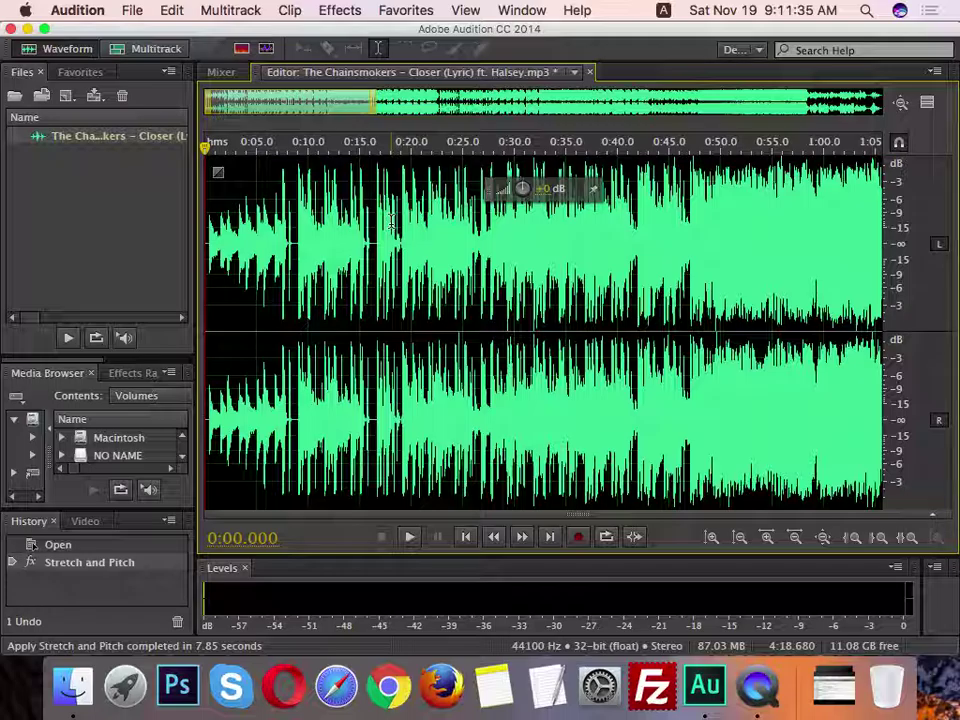
pyautogui.press('space')
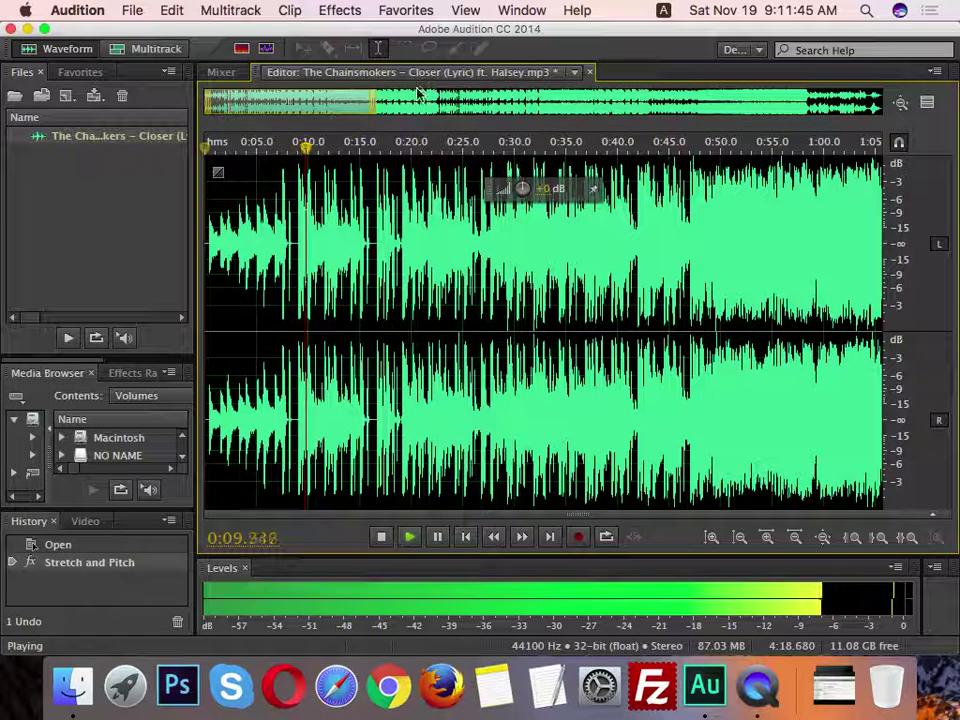
pyautogui.moveTo(375, 101); pyautogui.dragTo(251, 107)
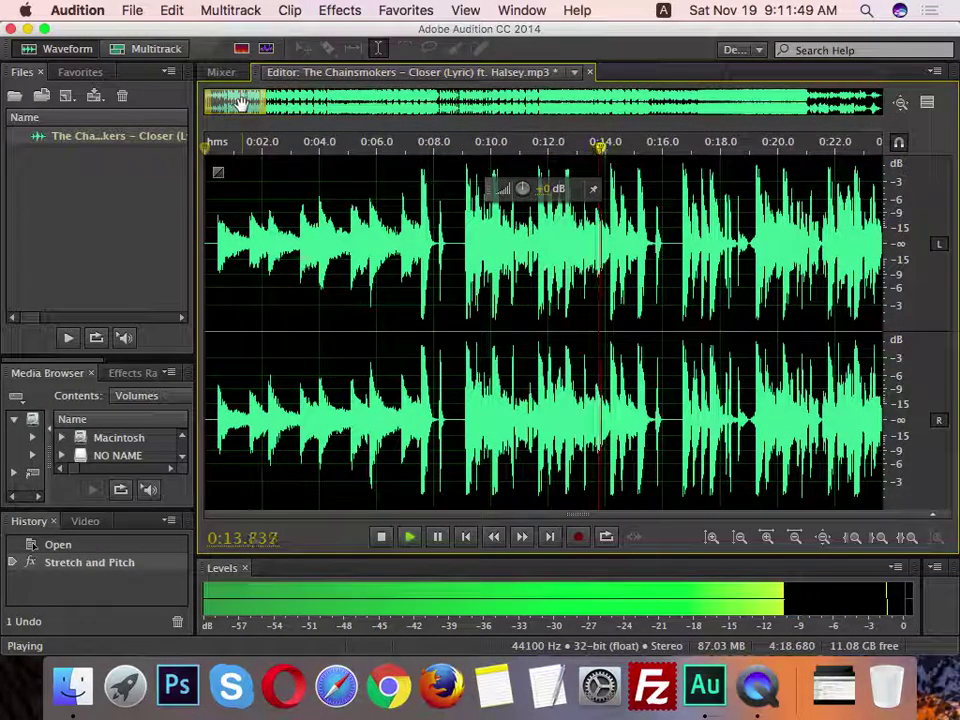
pyautogui.moveTo(240, 103); pyautogui.dragTo(245, 104)
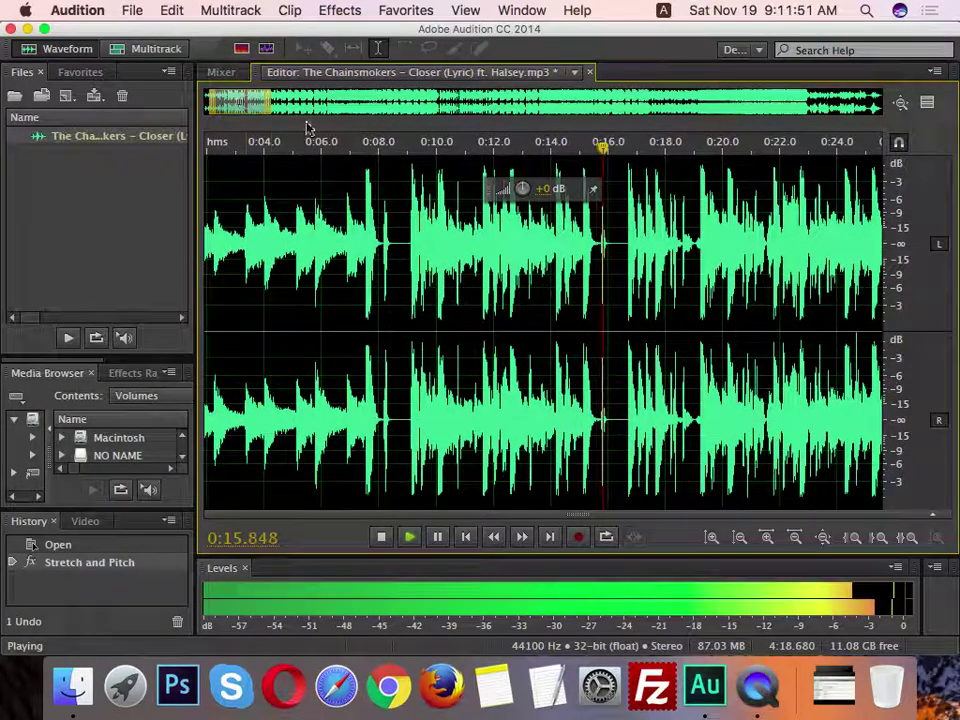
pyautogui.press('space')
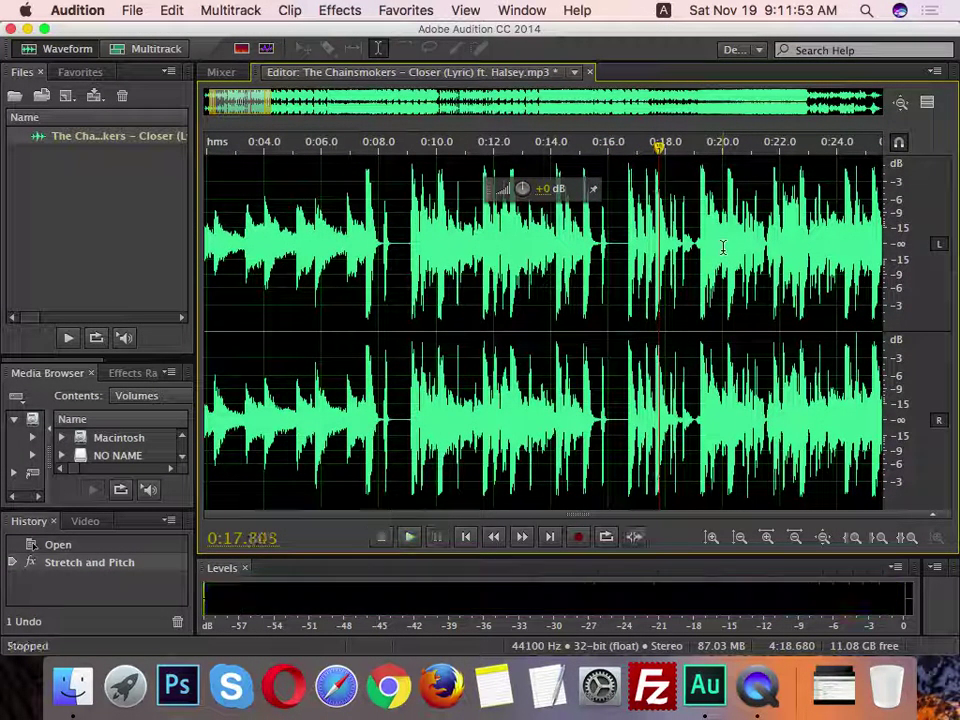
# Step: Listen from about 0:17.8 to locate the next section's start, and select the audio from 0:19.0 to about 0:47
pyautogui.click(657, 155)
pyautogui.press('space')
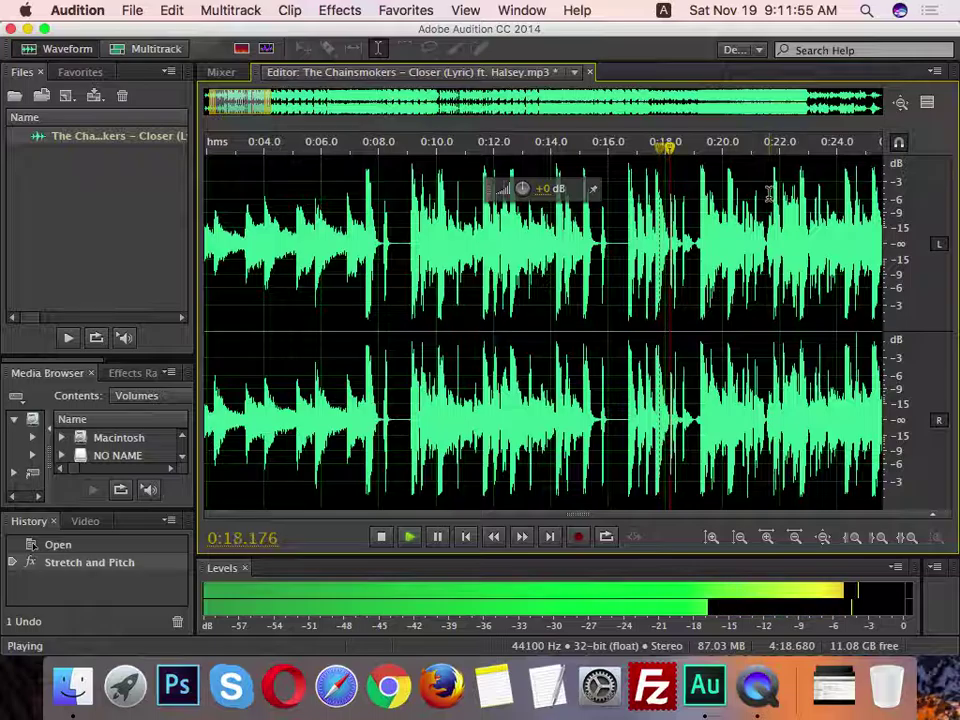
pyautogui.press('space')
pyautogui.press('space')
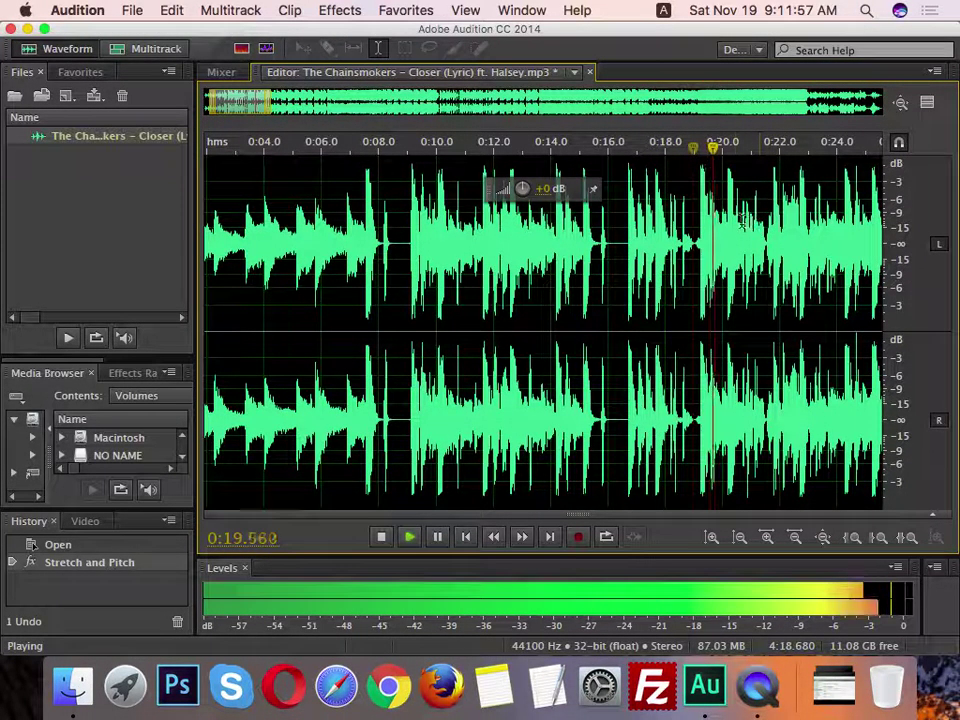
pyautogui.press('space')
pyautogui.moveTo(693, 225); pyautogui.dragTo(477, 237)
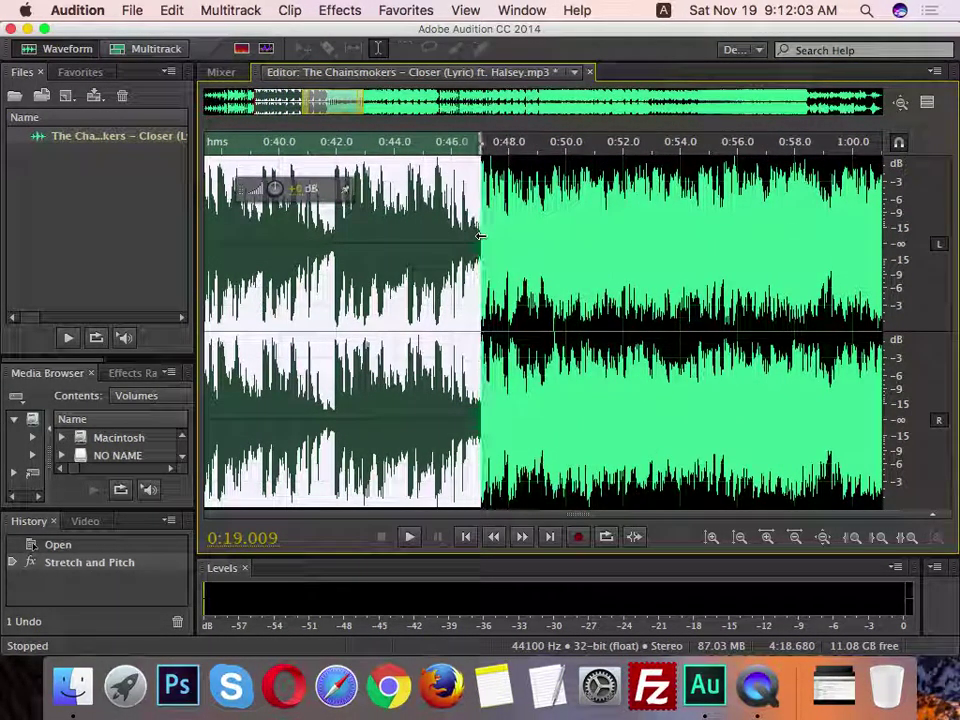
pyautogui.hscroll(-5, 406, 237)
pyautogui.hscroll(-10, 406, 237)
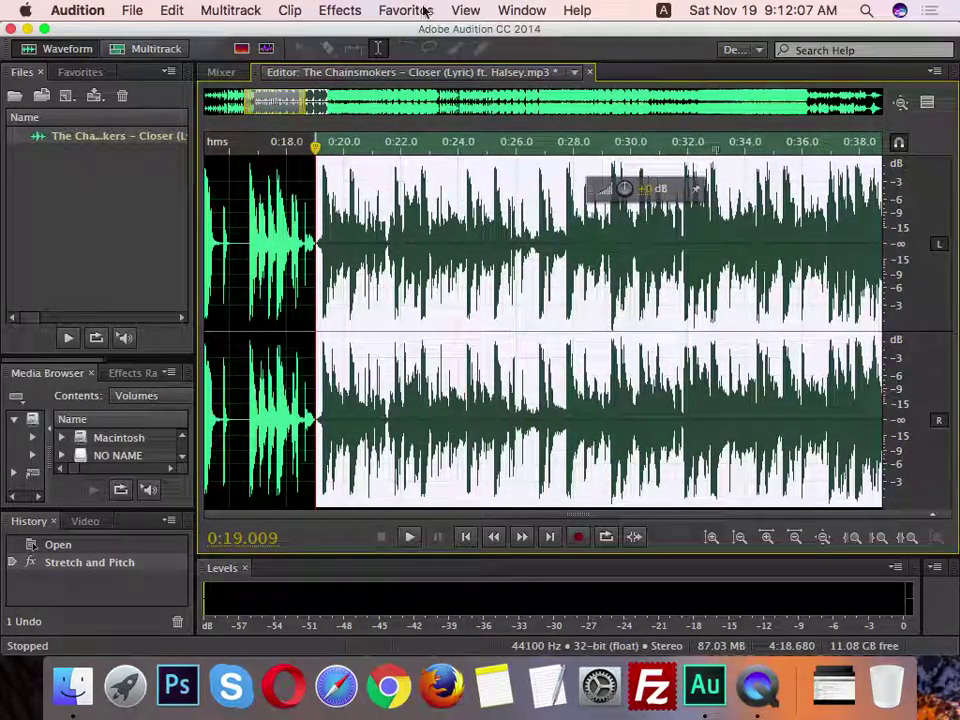
# Step: Apply Stretch and Pitch to the selected section, using the current 70% stretch and 6.17-semitone pitch shift
pyautogui.click(340, 10)
pyautogui.moveTo(420, 388)
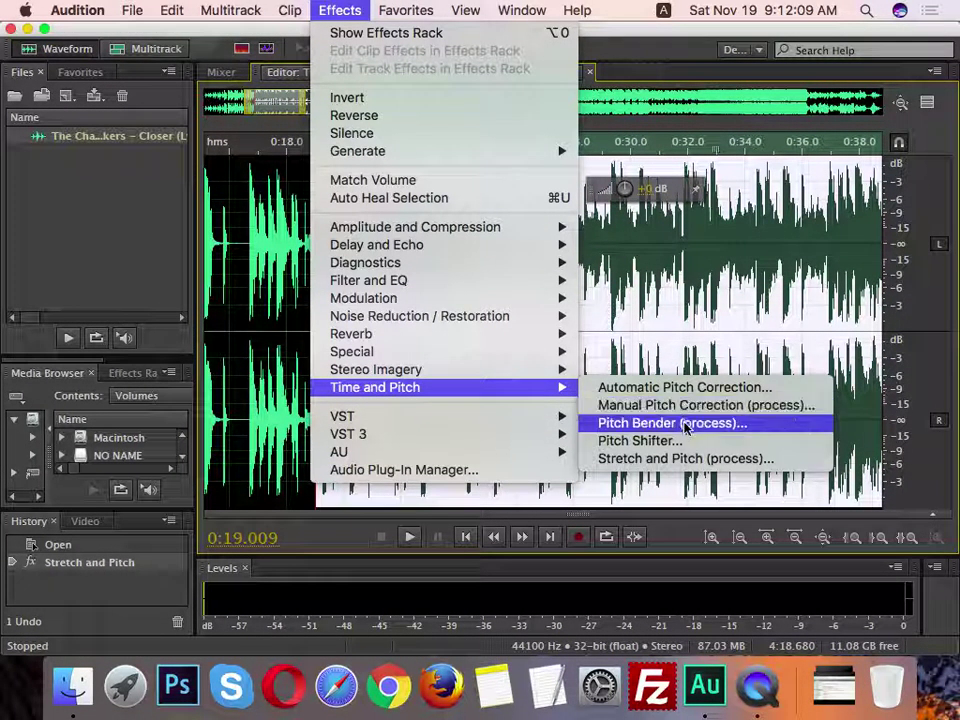
pyautogui.click(686, 456)
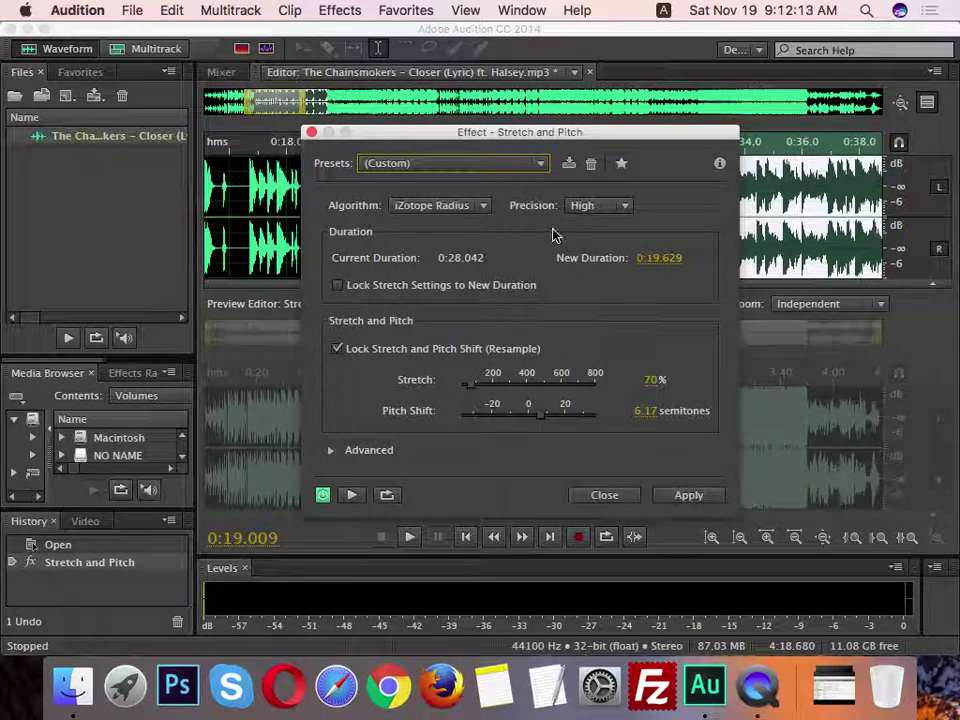
pyautogui.click(696, 497)
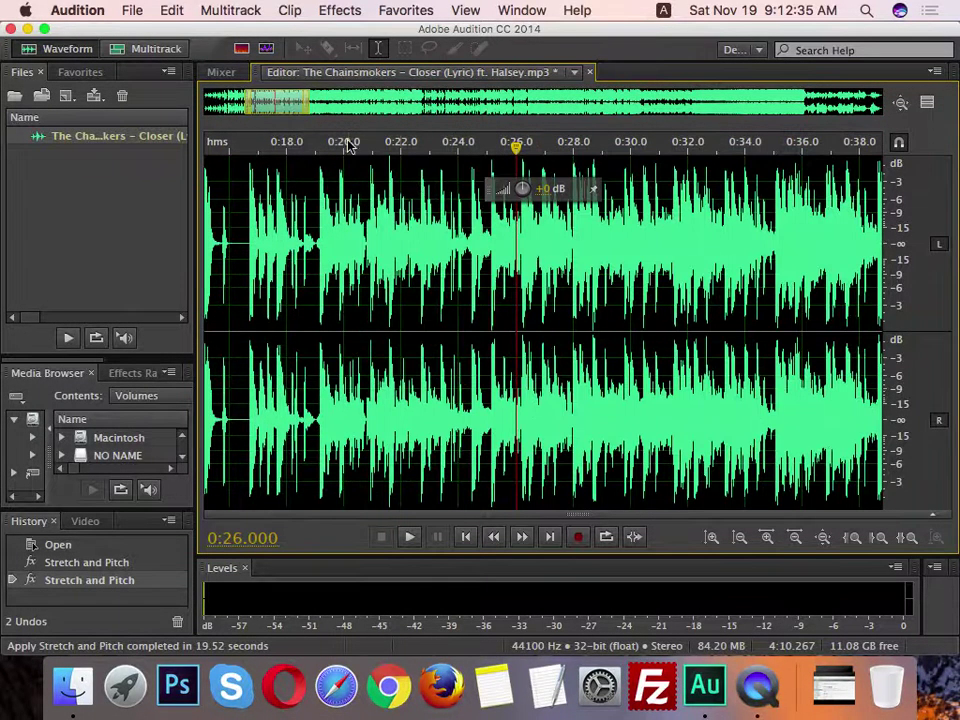
# Step: Play the edited song from the beginning to about 0:24 to hear both processed sections
pyautogui.moveTo(246, 100); pyautogui.dragTo(195, 96)
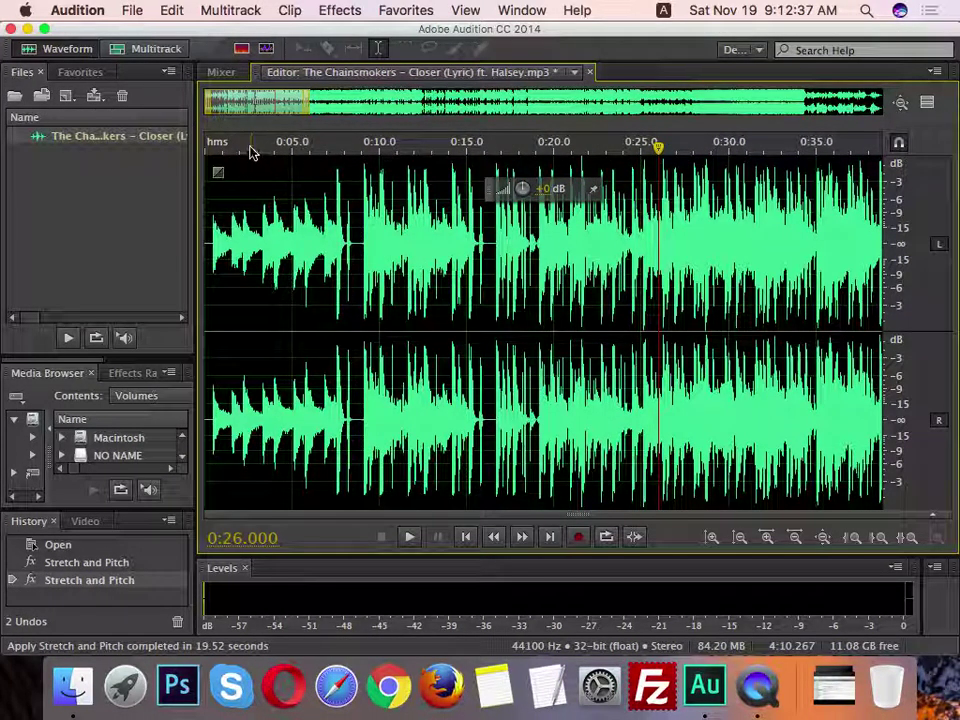
pyautogui.press('Home')
pyautogui.press('space')
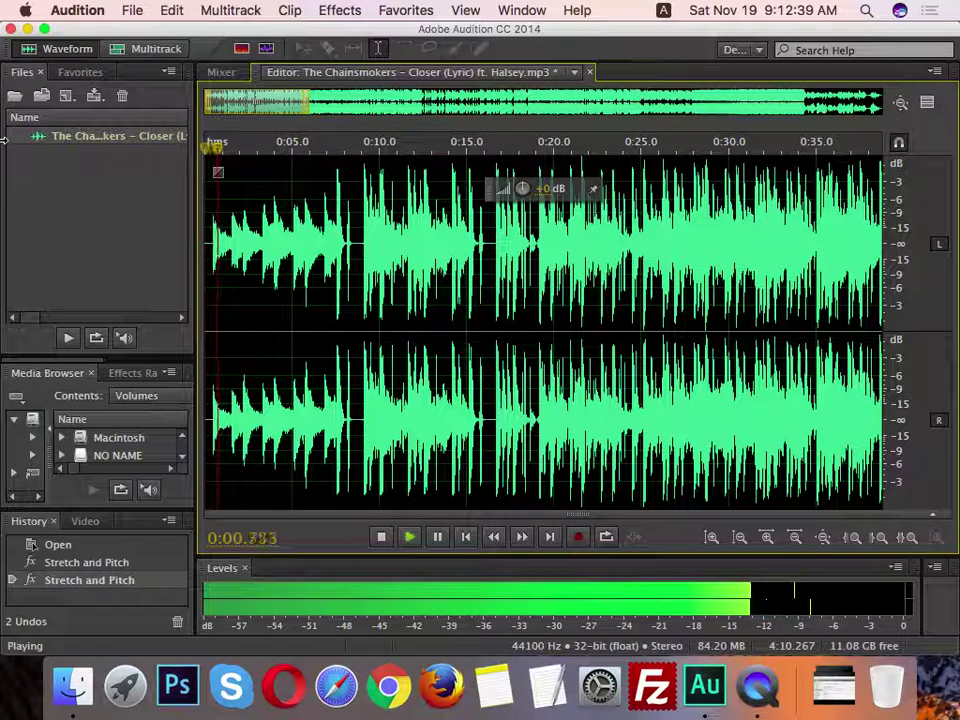
pyautogui.press('XF86AudioRaiseVolume')
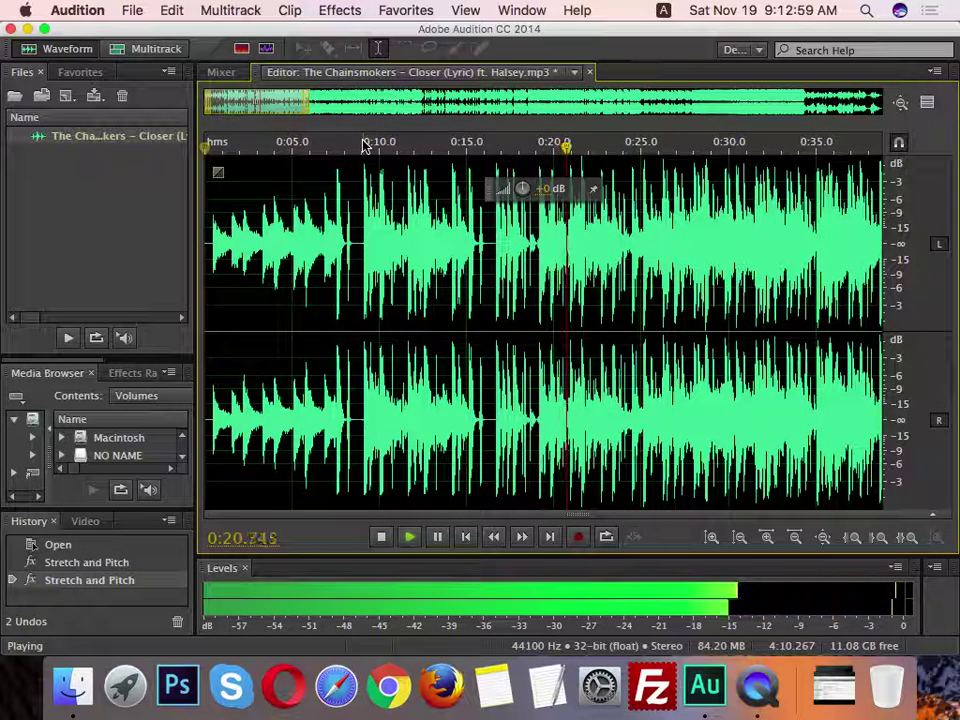
pyautogui.moveTo(310, 105); pyautogui.dragTo(265, 105)
pyautogui.press('space')
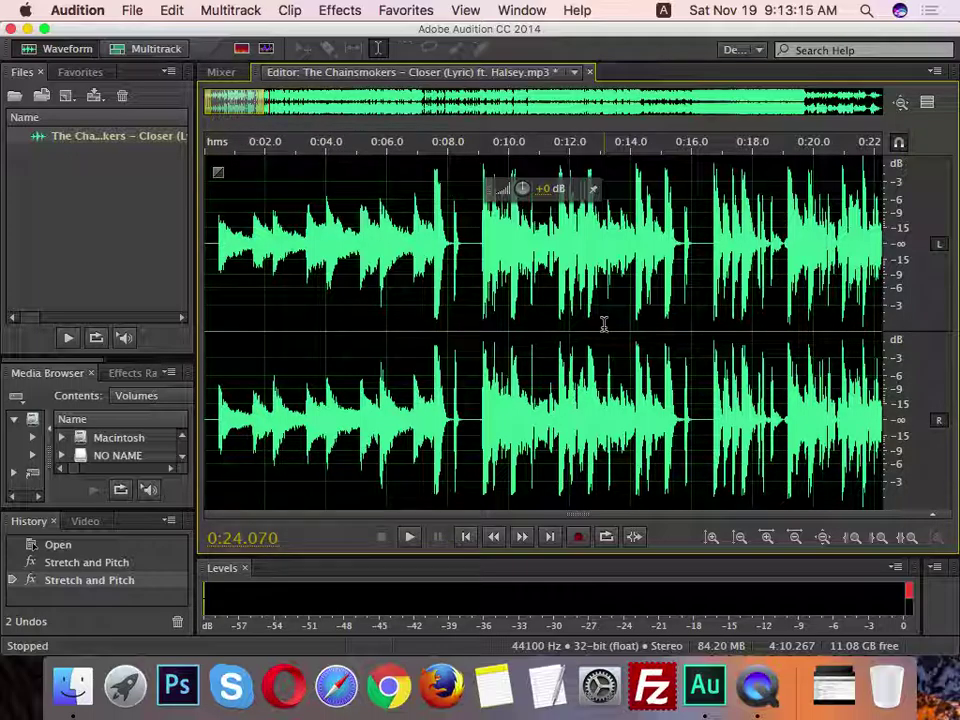
# Step: Play a short passage of the song starting at about 0:12.3
pyautogui.click(579, 336)
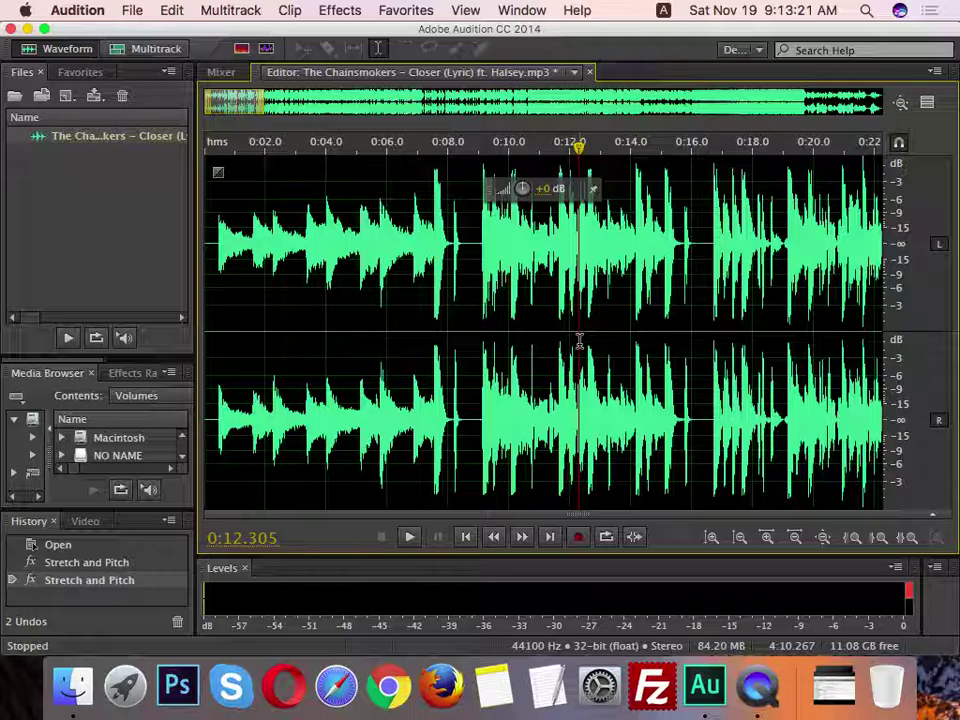
pyautogui.press('space')
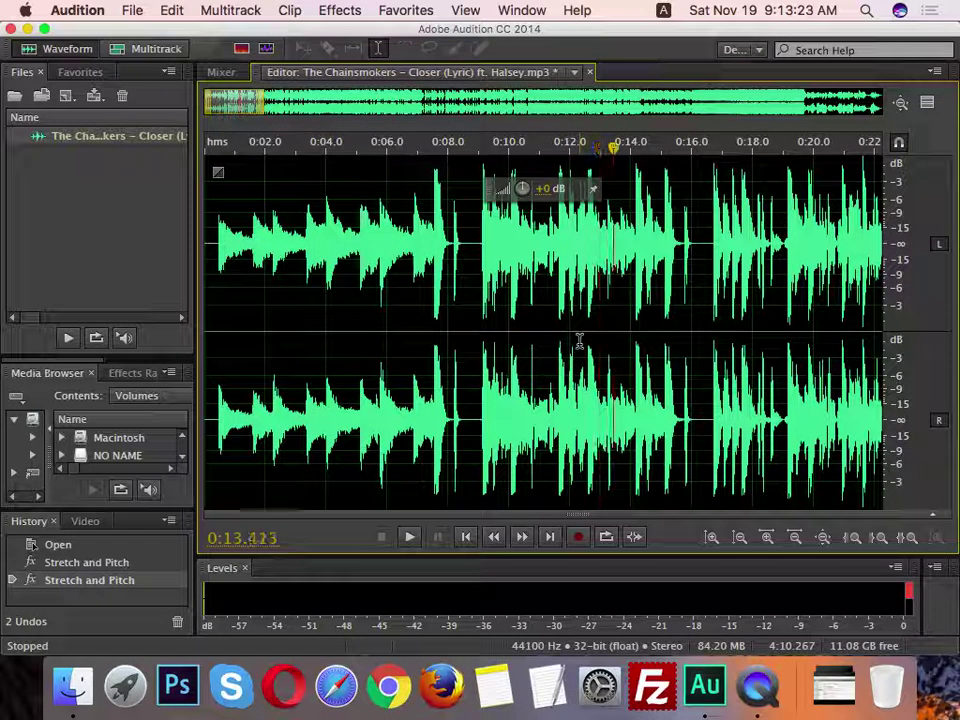
pyautogui.press('space')
# Step: Try selecting the audio from 0:12.45 to about 0:14.3, extend its start back to about 0:11.5, and clear the selection
pyautogui.scroll(3, 579, 340)
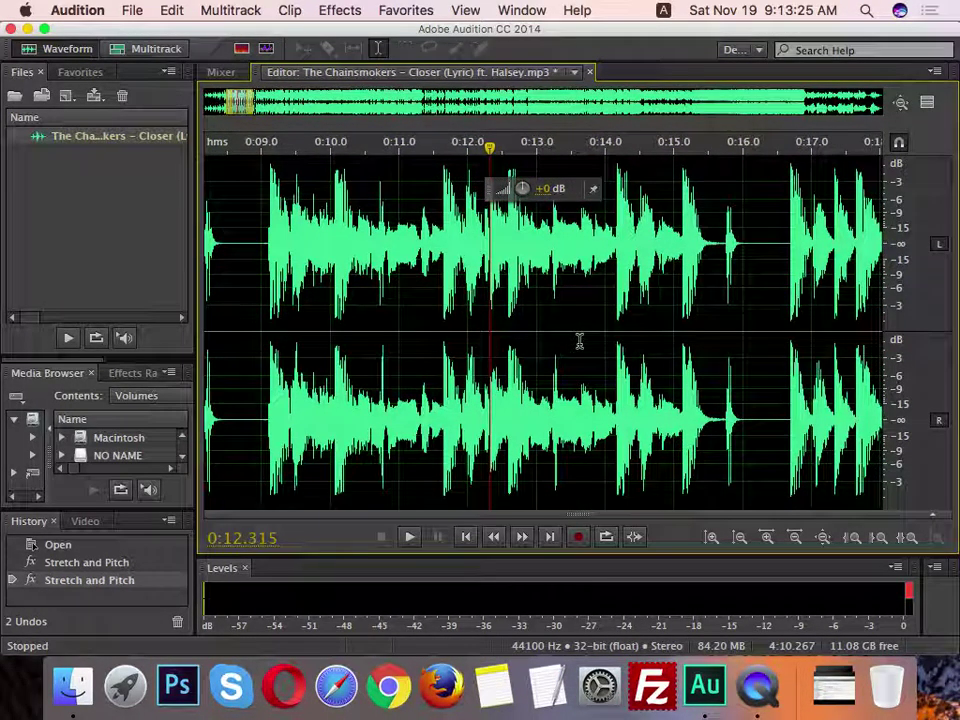
pyautogui.click(501, 350)
pyautogui.moveTo(502, 350); pyautogui.dragTo(628, 349)
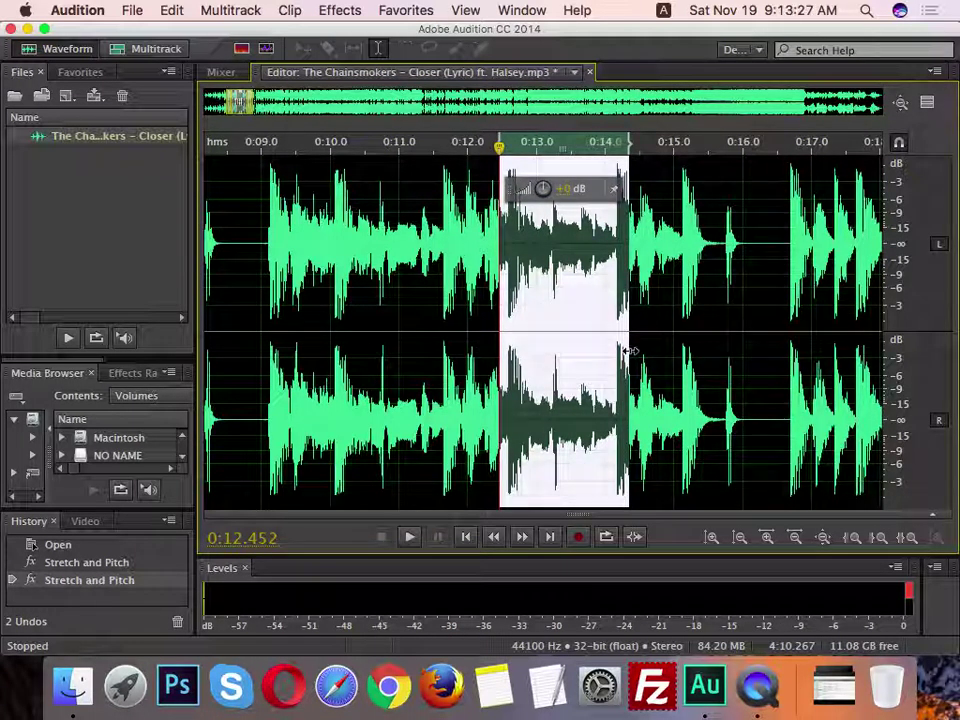
pyautogui.hotkey('shift', 'Left')
pyautogui.hotkey('shift', 'Left')
pyautogui.hotkey('shift', 'Left')
pyautogui.hotkey('shift', 'Left')
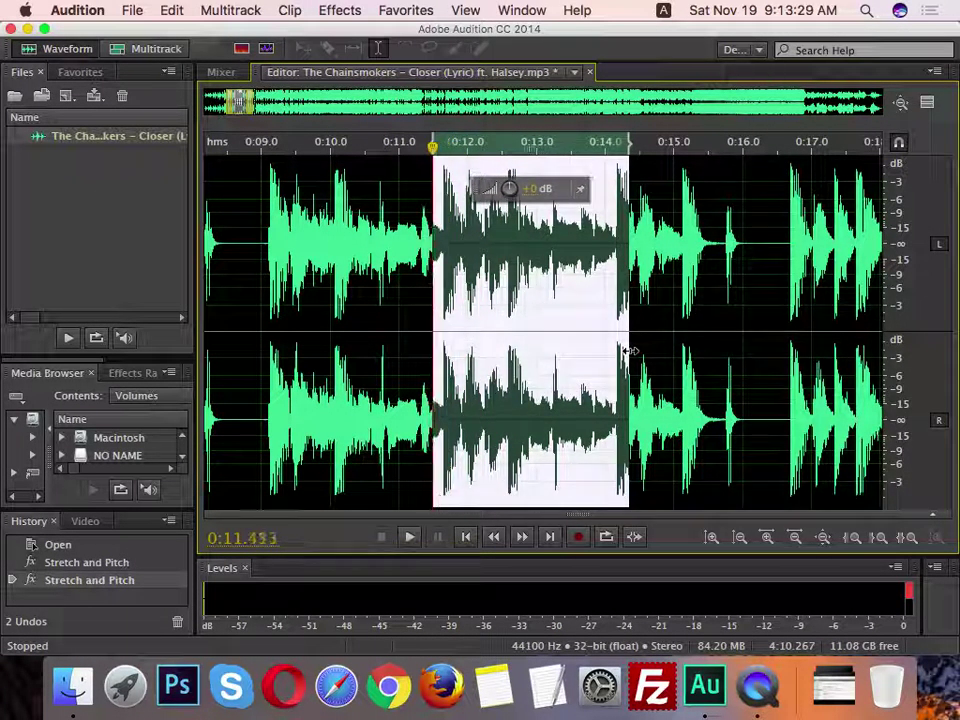
pyautogui.click(562, 347)
pyautogui.click(562, 347)
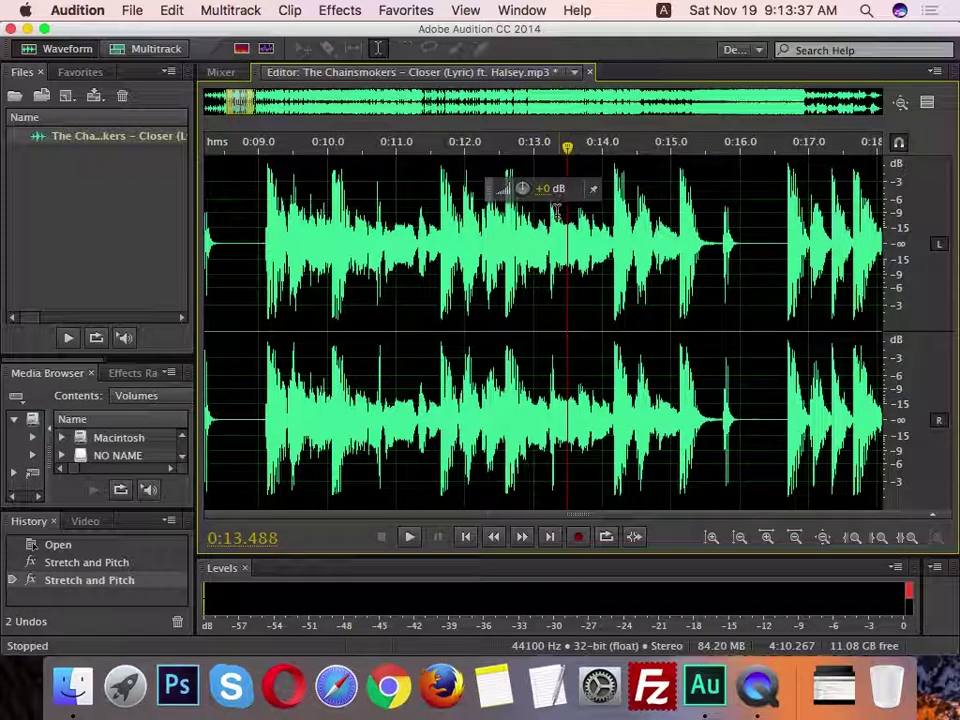
# Step: Try selecting the audio up to about 0:15.1, extend its start gradually back to about 0:10.8, and clear the selection
pyautogui.moveTo(567, 258); pyautogui.dragTo(519, 255)
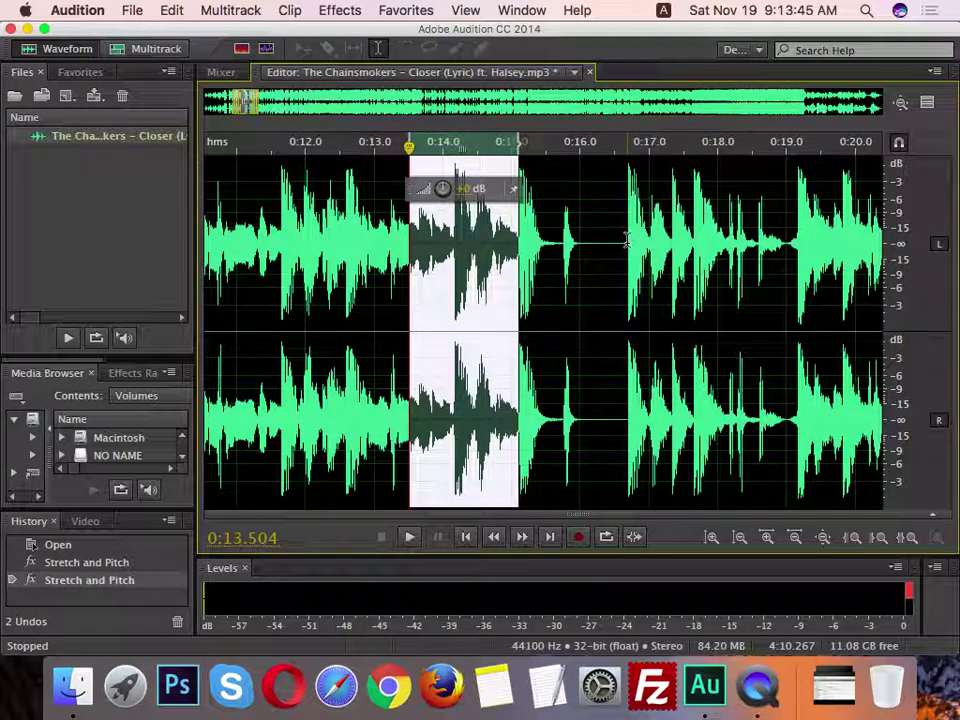
pyautogui.hotkey('shift', 'Left')
pyautogui.hotkey('shift', 'Left')
pyautogui.hotkey('shift', 'Left')
pyautogui.hotkey('shift', 'Left')
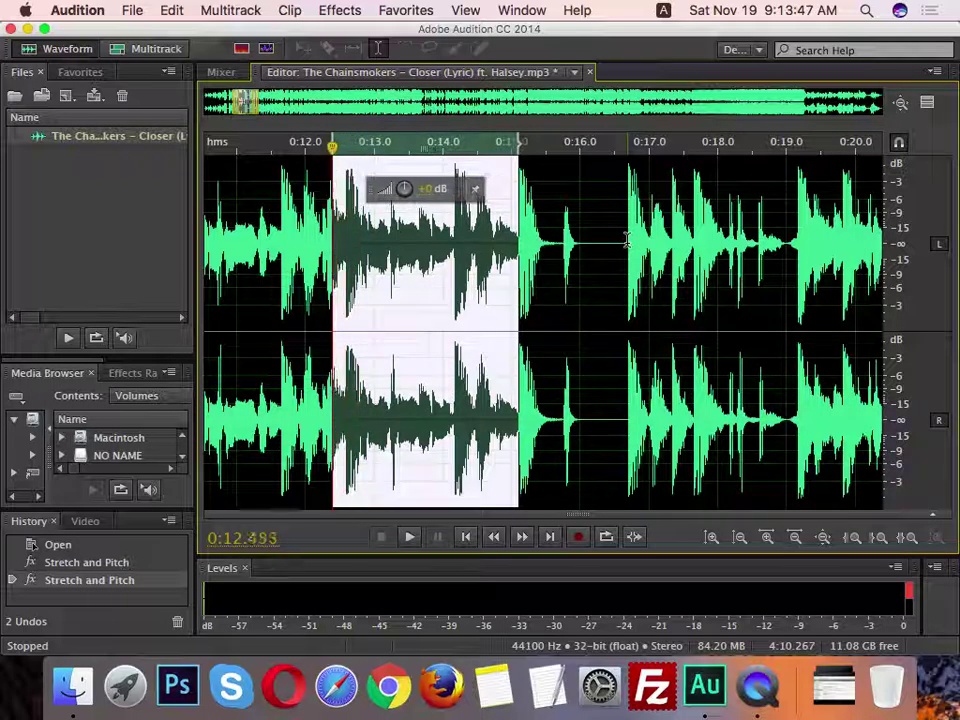
pyautogui.hotkey('shift', 'Left')
pyautogui.hotkey('shift', 'Left')
pyautogui.hotkey('shift', 'Left')
pyautogui.hotkey('shift', 'Left')
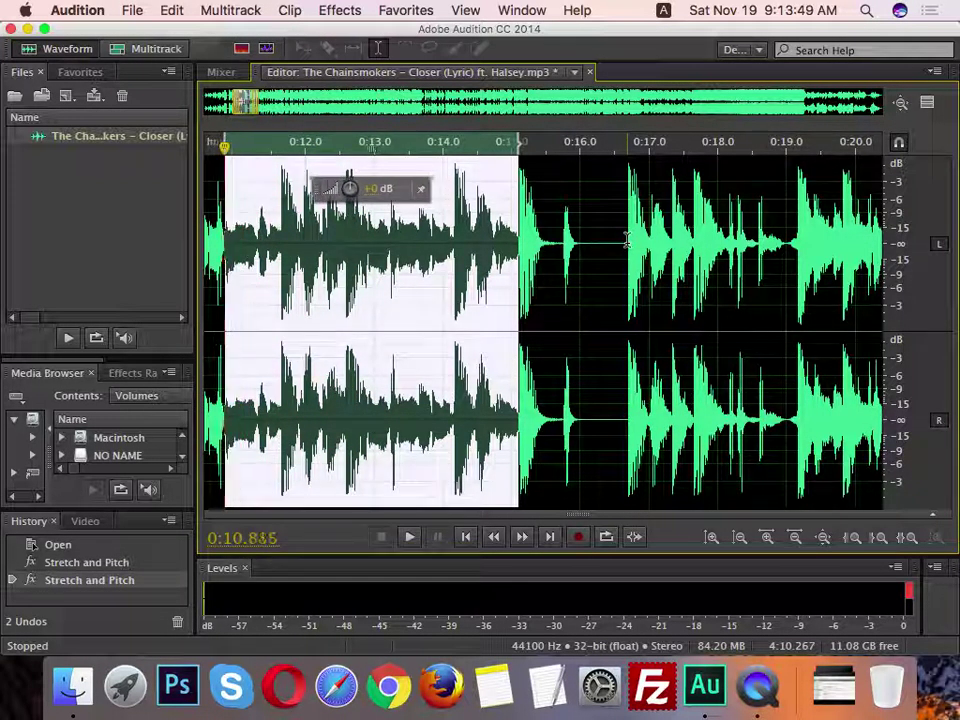
pyautogui.hotkey('shift', 'Right')
pyautogui.click(607, 240)
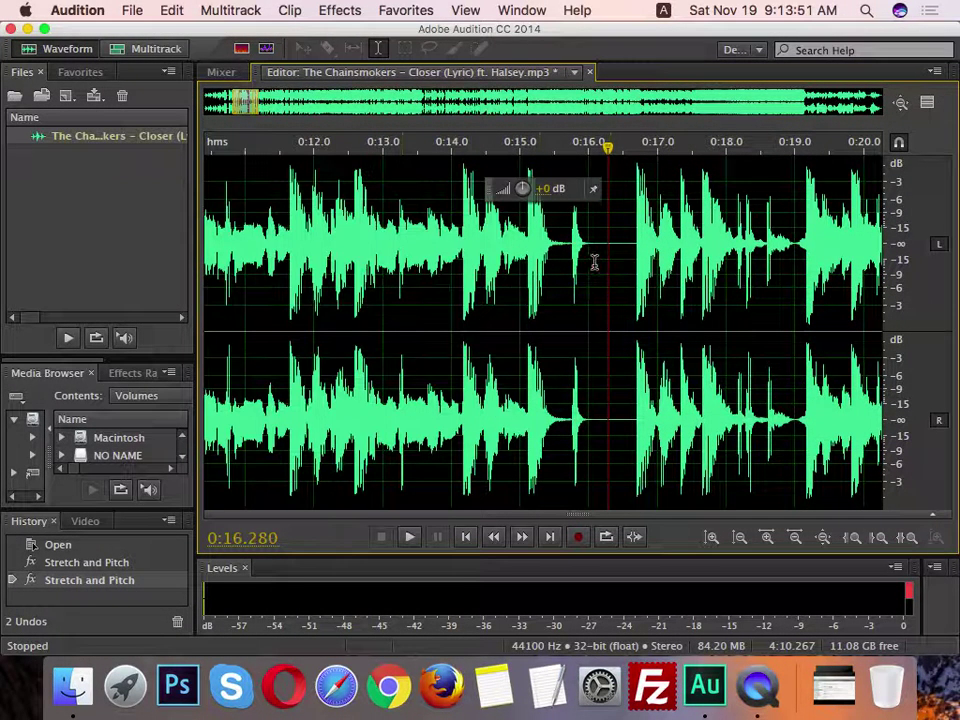
# Step: Try selecting the short peak from 0:15.0 to about 0:15.3, extend its start back to about 0:12.3, and clear the selection
pyautogui.moveTo(520, 240); pyautogui.dragTo(540, 249)
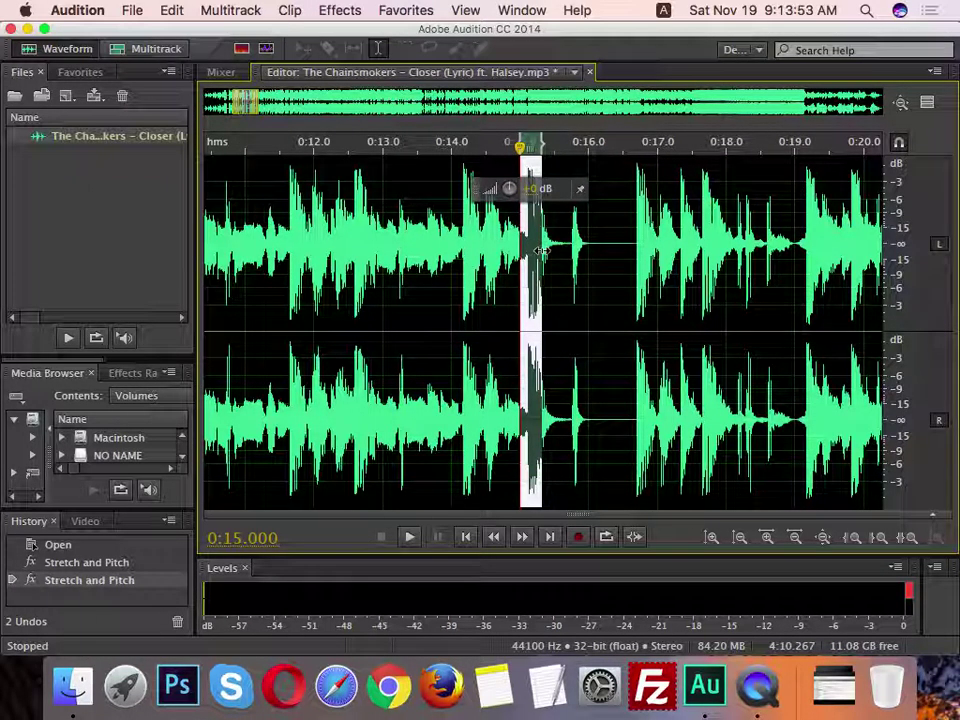
pyautogui.hotkey('shift', 'Right')
pyautogui.hotkey('shift', 'Left')
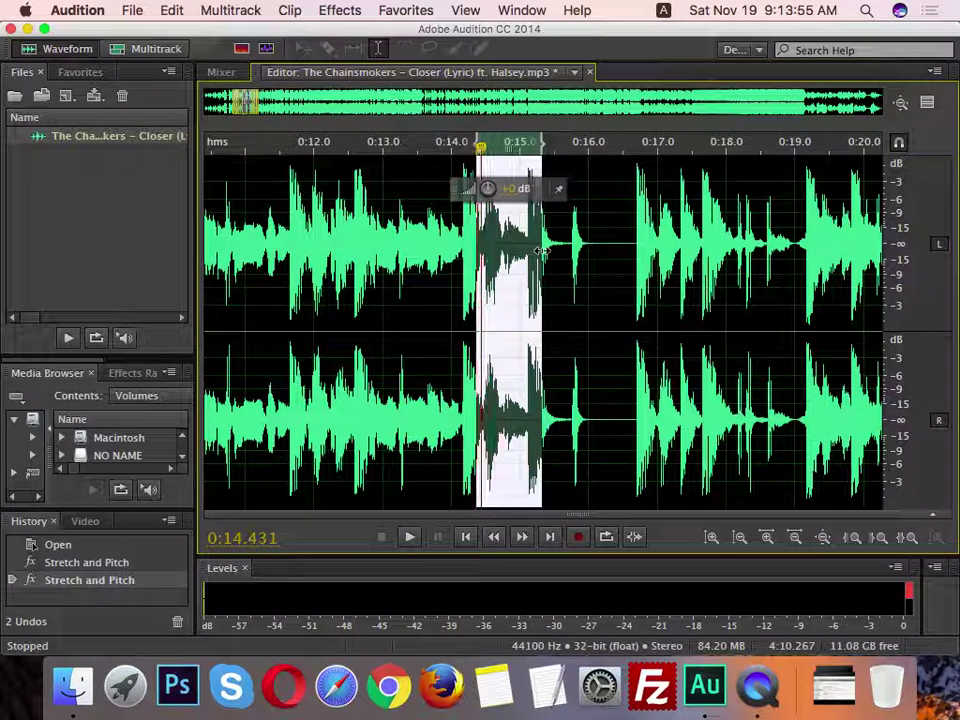
pyautogui.hotkey('shift', 'Left')
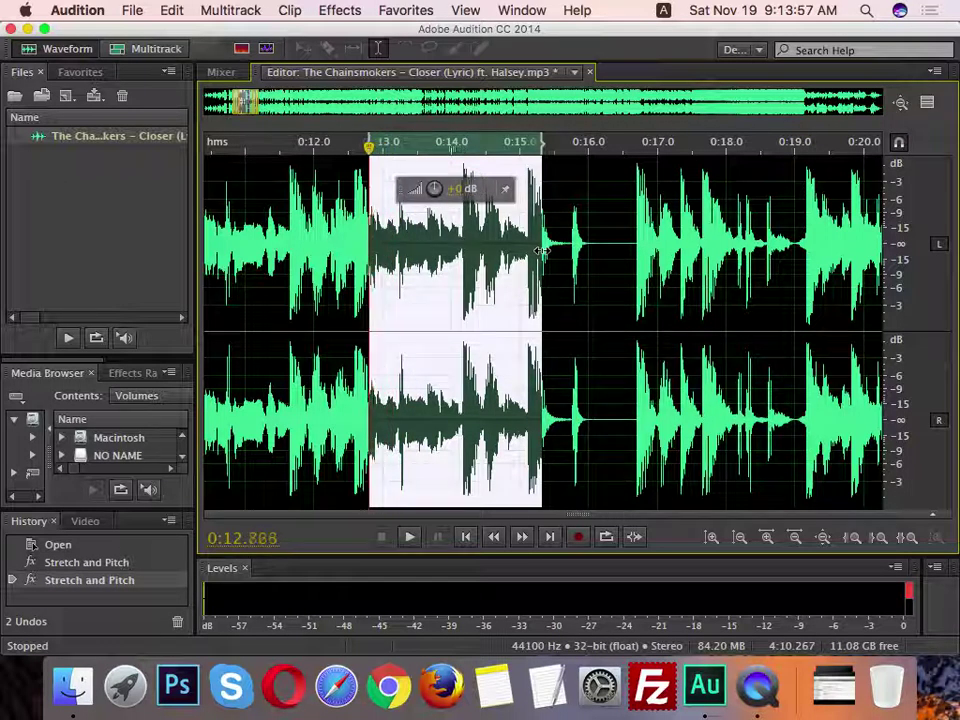
pyautogui.hotkey('shift', 'Left')
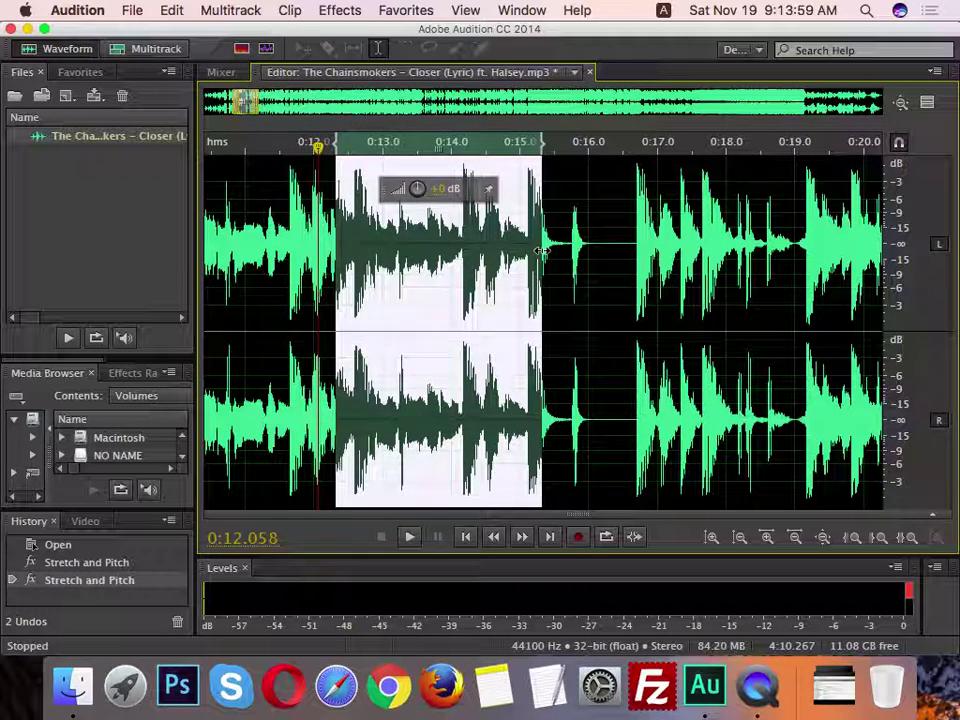
pyautogui.click(596, 236)
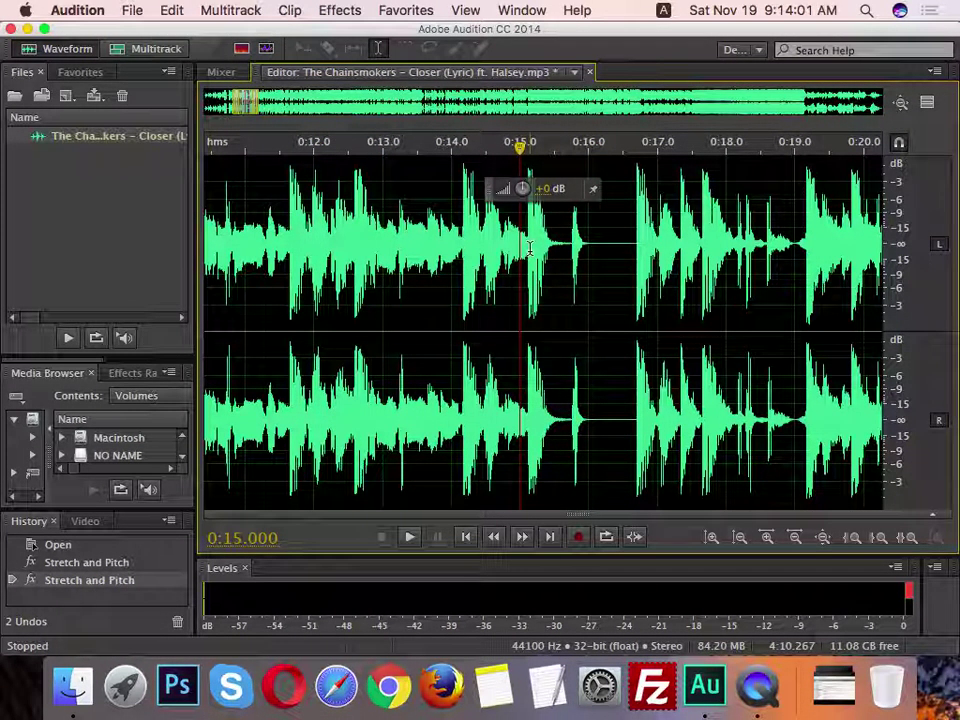
# Step: Try selecting the audio just before the peak at about 0:15.1, extend its start back to 0:13.3, and clear the selection
pyautogui.hscroll(-1, 515, 210)
pyautogui.moveTo(531, 158); pyautogui.dragTo(536, 150)
pyautogui.scroll(2, 536, 150)
pyautogui.moveTo(476, 236); pyautogui.dragTo(511, 236)
pyautogui.hotkey('shift', 'Left')
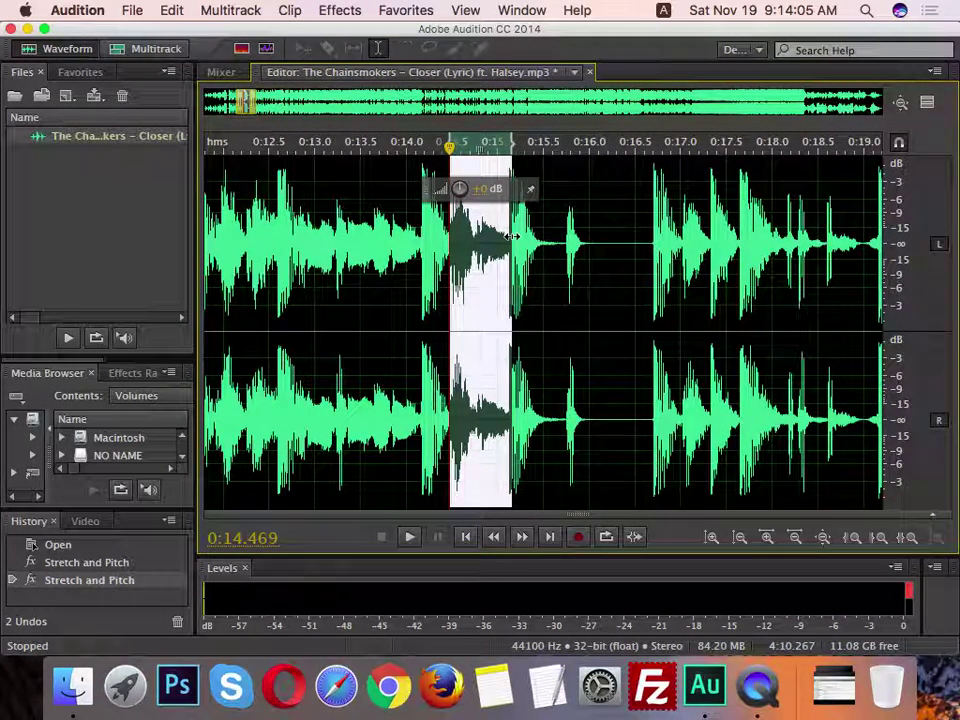
pyautogui.hotkey('shift', 'Left')
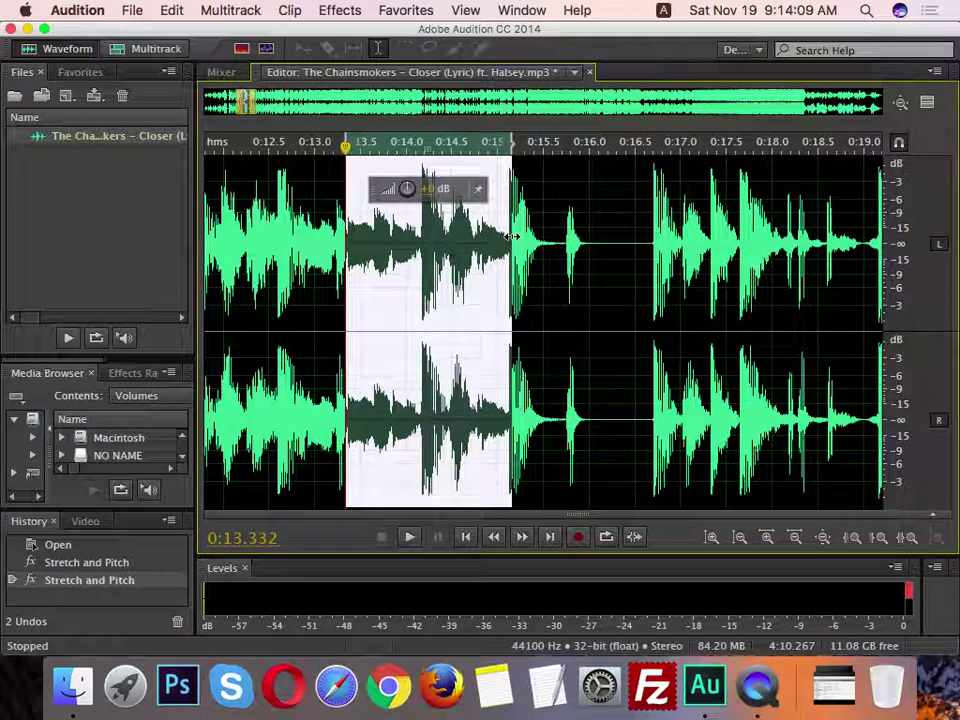
pyautogui.click(436, 240)
# Step: Play the song in intervals from about 0:14.3 to about 0:34.7 while checking the level meters
pyautogui.scroll(4, 413, 322)
pyautogui.scroll(-10, 413, 322)
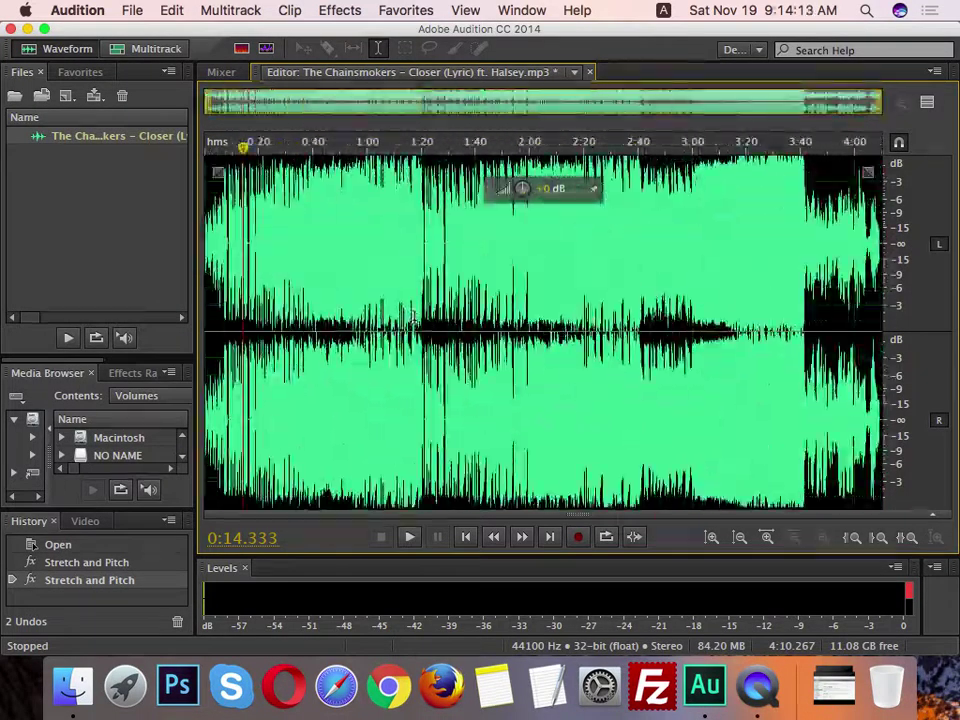
pyautogui.moveTo(877, 108); pyautogui.dragTo(843, 111)
pyautogui.press('space')
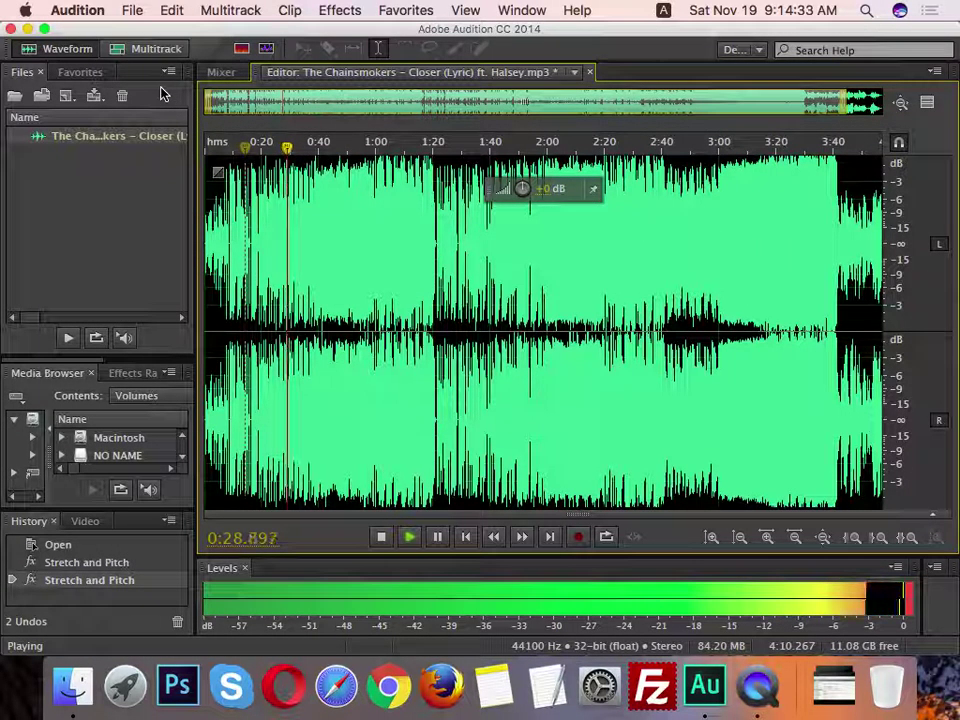
pyautogui.press('space')
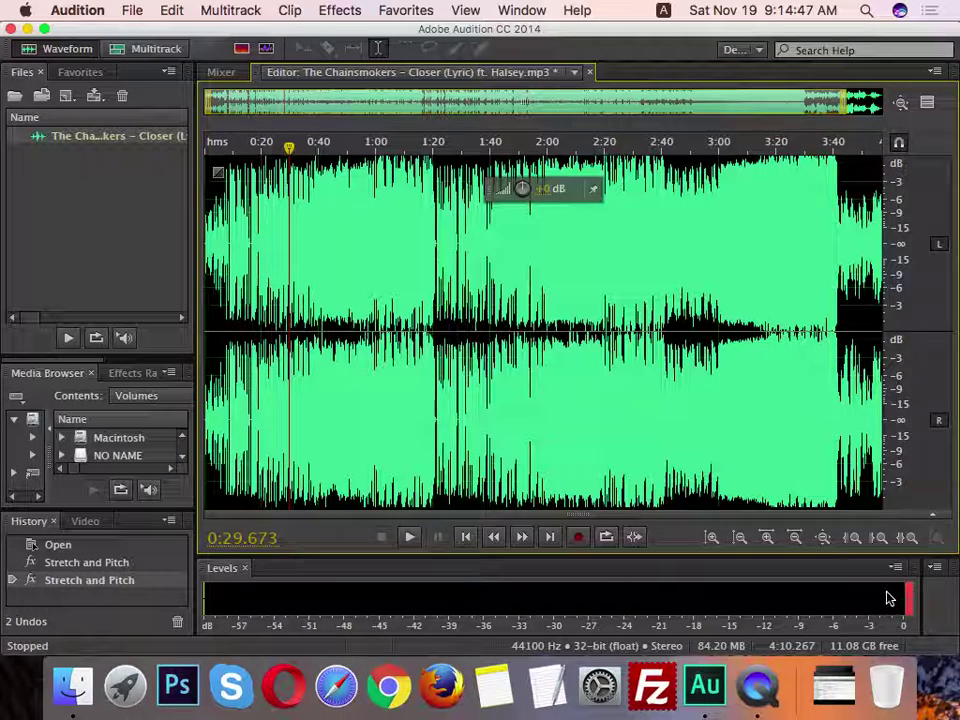
pyautogui.press('space')
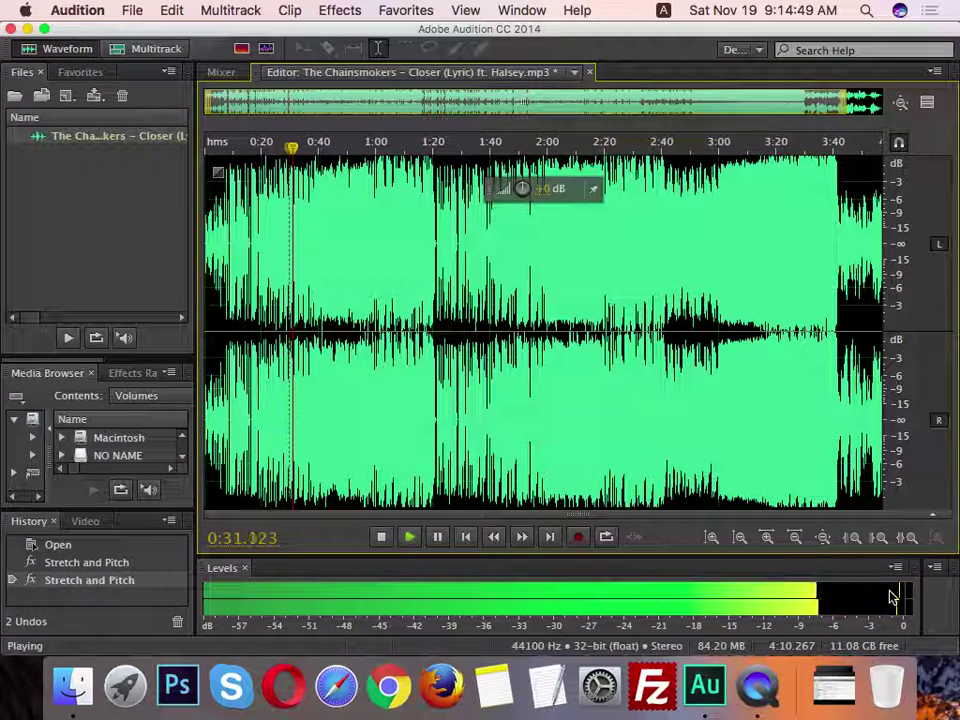
pyautogui.press('space')
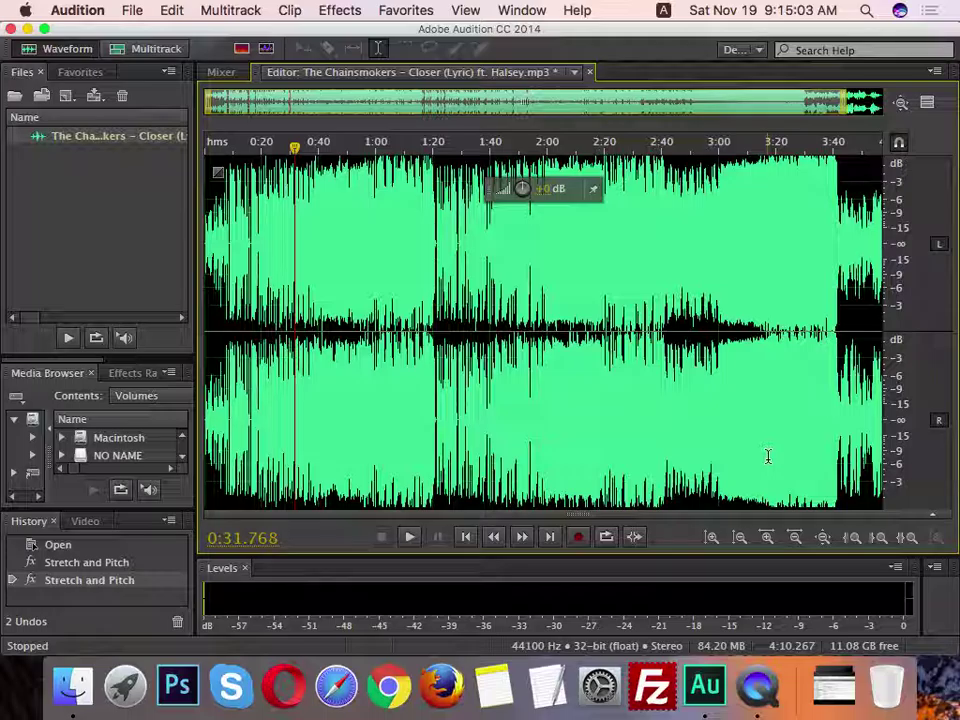
pyautogui.press('space')
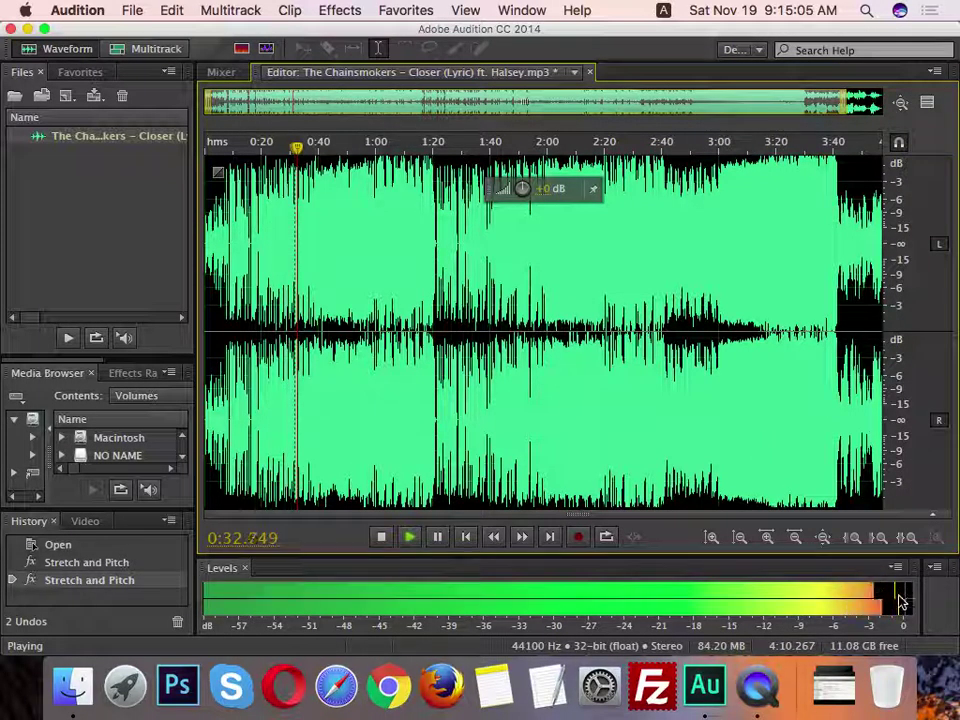
pyautogui.press('space')
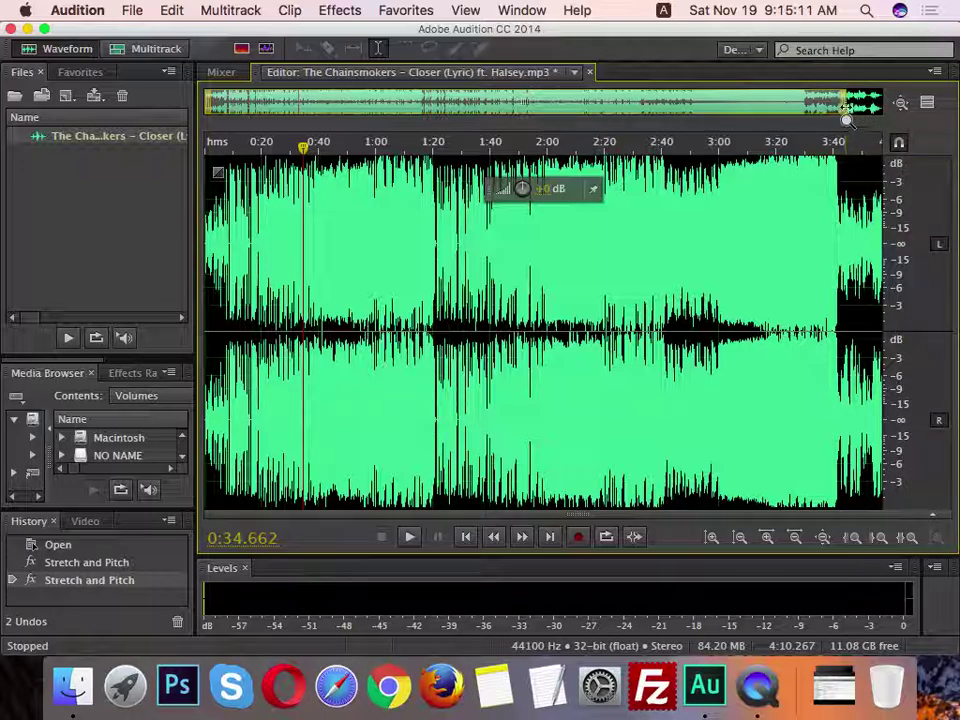
# Step: Delete the silent gap from about 0:08.4 to 0:09.0 in the song's waveform
pyautogui.moveTo(846, 118); pyautogui.dragTo(228, 112)
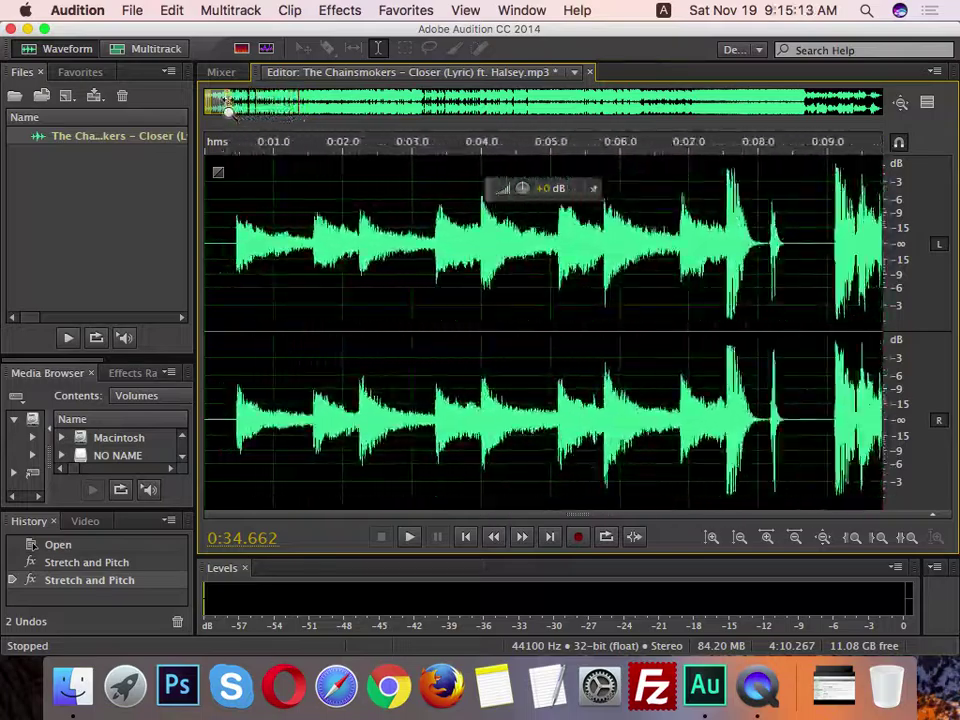
pyautogui.hscroll(5, 655, 255)
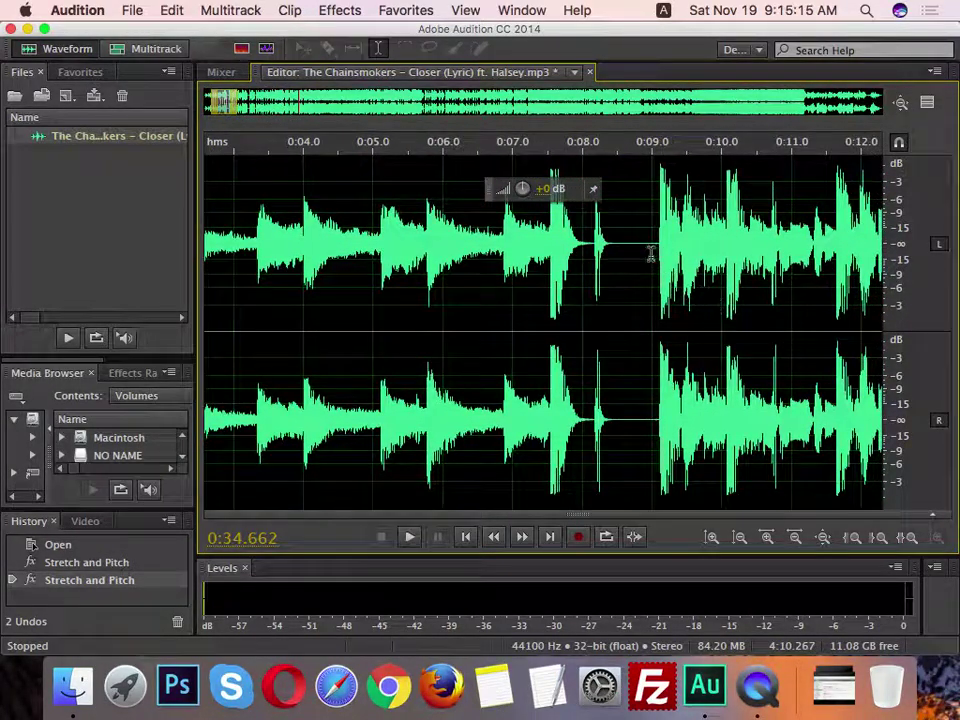
pyautogui.moveTo(612, 250); pyautogui.dragTo(652, 245)
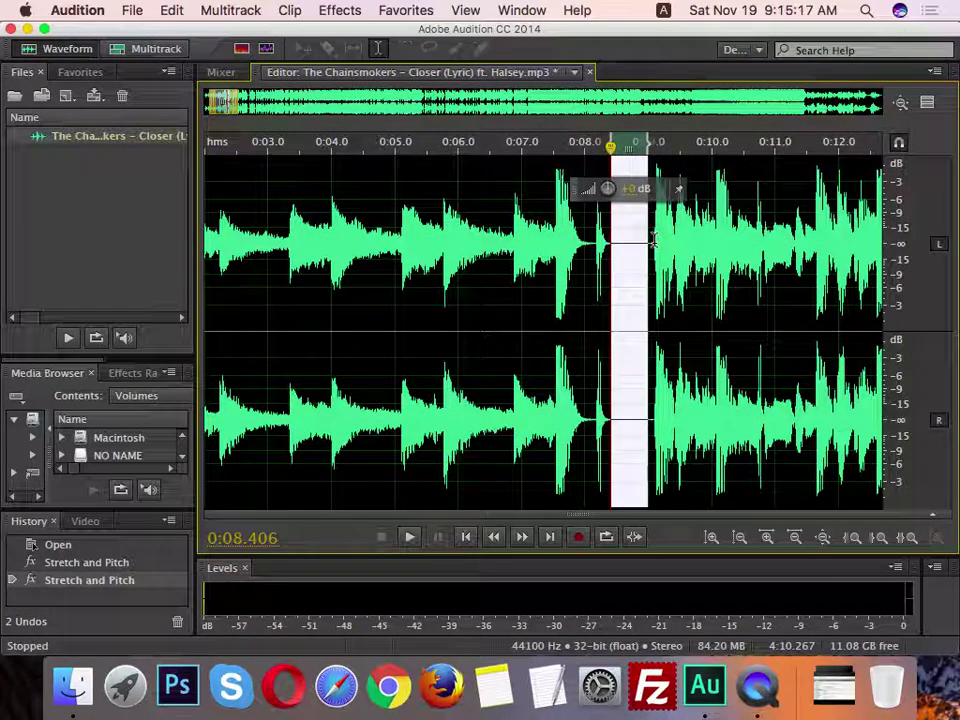
pyautogui.scroll(-1, 652, 243)
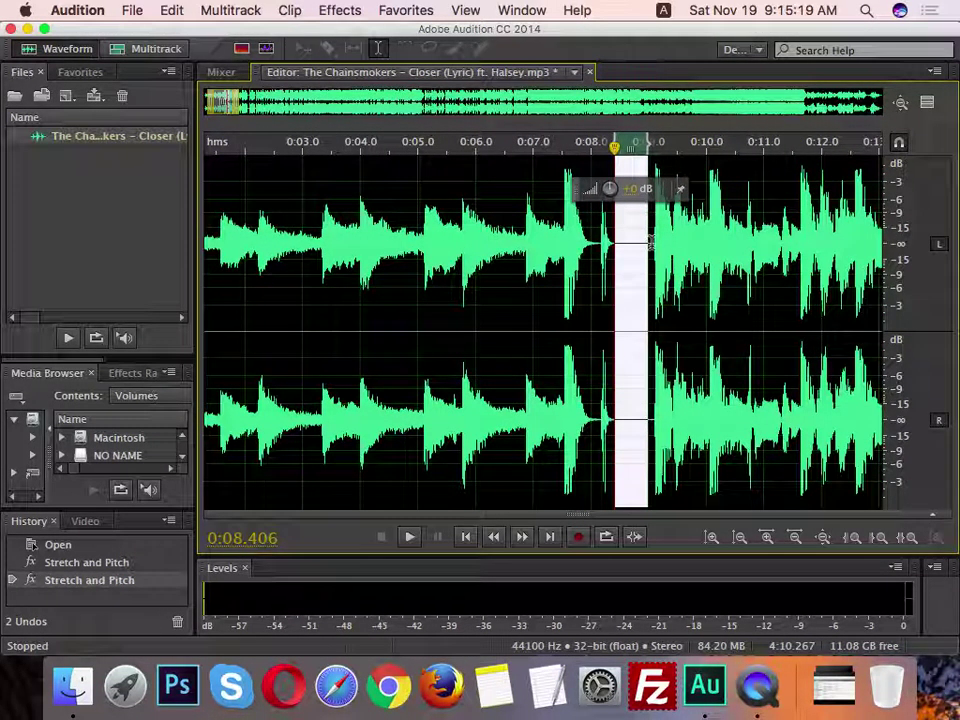
pyautogui.press('Delete')
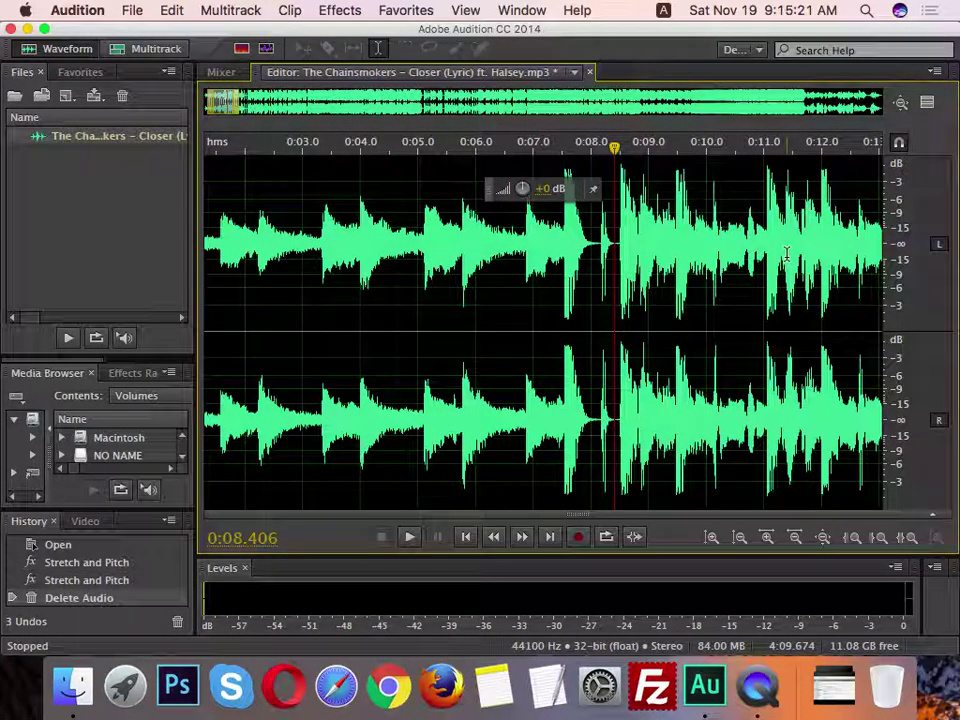
# Step: Delete the silent gap from about 0:15.4 to 0:16.0 and show the whole song in the editor
pyautogui.hscroll(5, 778, 262)
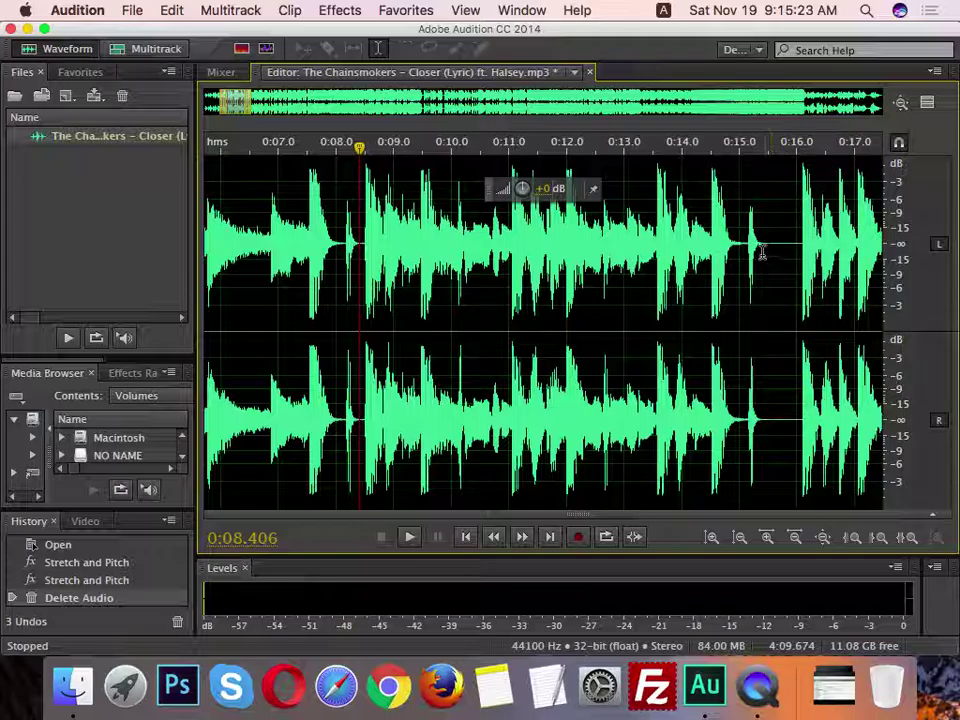
pyautogui.moveTo(762, 253); pyautogui.dragTo(782, 252)
pyautogui.scroll(-2, 782, 252)
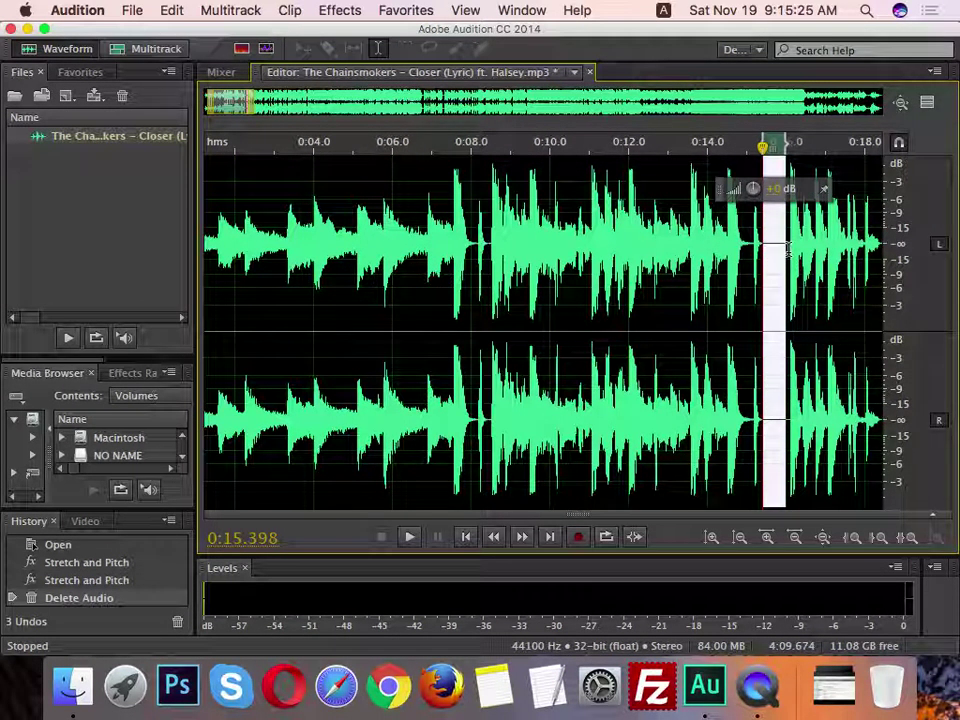
pyautogui.scroll(1, 787, 251)
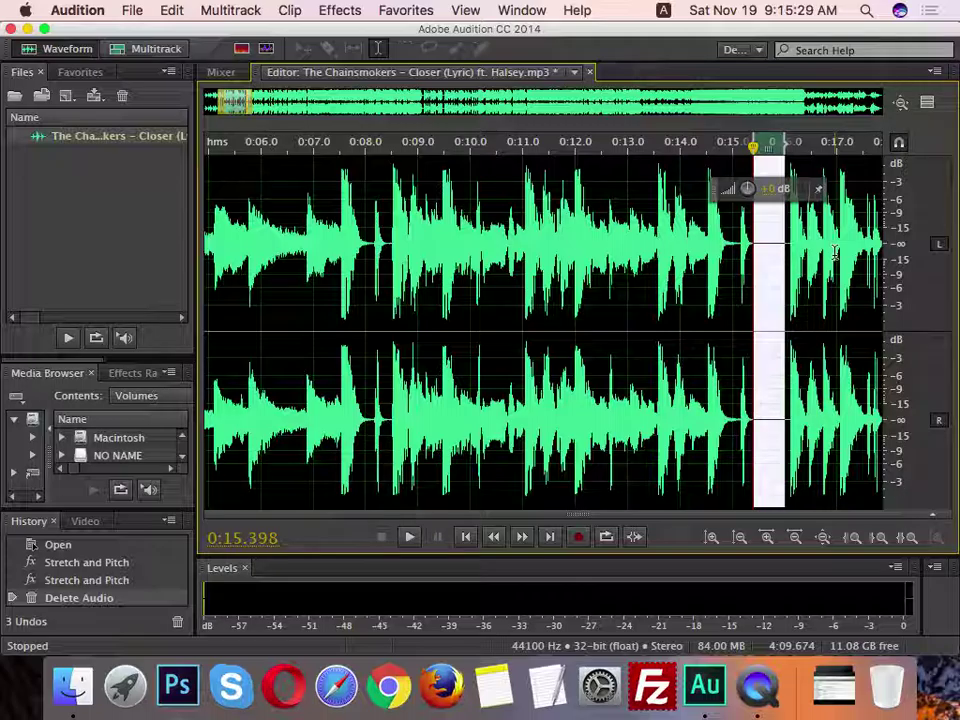
pyautogui.press('Delete')
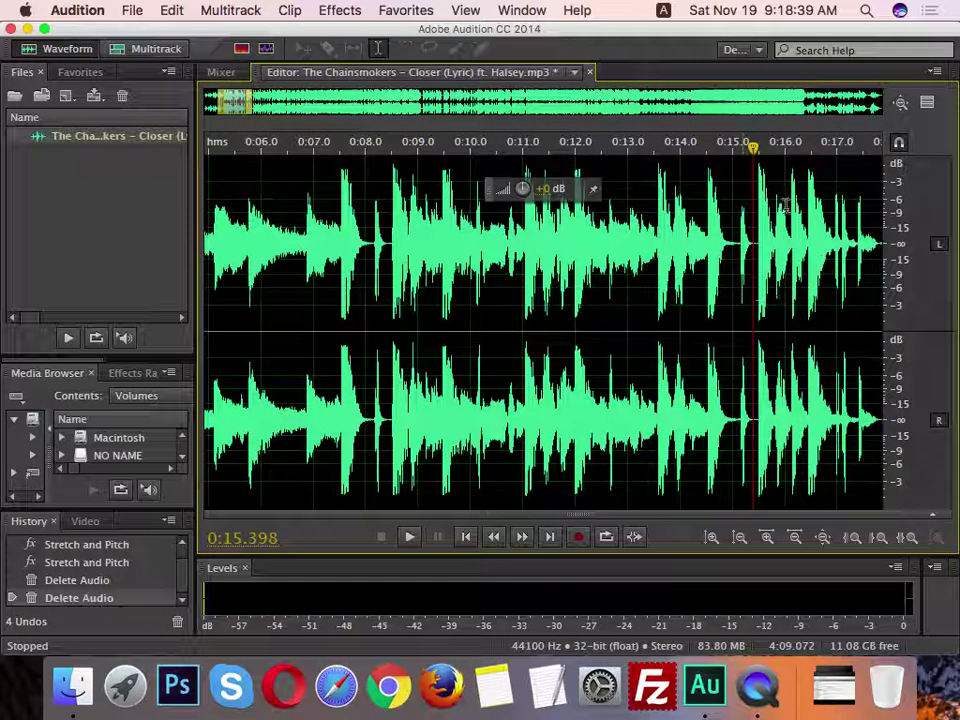
pyautogui.moveTo(249, 103); pyautogui.dragTo(880, 105)
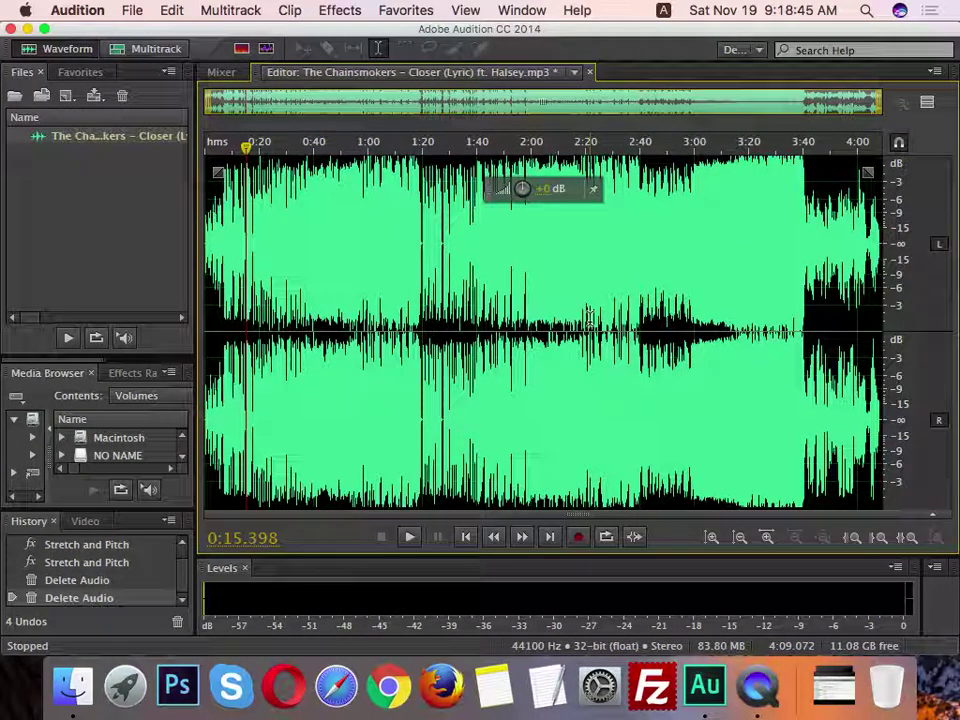
# Step: Switch to Notes and highlight the first three topics, from "Cut song" to "Speed up & Slow Down", in the "Cut song" note
pyautogui.click(757, 686)
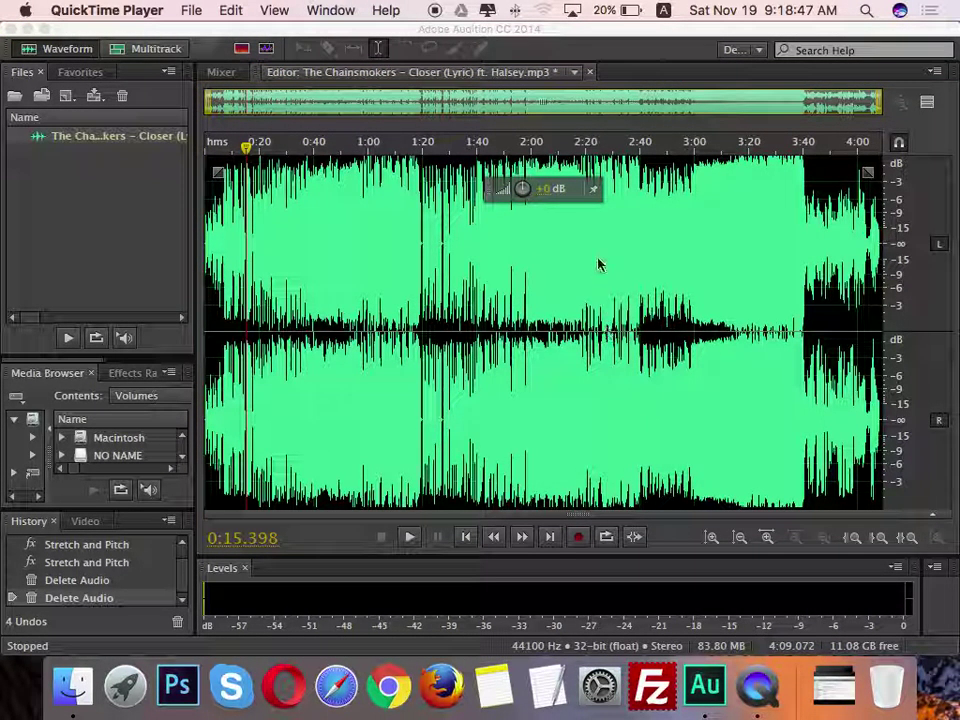
pyautogui.click(452, 297)
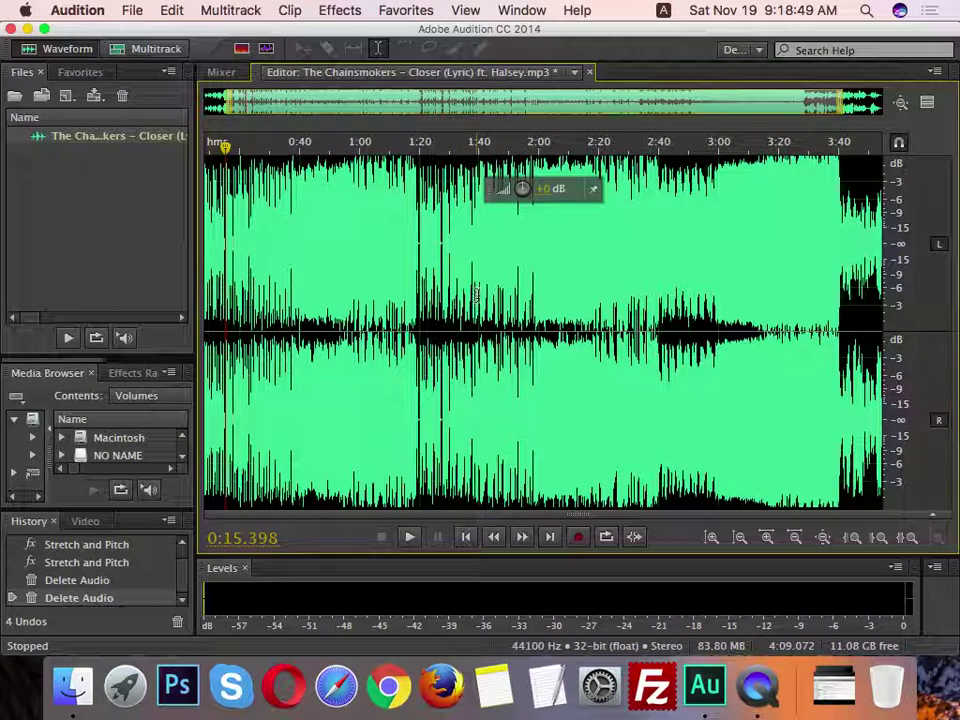
pyautogui.hotkey('ctrl', 'Up')
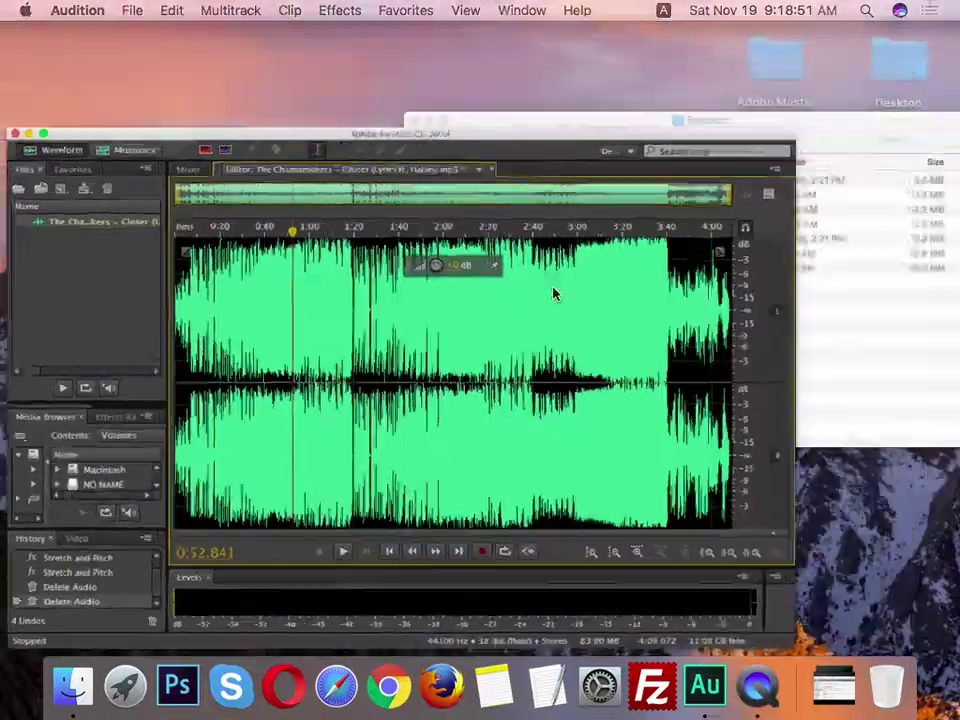
pyautogui.click(767, 154)
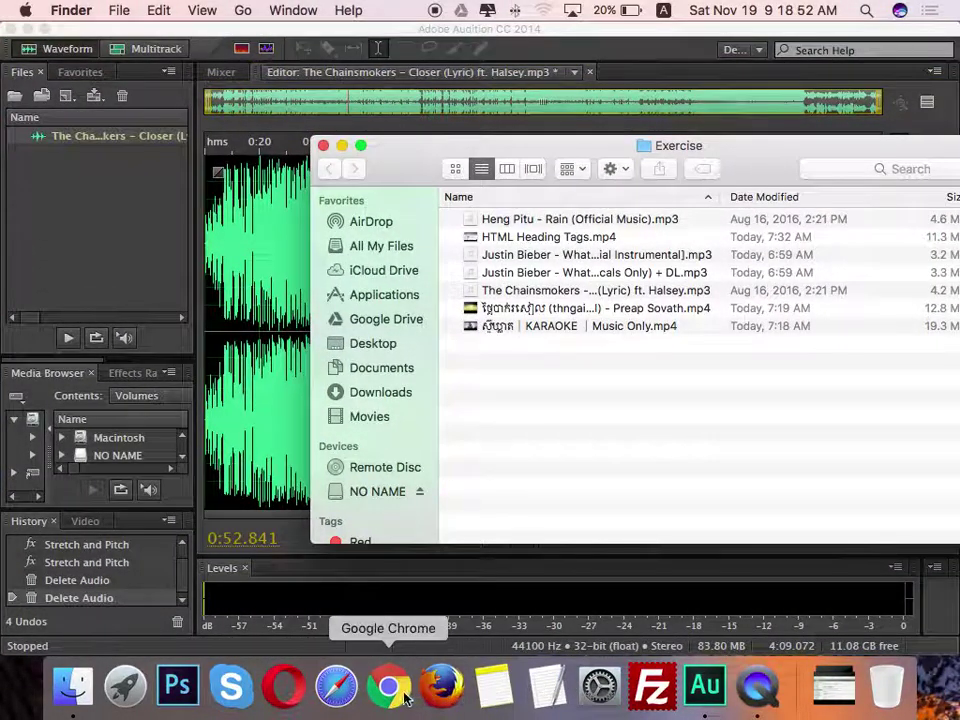
pyautogui.click(492, 688)
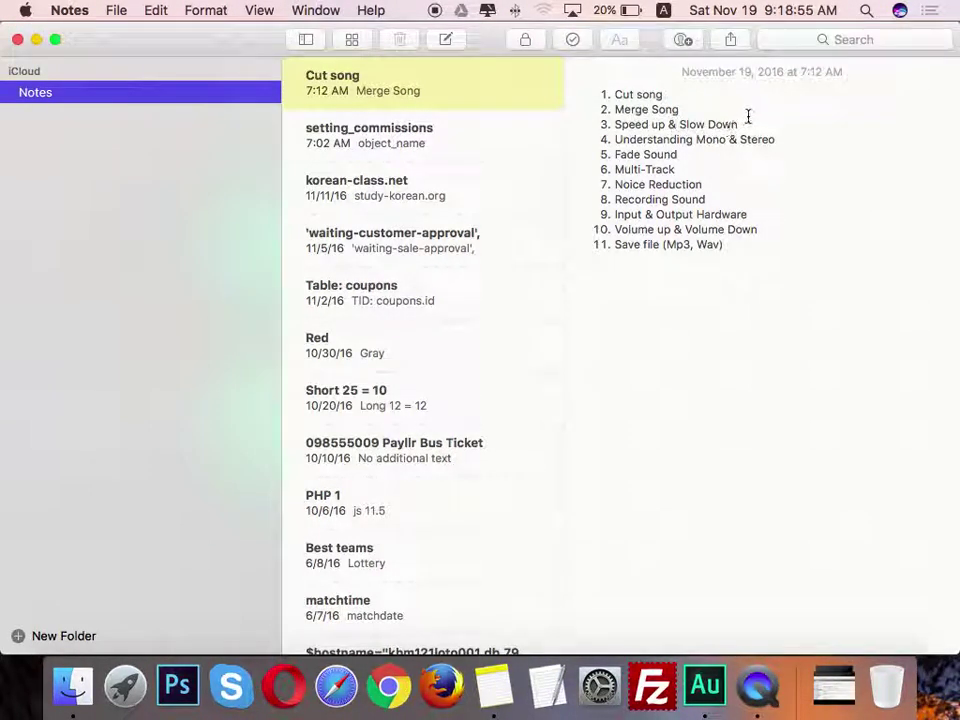
pyautogui.moveTo(739, 124); pyautogui.dragTo(614, 94)
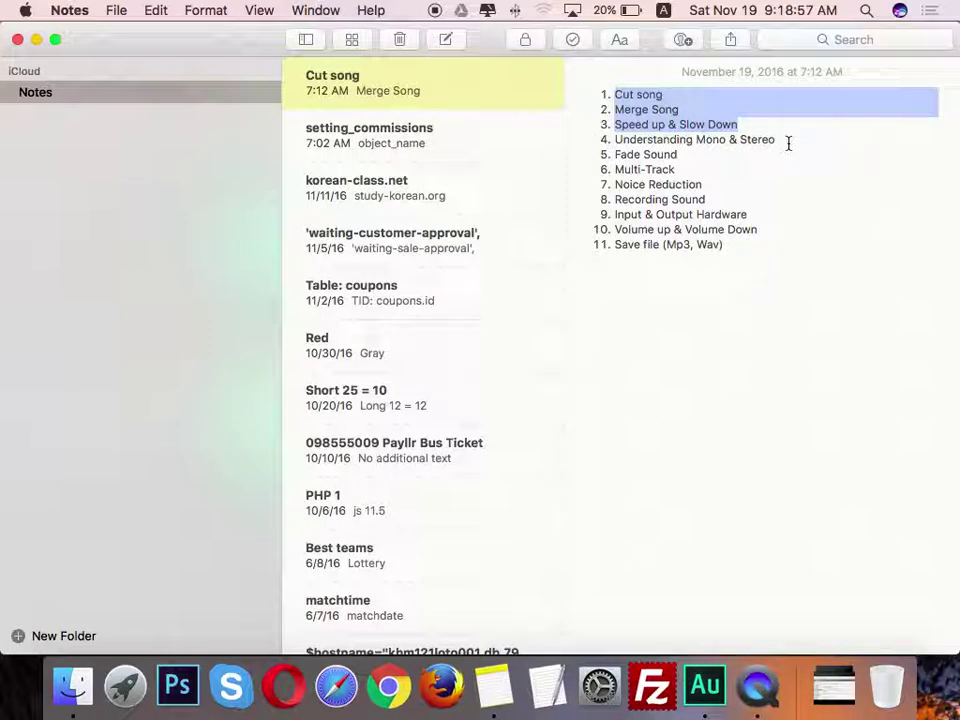
pyautogui.click(788, 141)
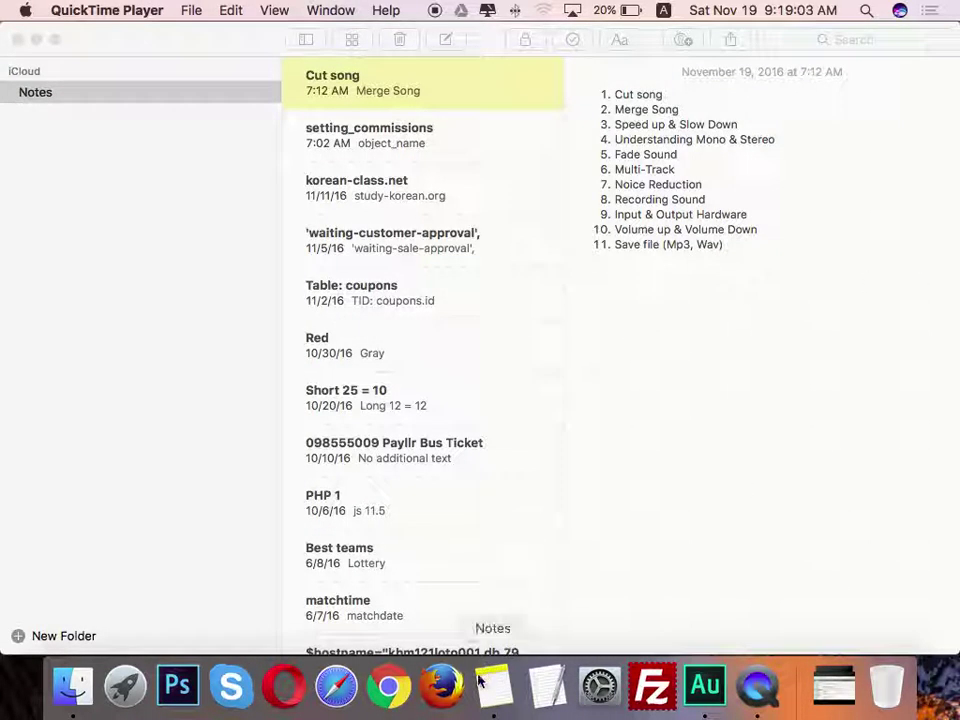
# Step: Check the song's waveform in Audition at about 0:52.5, and highlight "Mono & Stereo" in the fourth topic in Notes
pyautogui.click(711, 684)
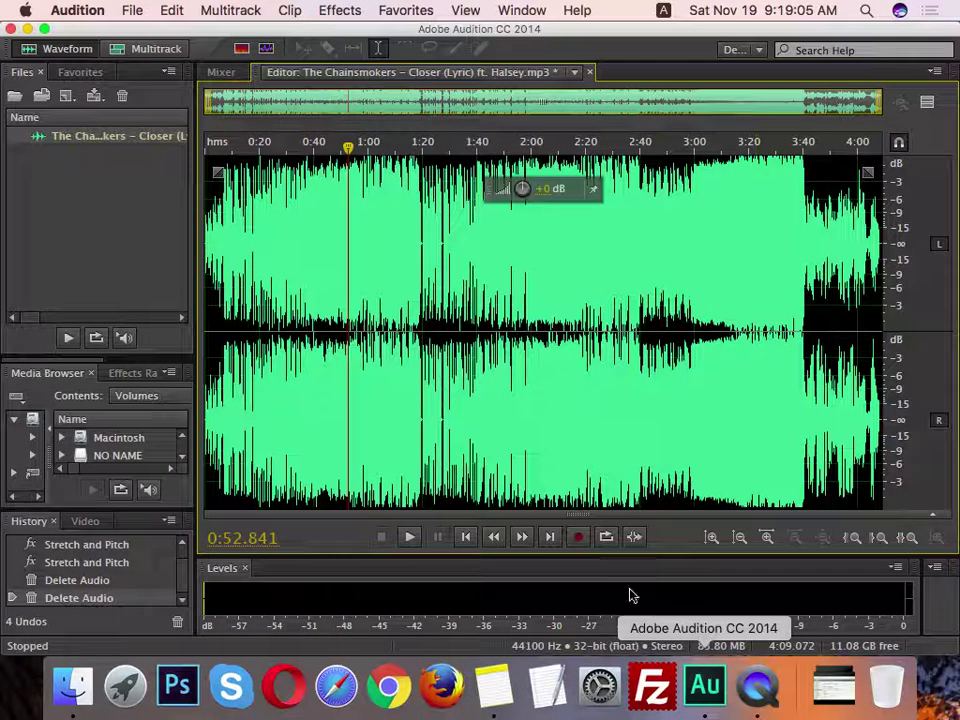
pyautogui.click(347, 290)
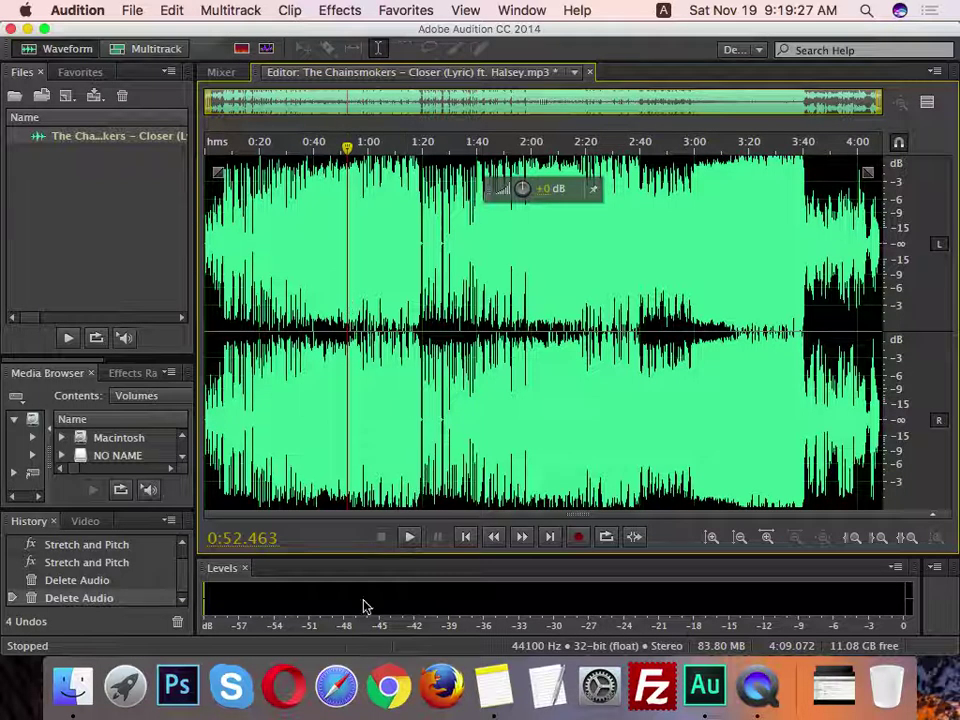
pyautogui.click(508, 698)
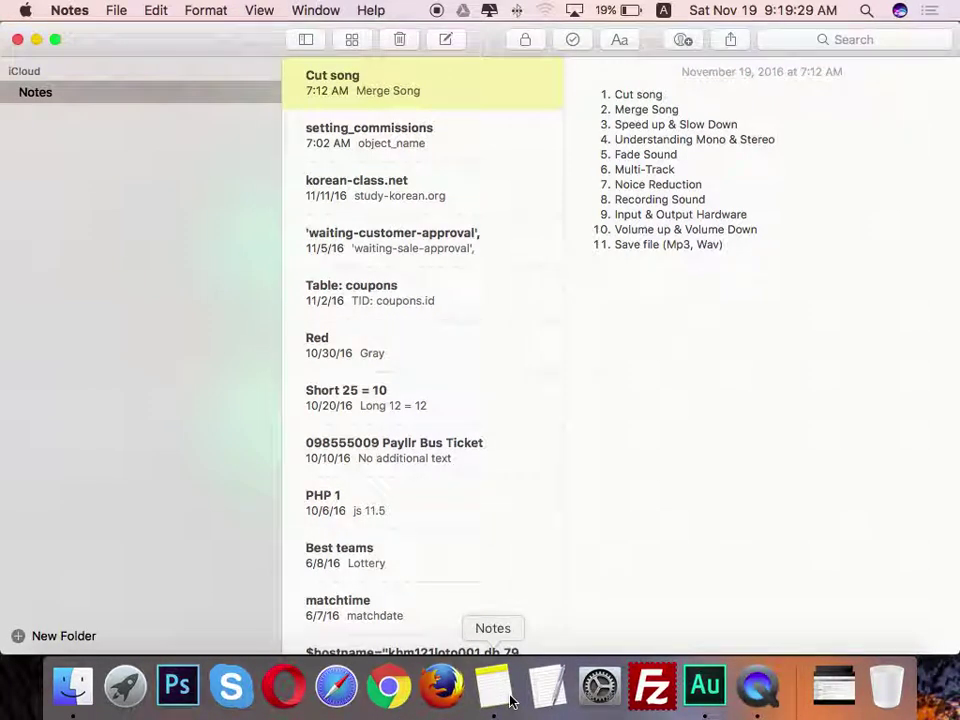
pyautogui.click(775, 134)
pyautogui.moveTo(697, 141); pyautogui.dragTo(797, 143)
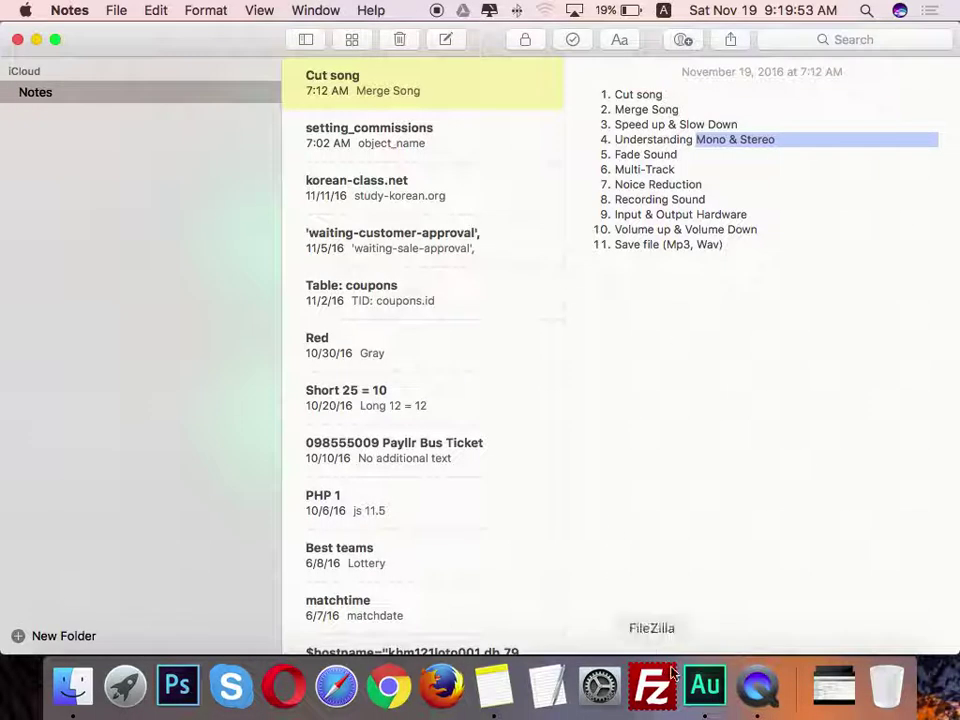
# Step: Switch back to Audition, place the playhead at about 3:30.9, and examine the waveform with only the left channel enabled
pyautogui.click(705, 686)
pyautogui.click(565, 277)
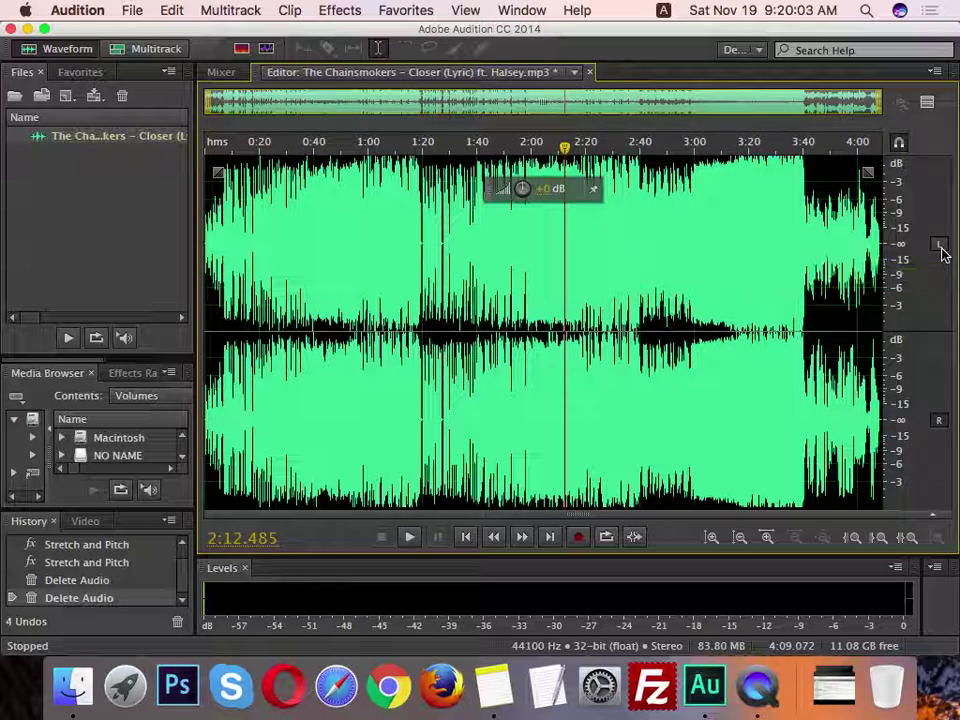
pyautogui.click(778, 268)
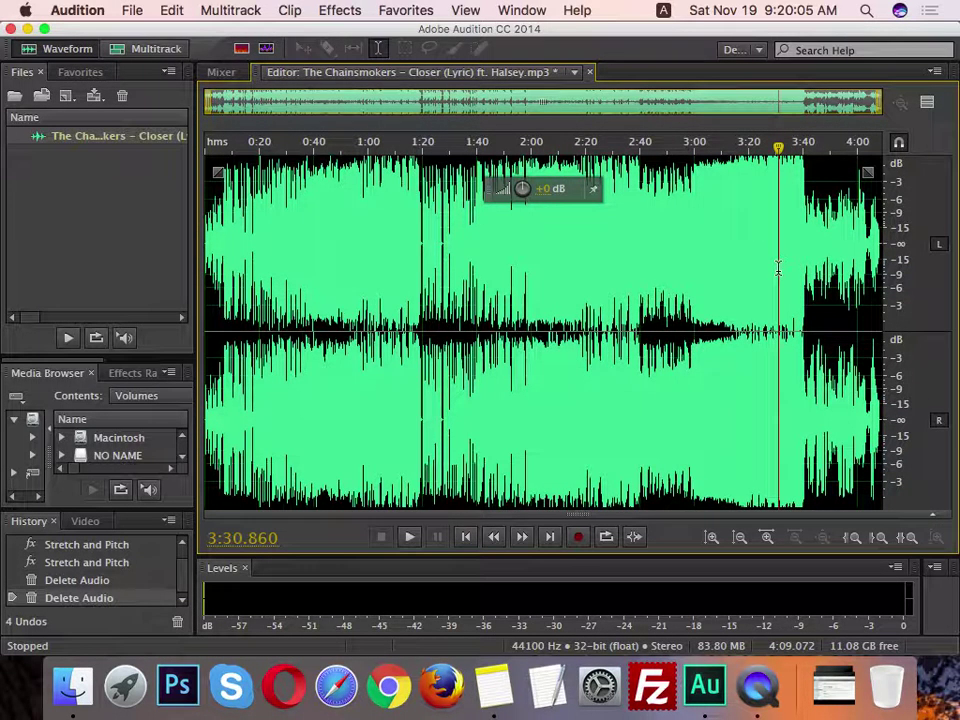
pyautogui.scroll(5, 778, 268)
pyautogui.click(778, 268)
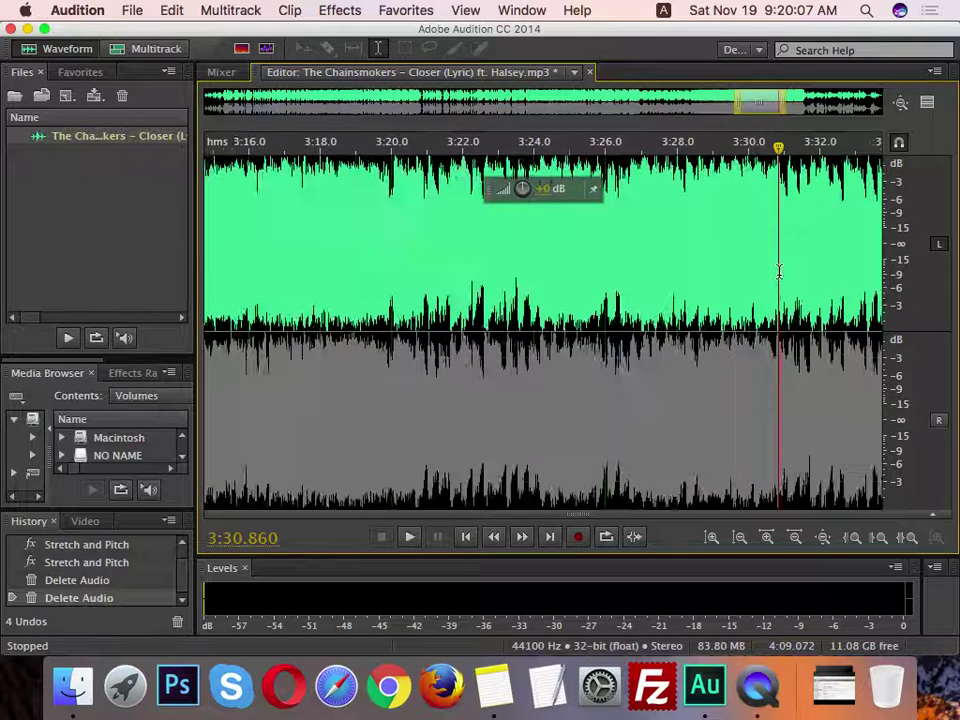
pyautogui.scroll(10, 778, 268)
pyautogui.scroll(-15, 775, 272)
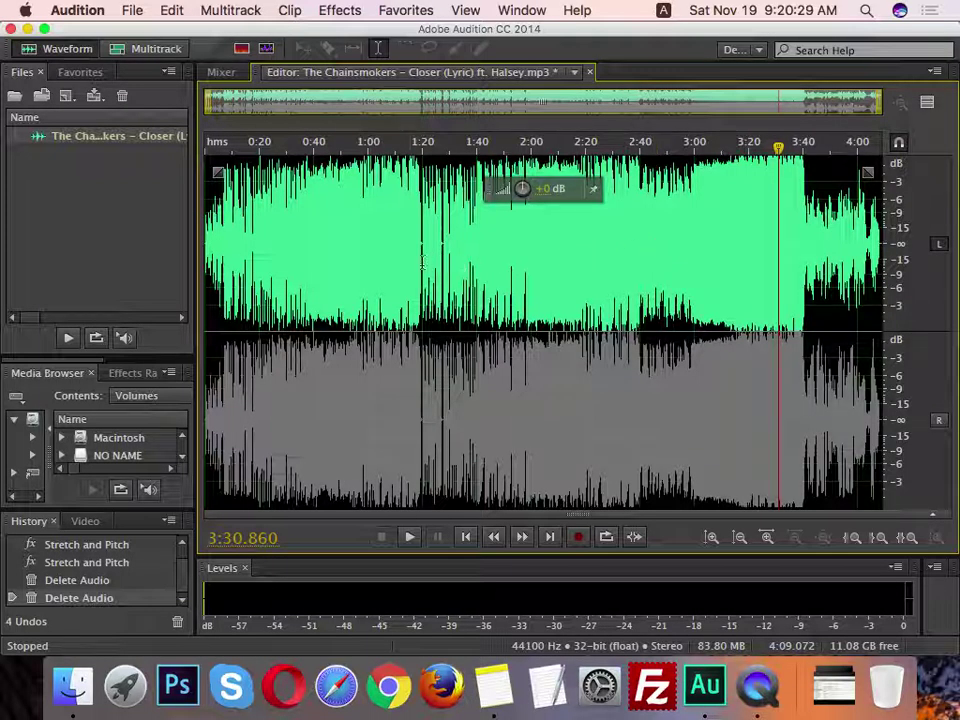
# Step: Play the left channel alone from about 1:09.4 to 1:13.5 while checking the level meters
pyautogui.click(393, 258)
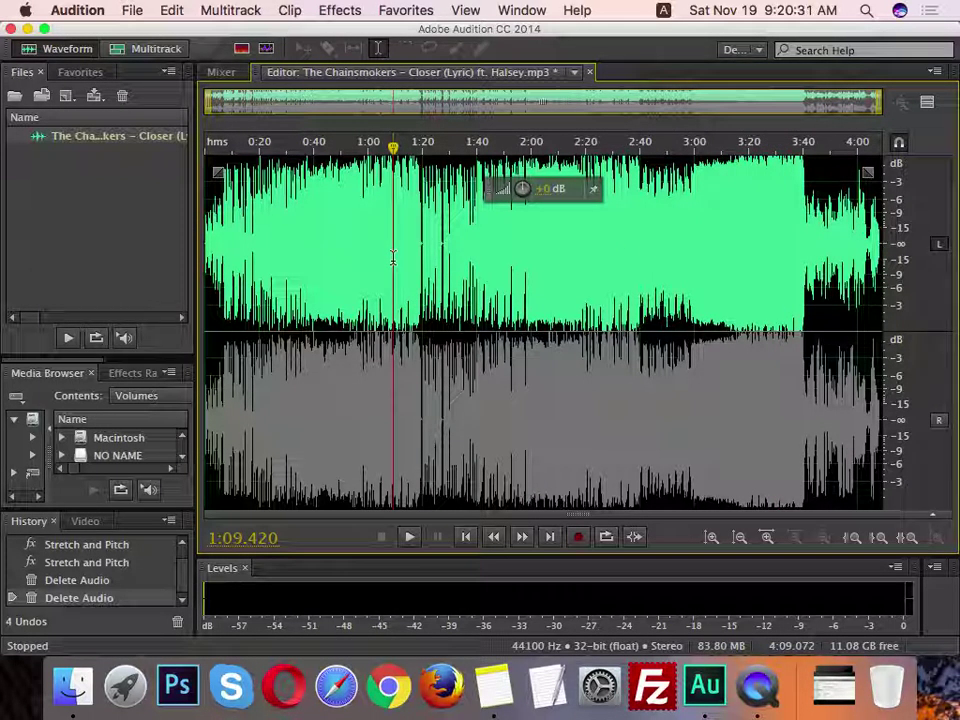
pyautogui.press('space')
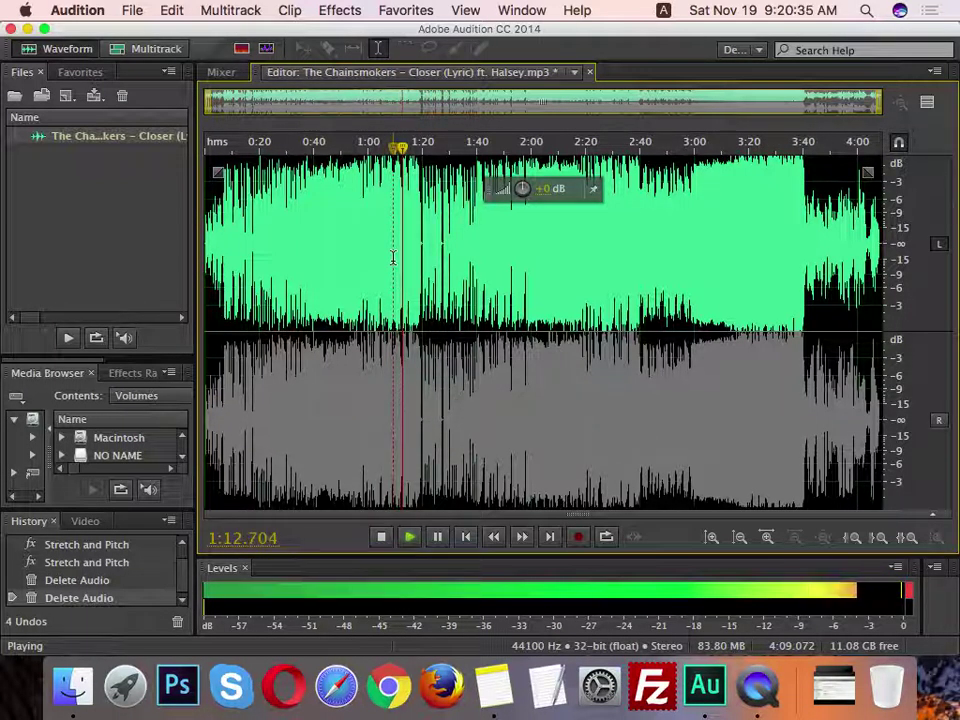
pyautogui.press('space')
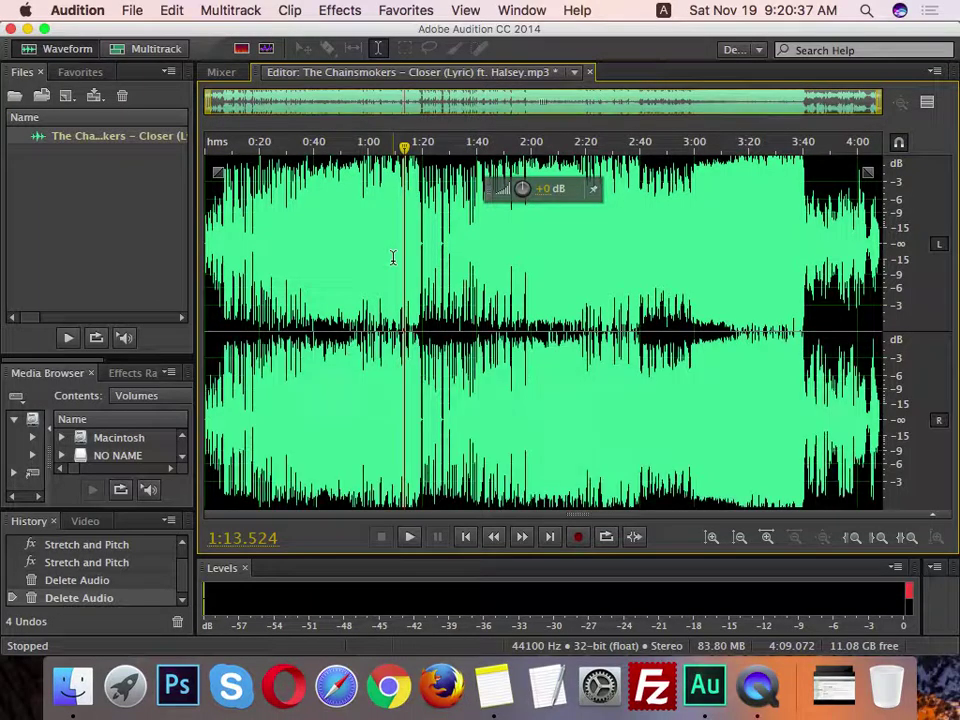
# Step: Play from about 1:13.5 to 1:18.0, first with only the right channel enabled and then with only the left
pyautogui.hotkey('shift', 'Up')
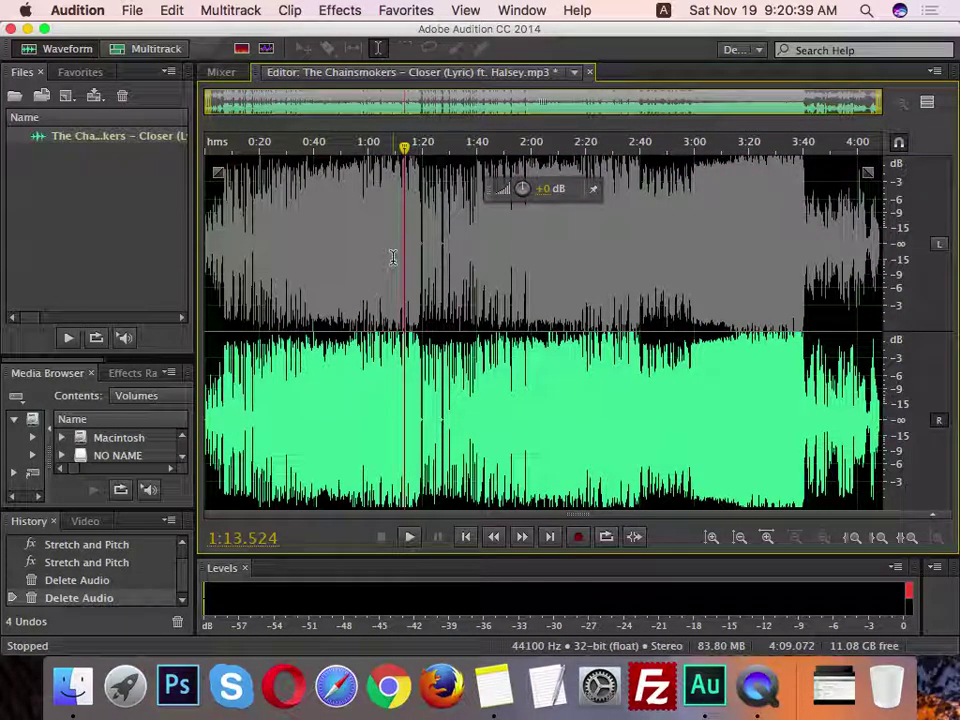
pyautogui.press('space')
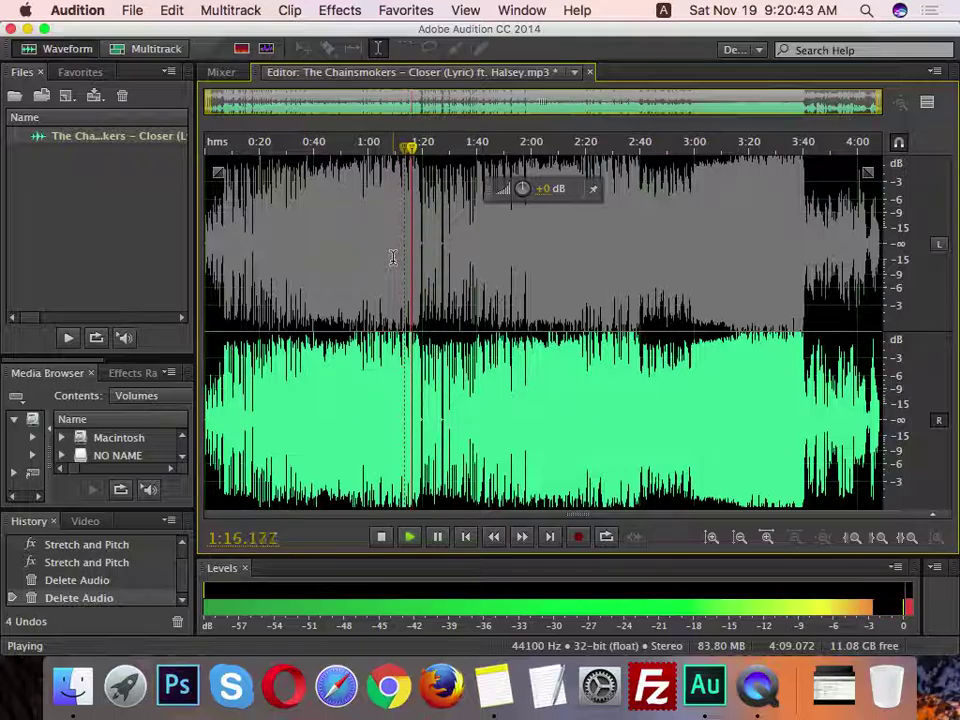
pyautogui.hotkey('shift', 'Up')
pyautogui.hotkey('shift', 'Down')
pyautogui.press('space')
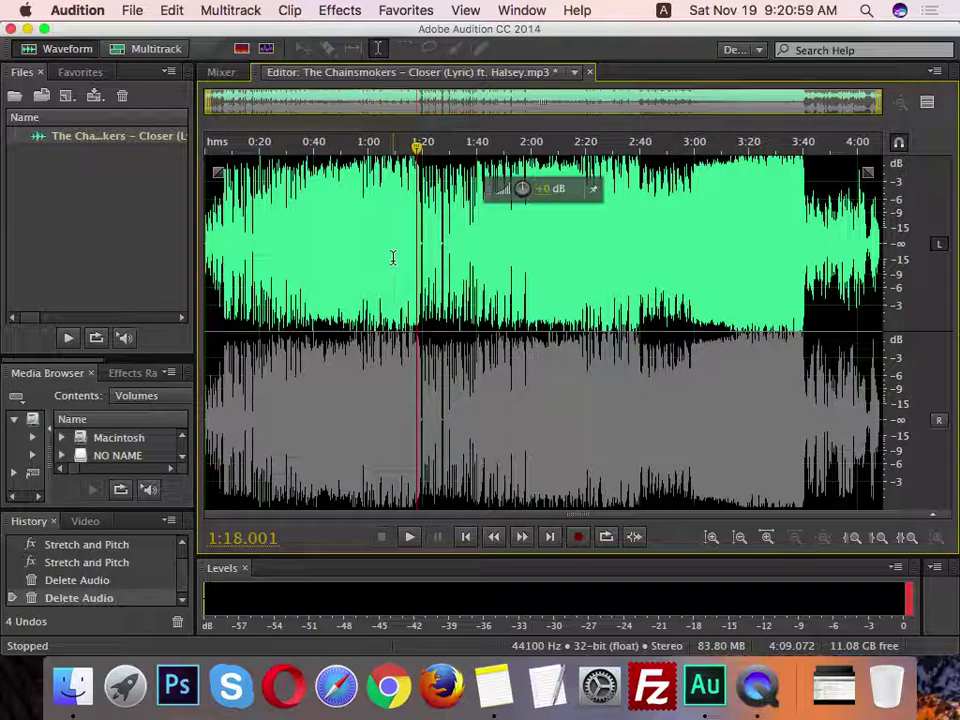
# Step: Convert the whole song to mono with Convert Sample Type, at 44100 Hz and 16 bits
pyautogui.press('super+a')
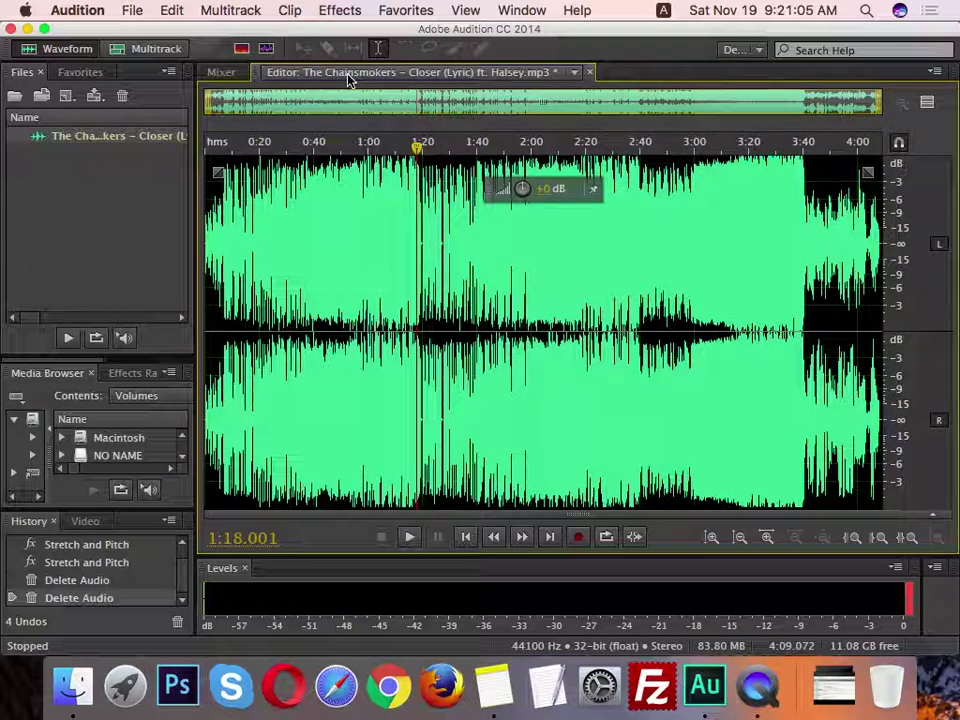
pyautogui.click(172, 10)
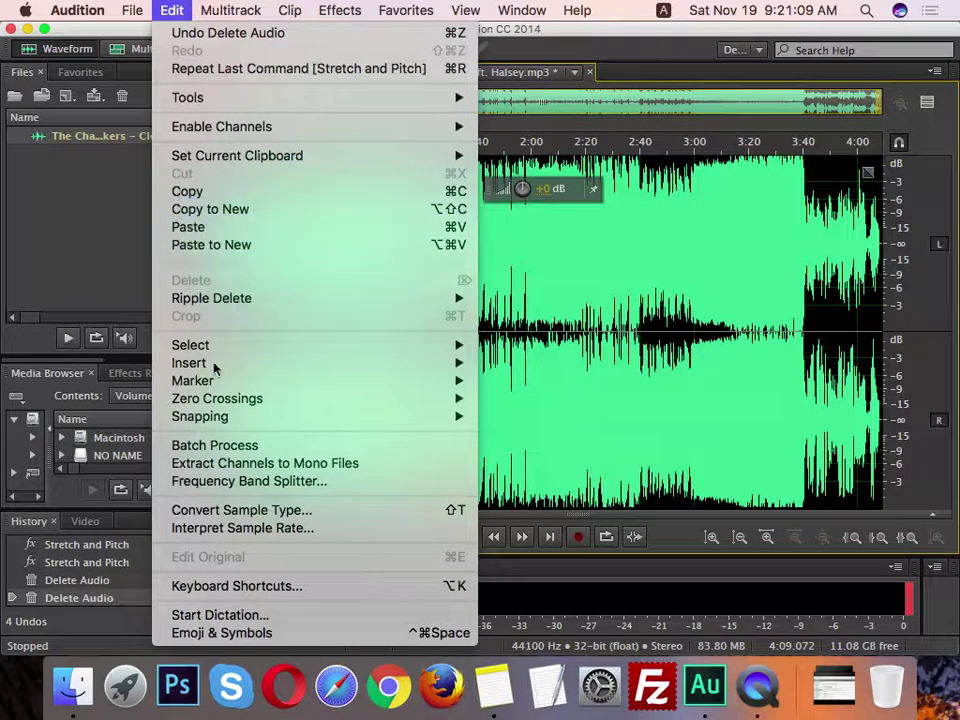
pyautogui.click(249, 513)
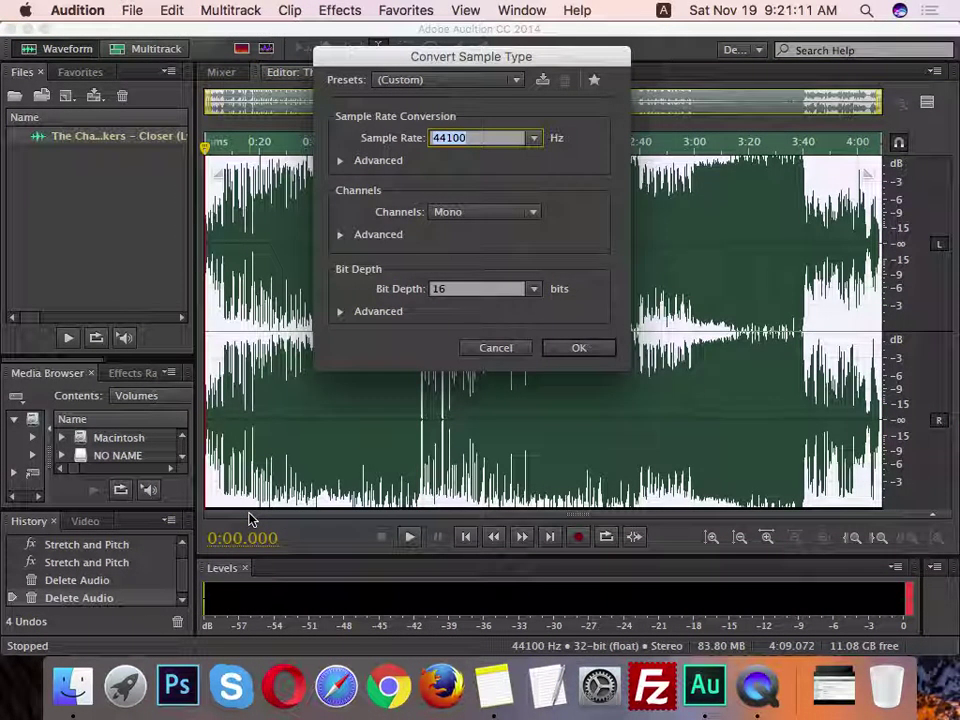
pyautogui.click(452, 212)
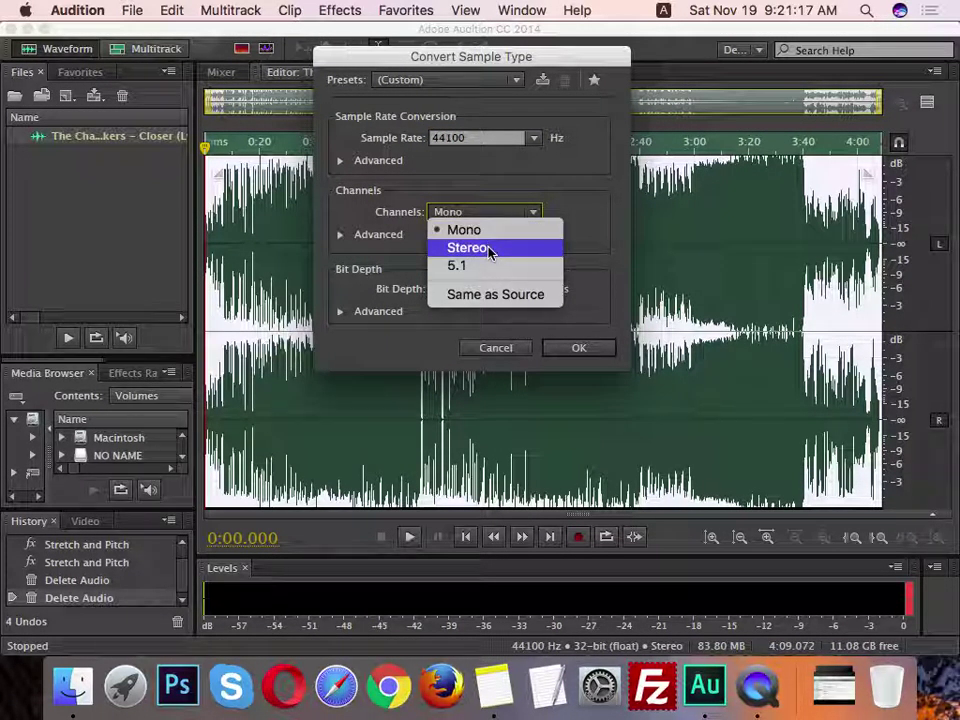
pyautogui.click(487, 232)
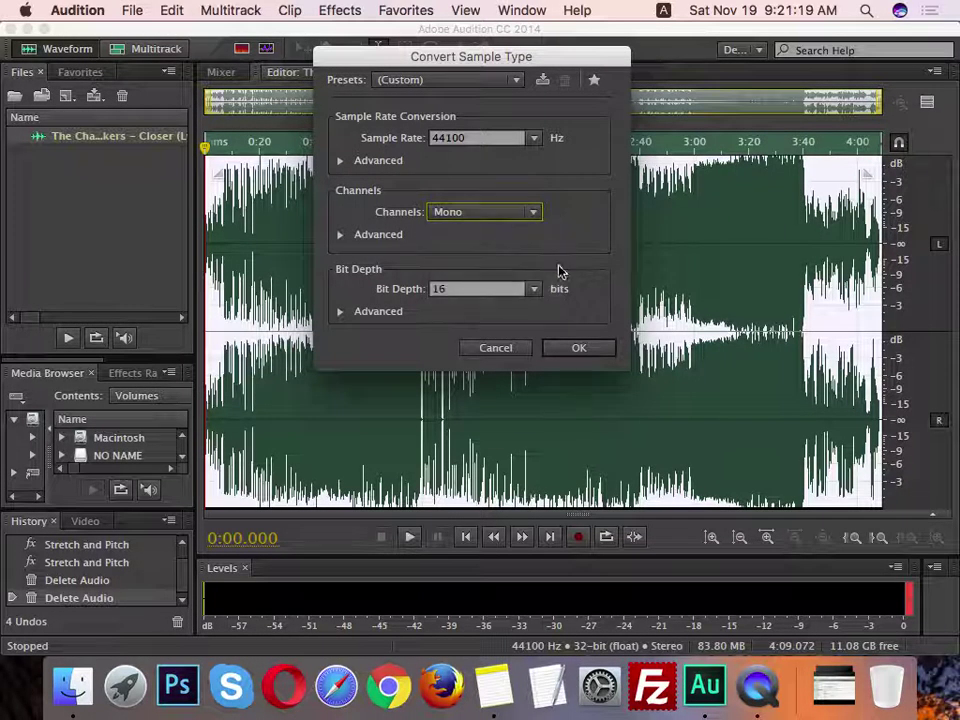
pyautogui.click(585, 348)
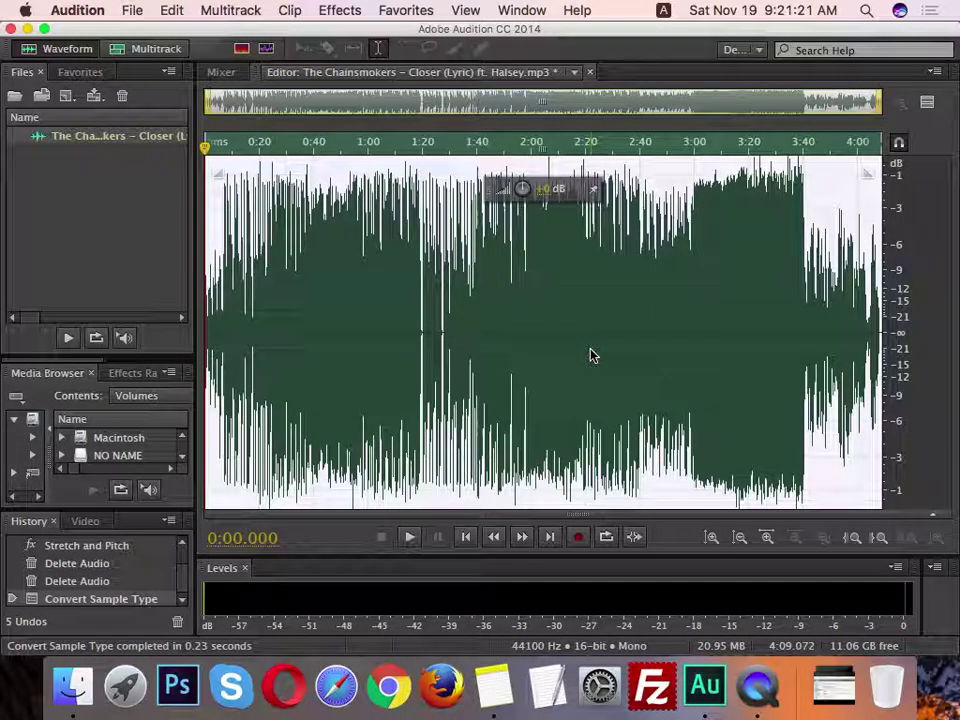
# Step: Examine the mono waveform around 1:52 and 0:49, and play its opening seconds from the start
pyautogui.click(509, 357)
pyautogui.scroll(1, 509, 357)
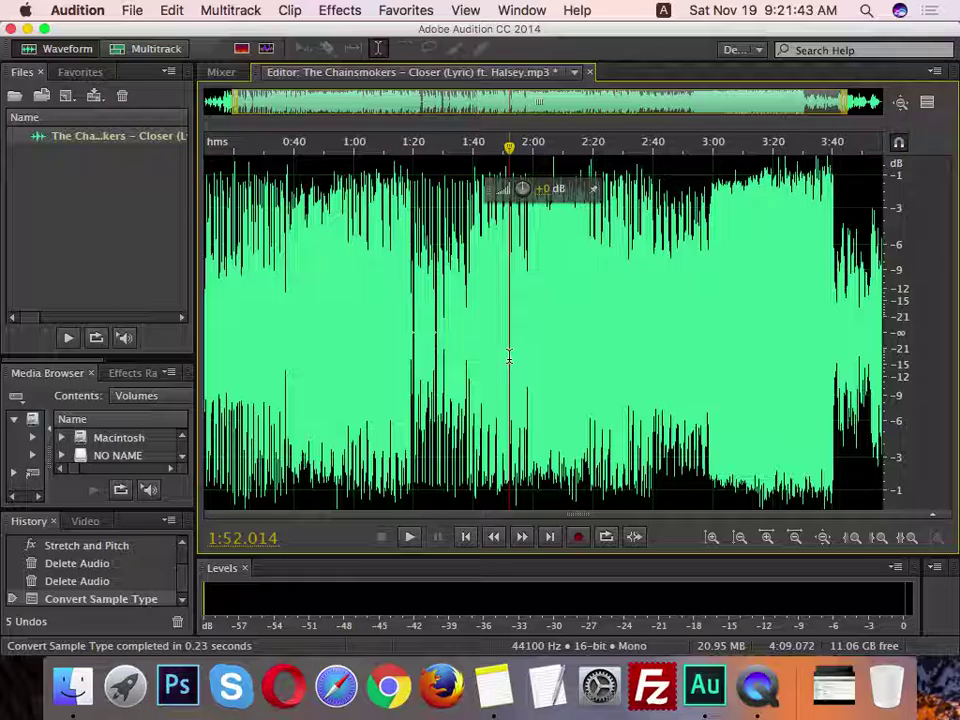
pyautogui.click(561, 339)
pyautogui.click(320, 305)
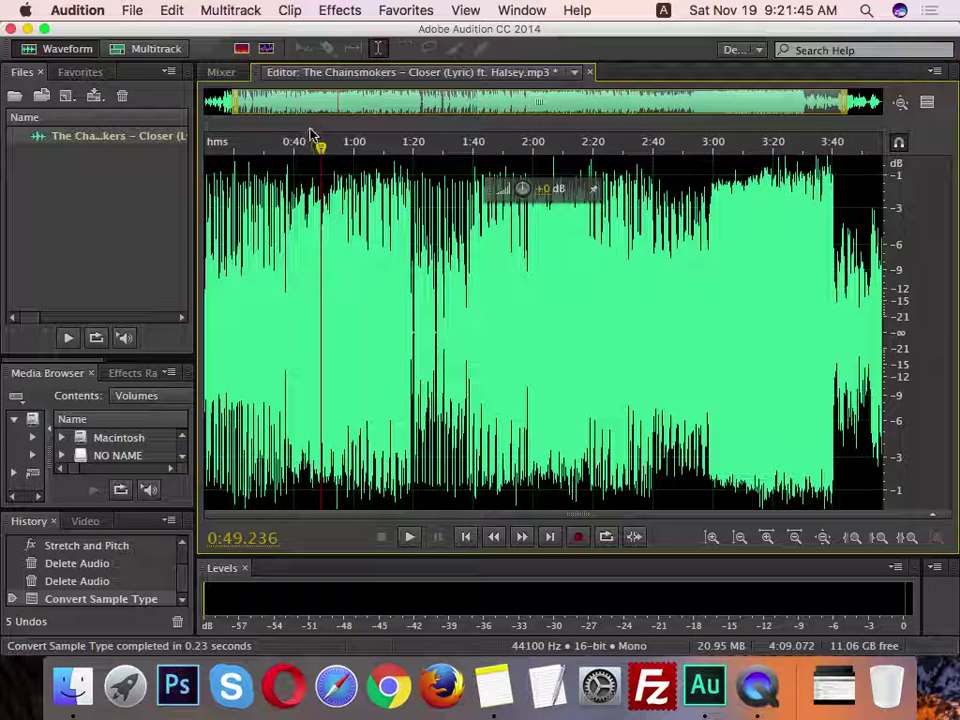
pyautogui.press('space')
pyautogui.press('Home')
pyautogui.press('space')
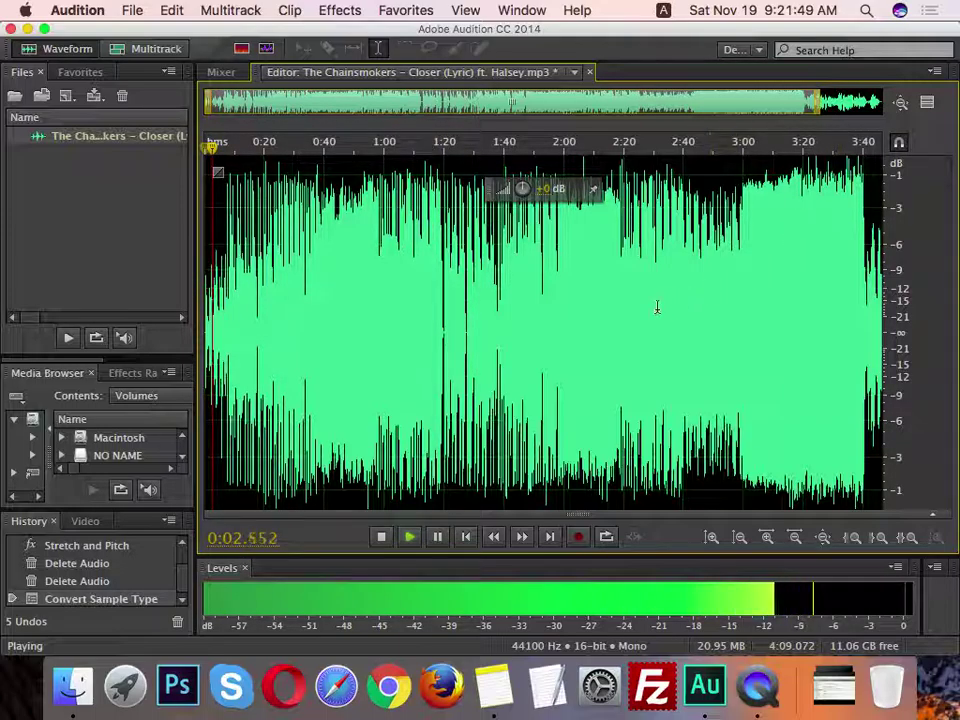
pyautogui.press('space')
# Step: Close the Chainsmokers song without saving its changes
pyautogui.click(477, 296)
pyautogui.press('super+w')
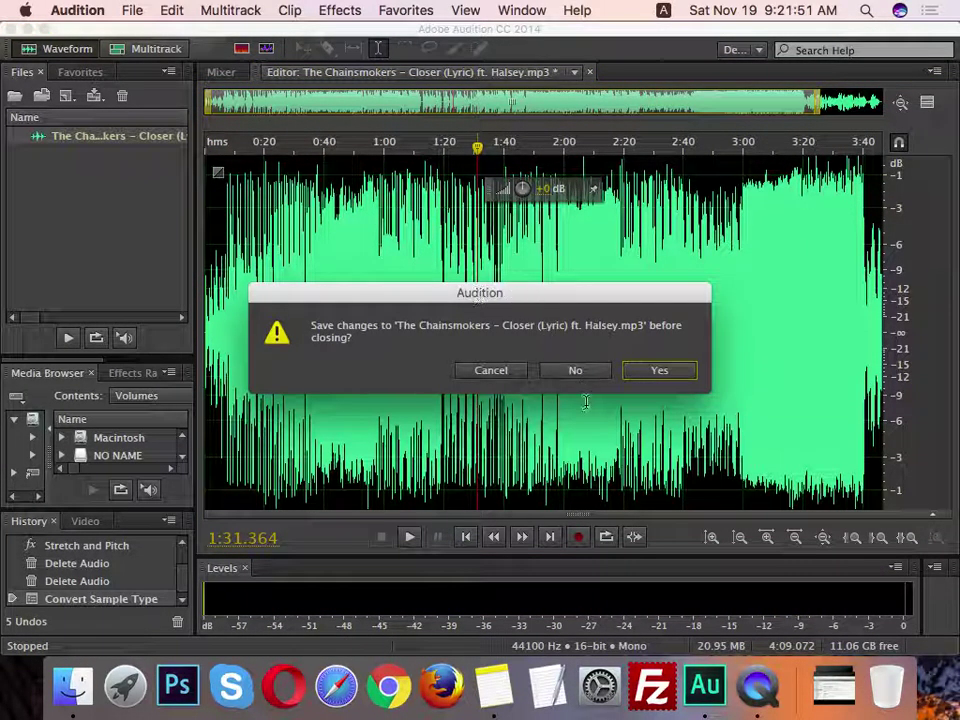
pyautogui.click(572, 372)
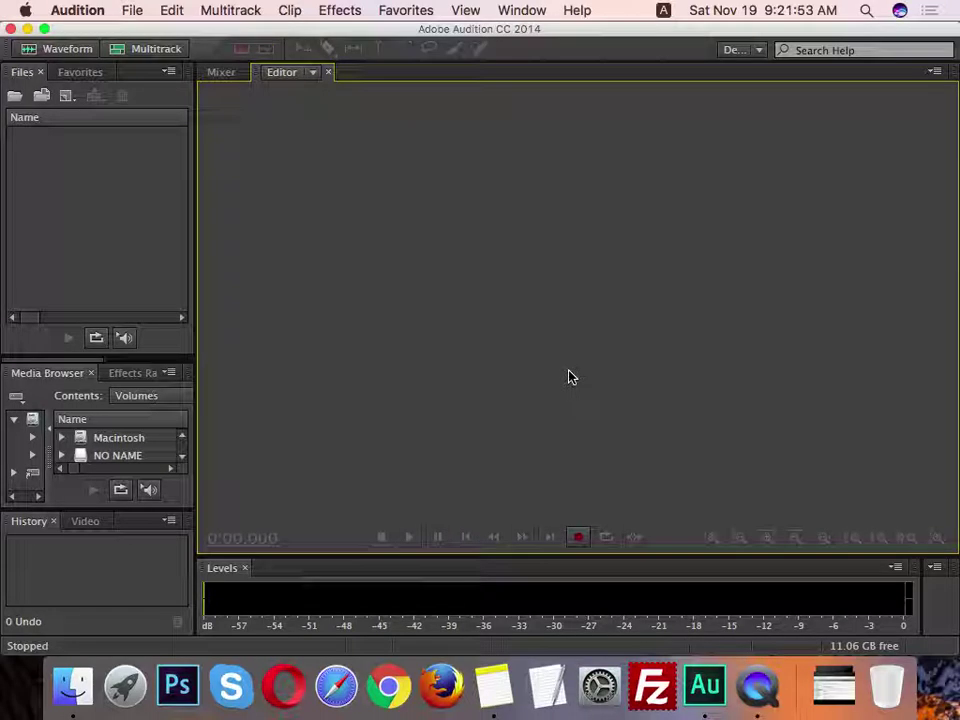
# Step: Switch to Finder and show the Exercise folder in front of Audition
pyautogui.hotkey('ctrl', 'Up')
pyautogui.click(864, 206)
pyautogui.hotkey('ctrl', 'Up')
pyautogui.click(268, 293)
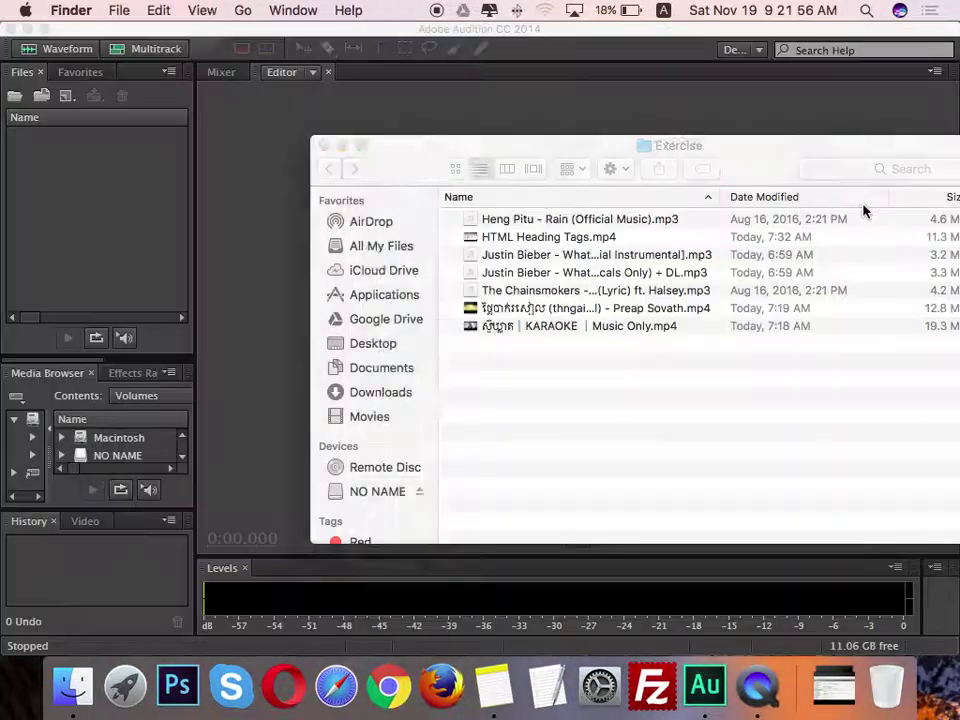
pyautogui.hotkey('ctrl', 'Up')
pyautogui.click(814, 317)
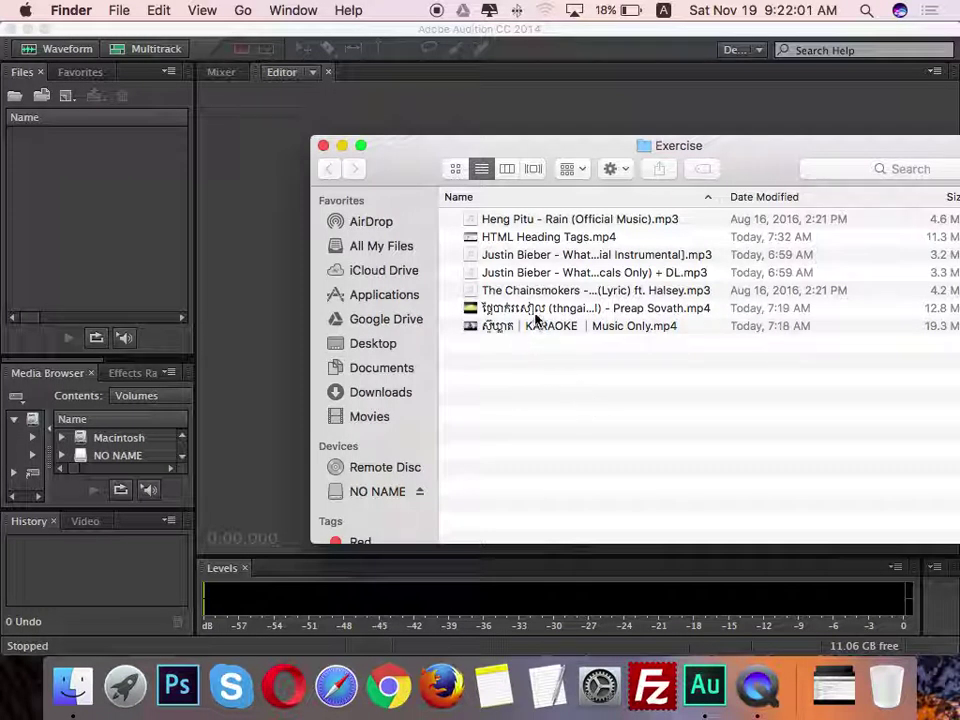
# Step: Import the "(thngai bak roseal) - Preap Sovath.mp4" video into Audition and open its audio in the waveform editor
pyautogui.click(543, 308)
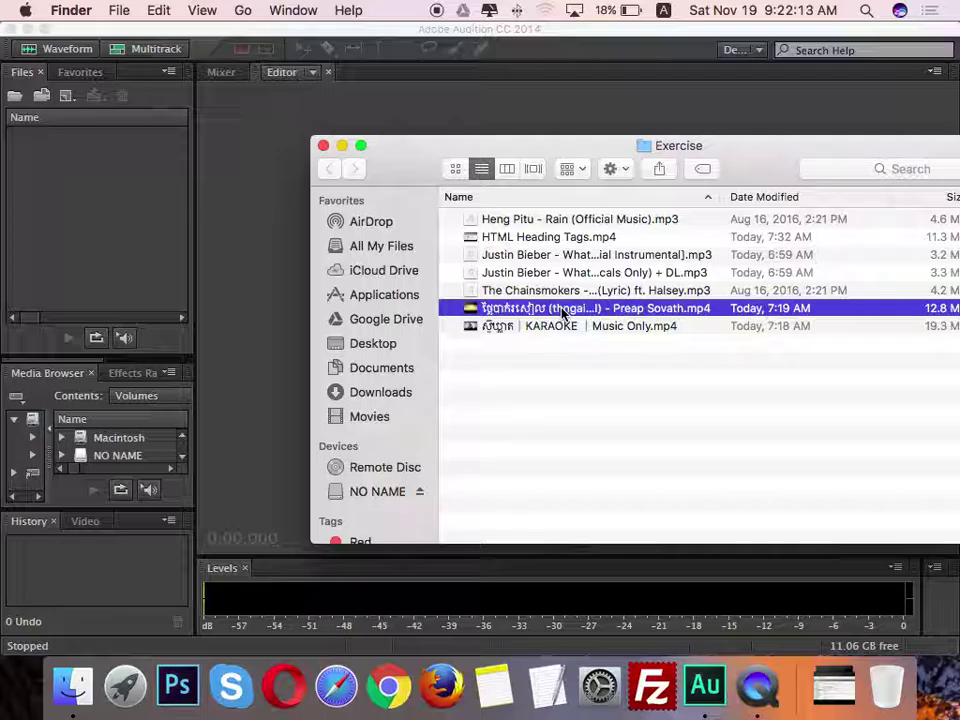
pyautogui.moveTo(563, 313); pyautogui.dragTo(84, 191)
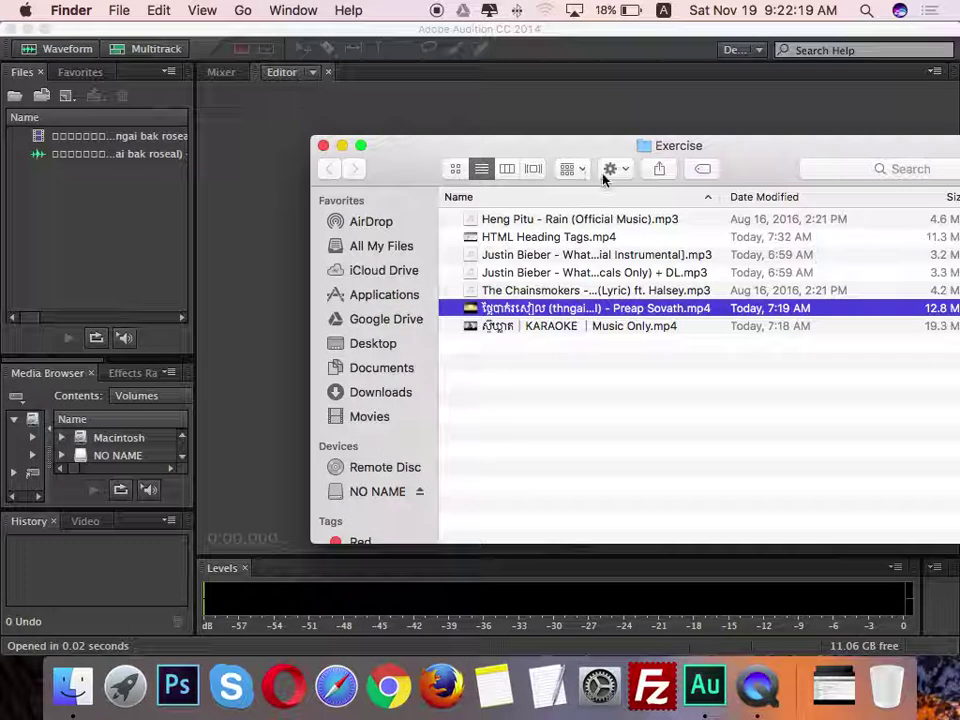
pyautogui.click(103, 185)
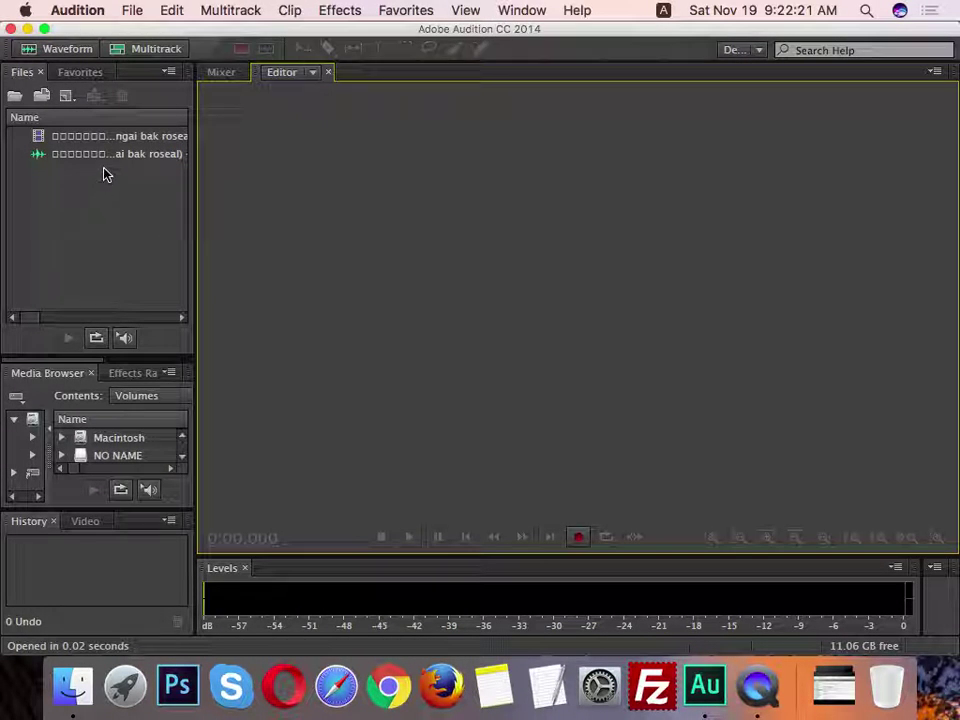
pyautogui.click(110, 157)
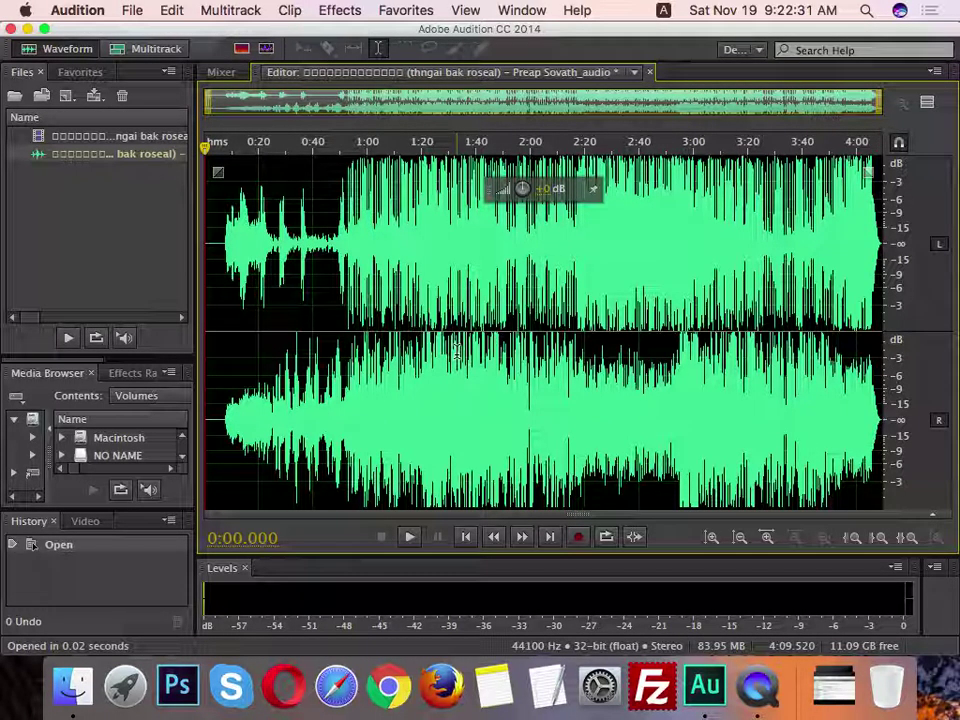
# Step: Play the left channel alone from 1:40 to about 1:58.4, with the system volume raised
pyautogui.click(476, 383)
pyautogui.scroll(2, 476, 383)
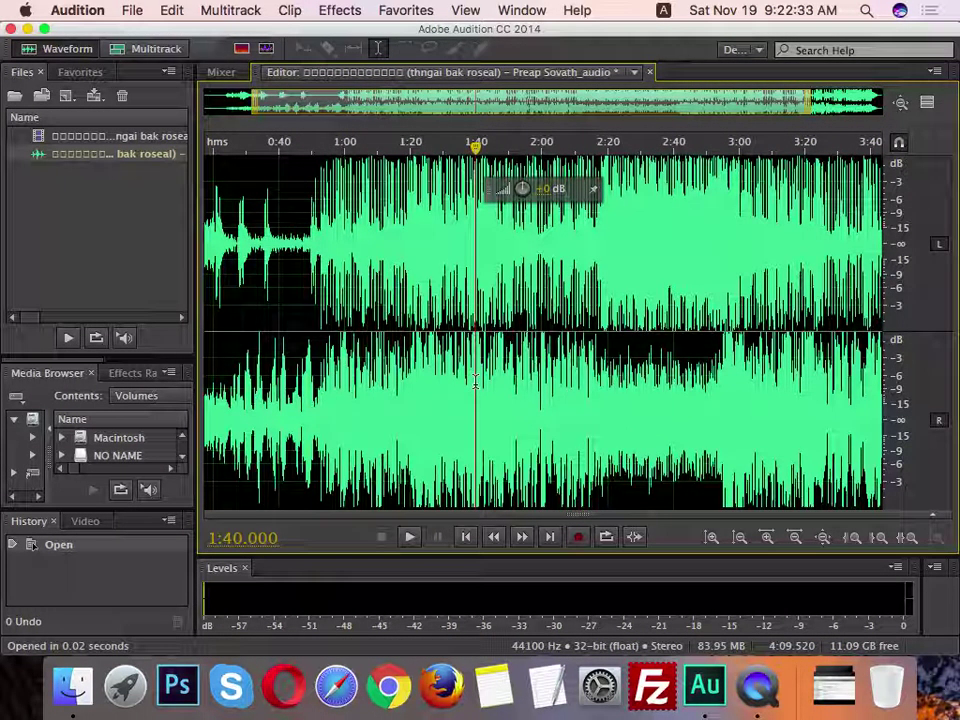
pyautogui.scroll(-2, 476, 383)
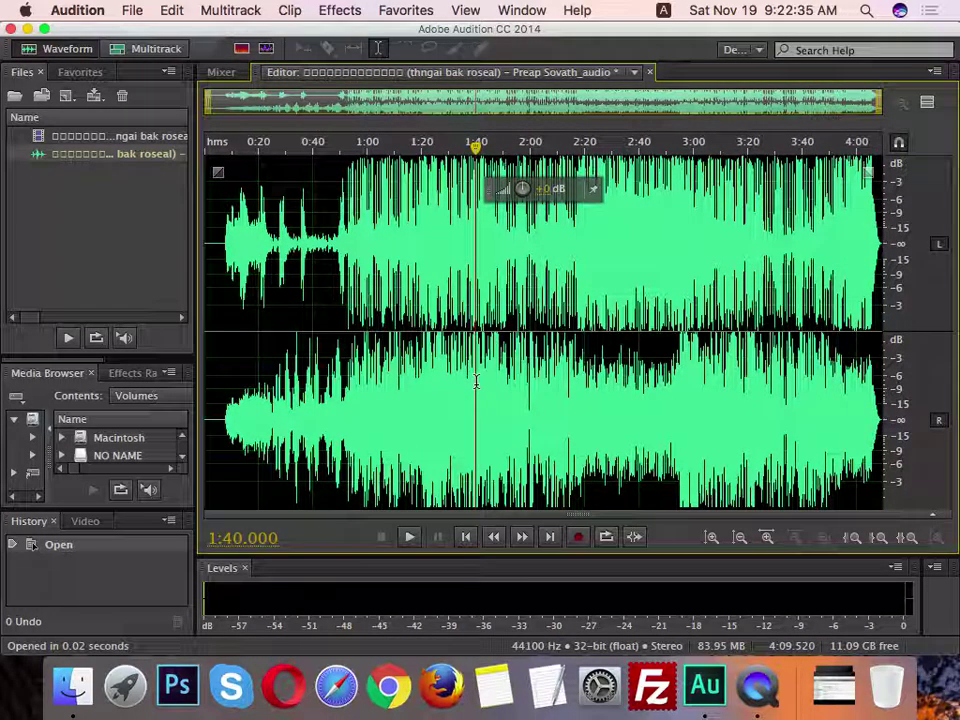
pyautogui.press('Down')
pyautogui.press('space')
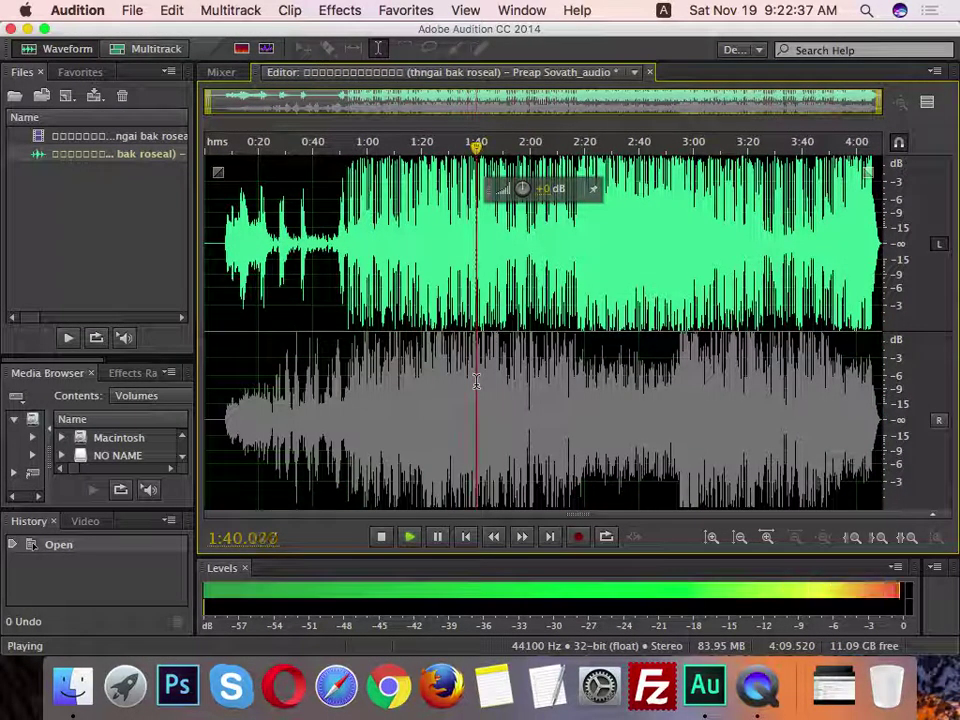
pyautogui.press('XF86AudioRaiseVolume')
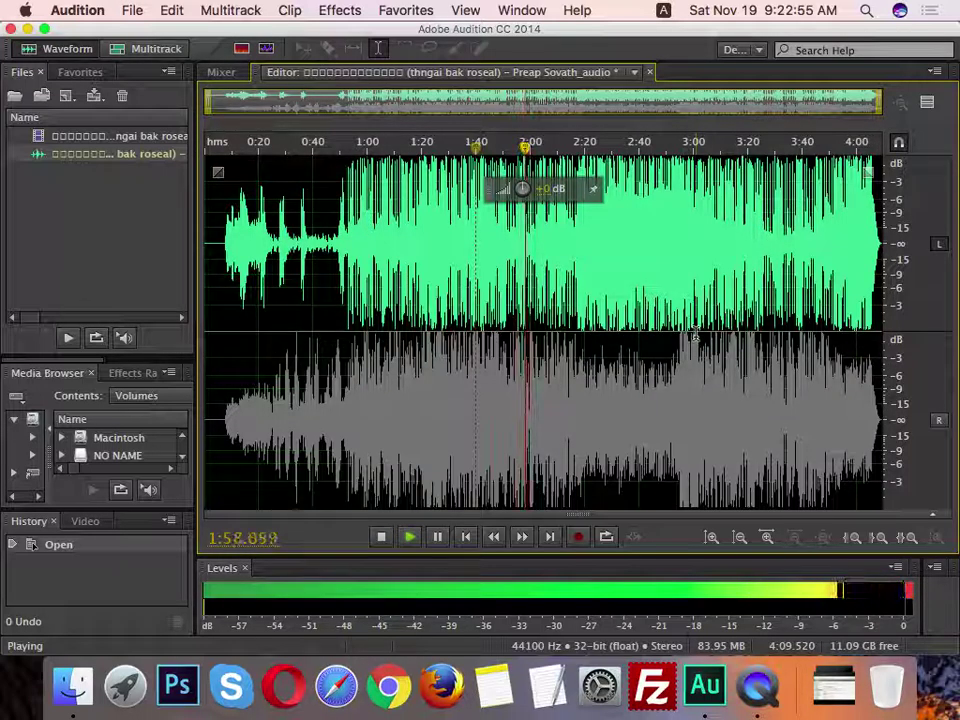
pyautogui.press('space')
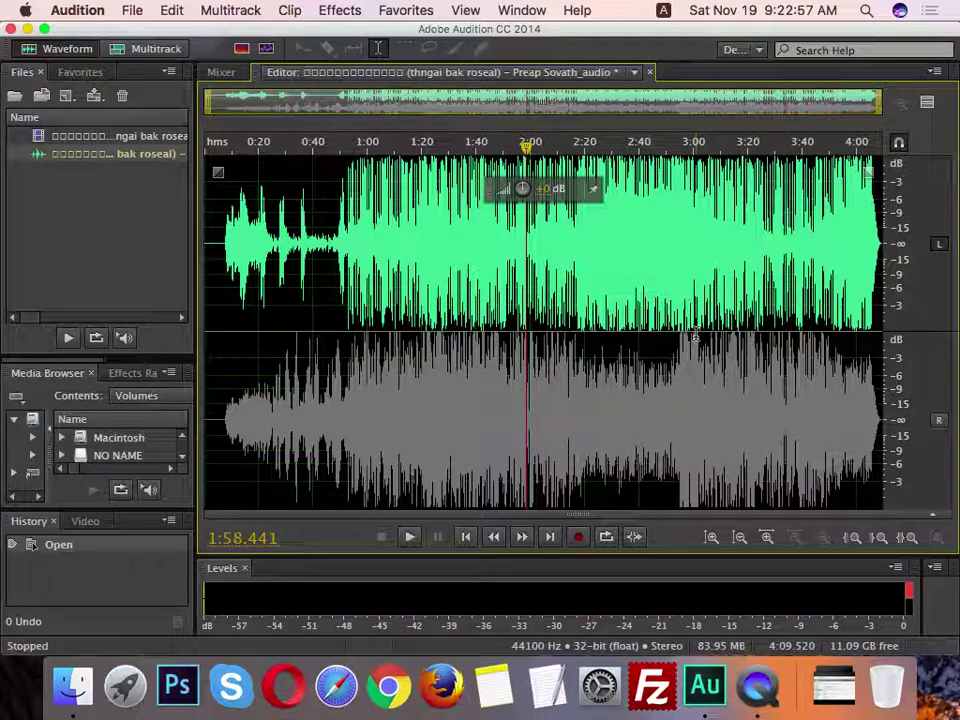
# Step: Play the right channel alone from about 1:58.4 to 2:21.0, and enable both channels again
pyautogui.hotkey('shift', 'Down')
pyautogui.hotkey('shift', 'Down')
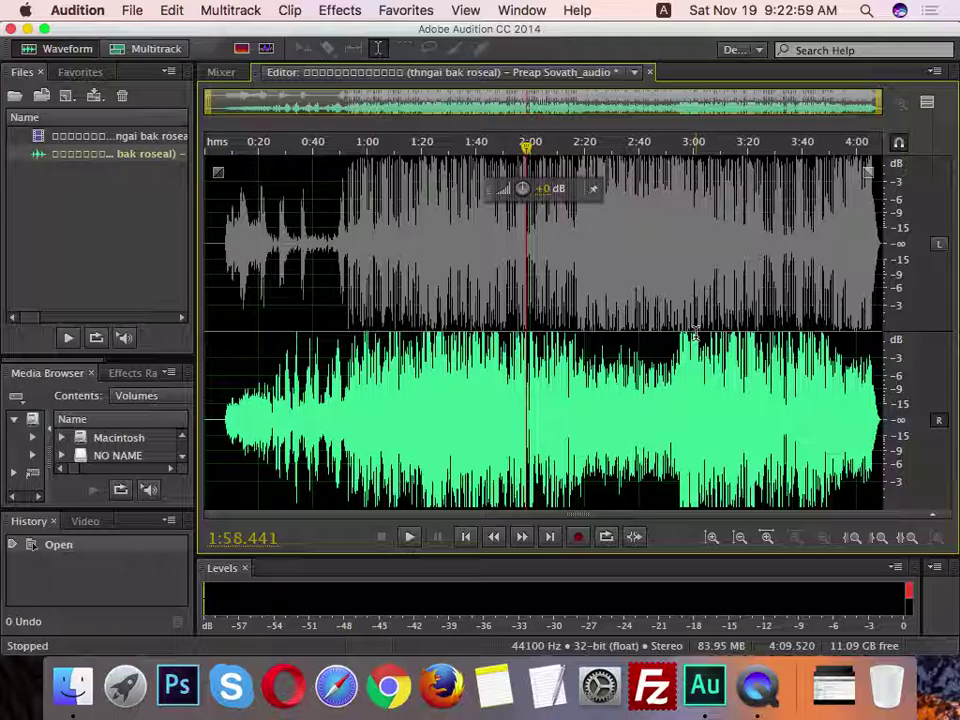
pyautogui.press('space')
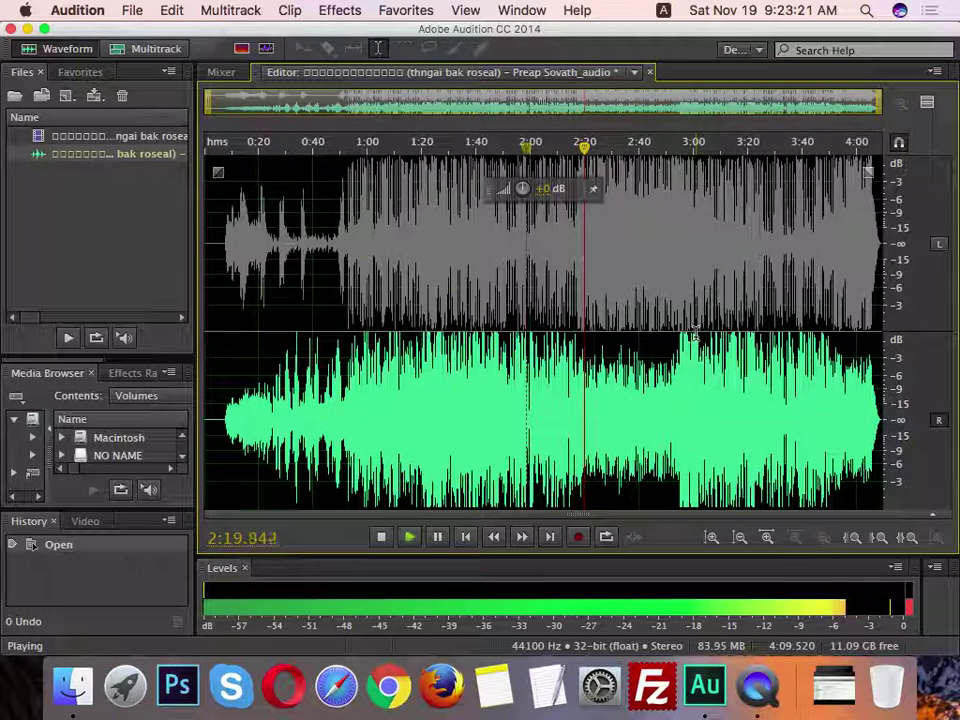
pyautogui.click(694, 333)
pyautogui.press('space')
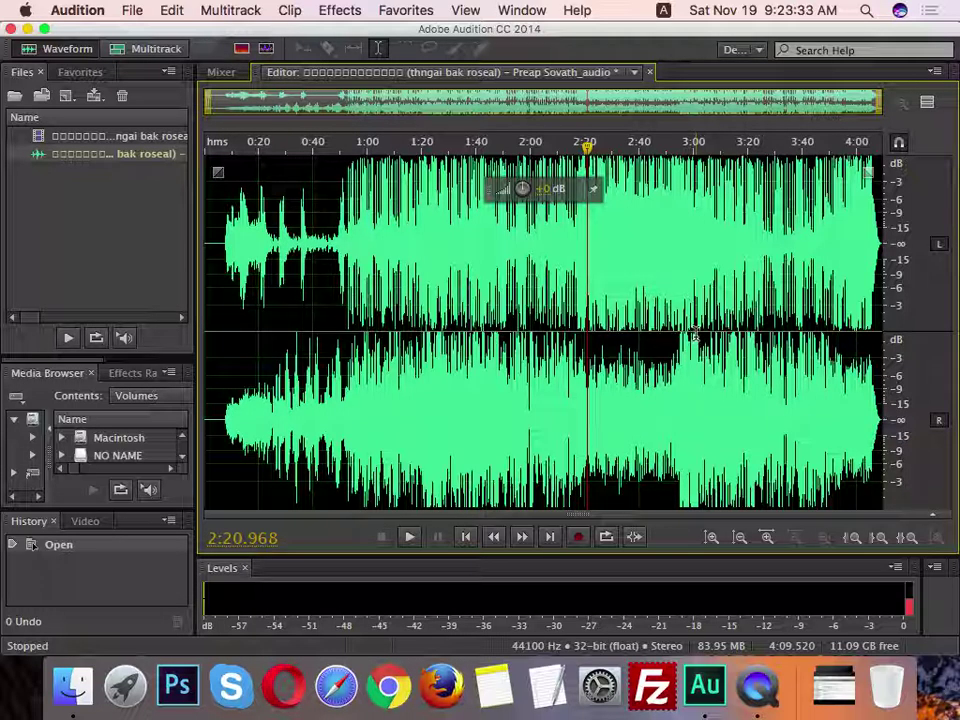
# Step: Enable only the right channel and delete all of its audio
pyautogui.hotkey('shift', 'Up')
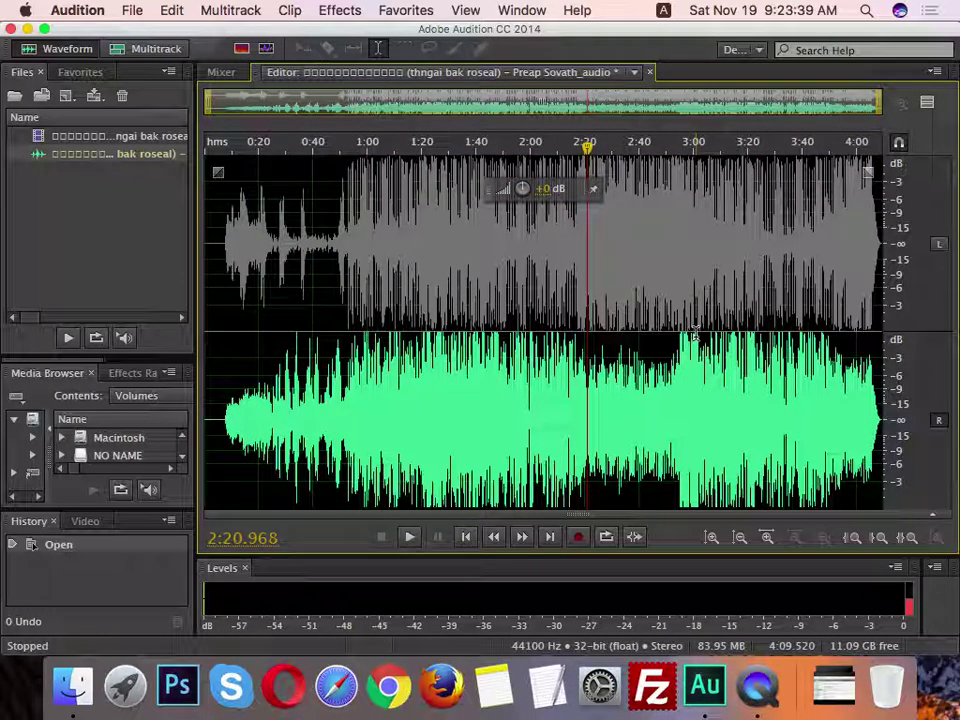
pyautogui.click(392, 397)
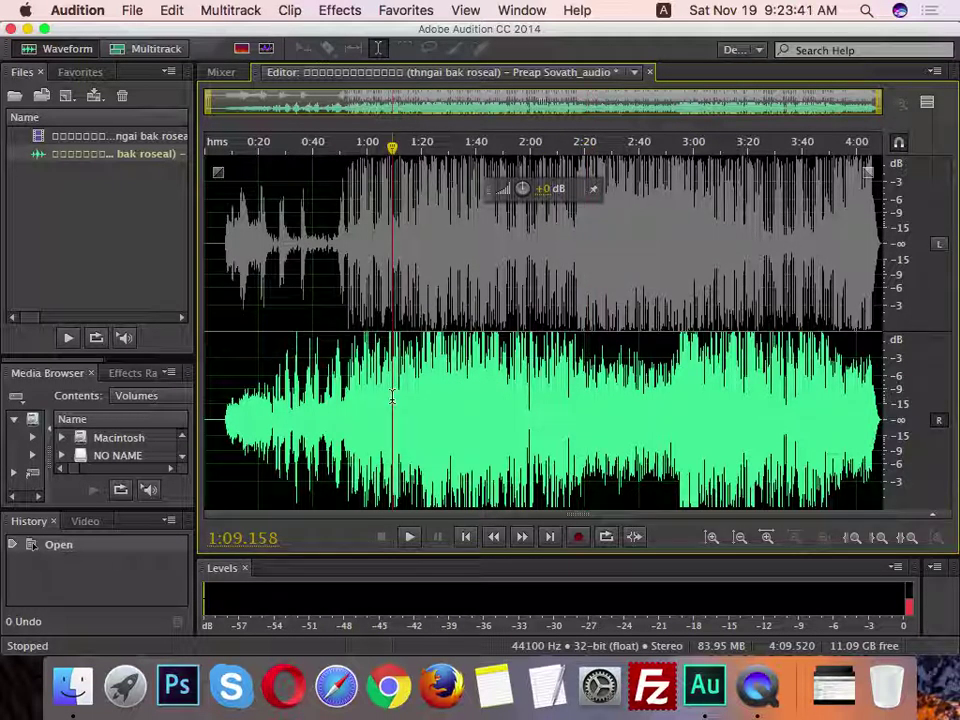
pyautogui.doubleClick(392, 397)
pyautogui.press('Delete')
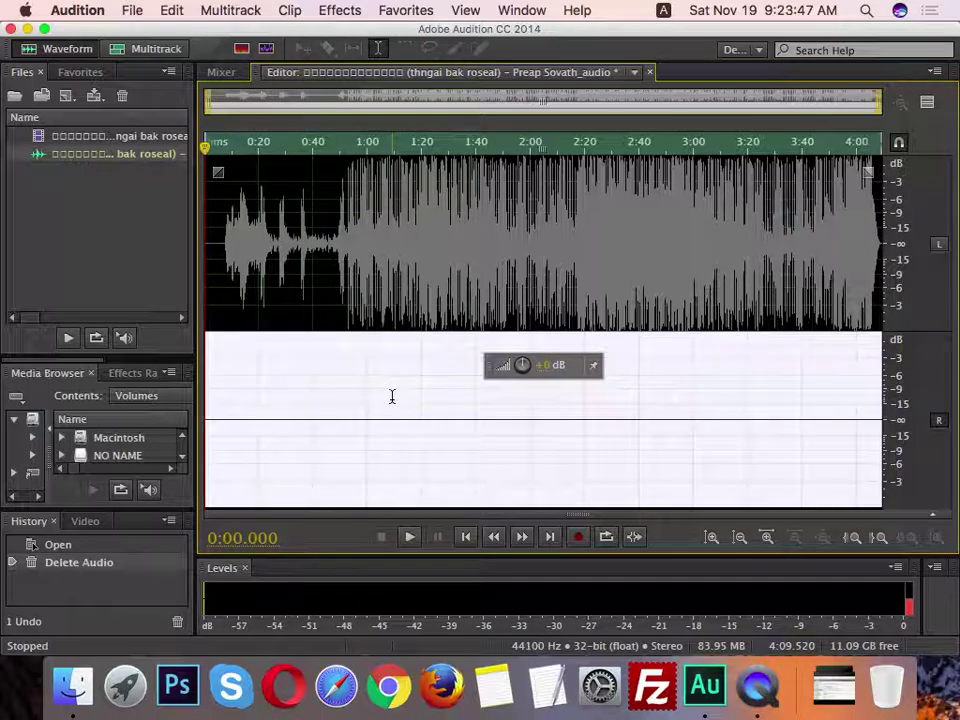
# Step: Enable both channels and play the song with its emptied right channel from about 2:03.7 to 2:07.6
pyautogui.click(415, 395)
pyautogui.press('super+a')
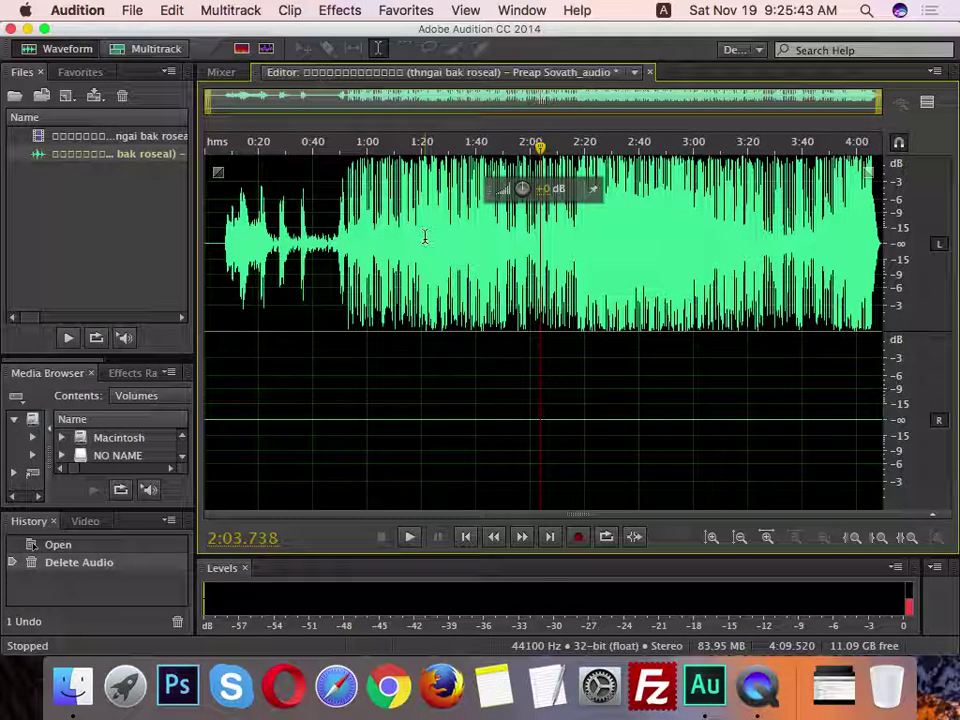
pyautogui.press('XF86AudioRaiseVolume')
pyautogui.press('space')
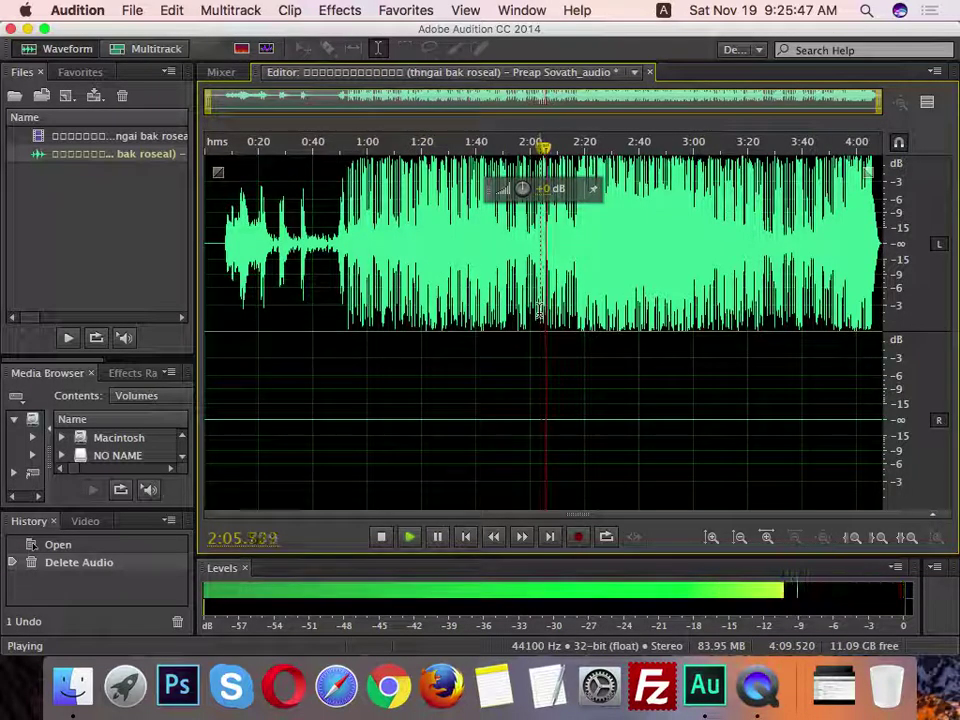
pyautogui.press('space')
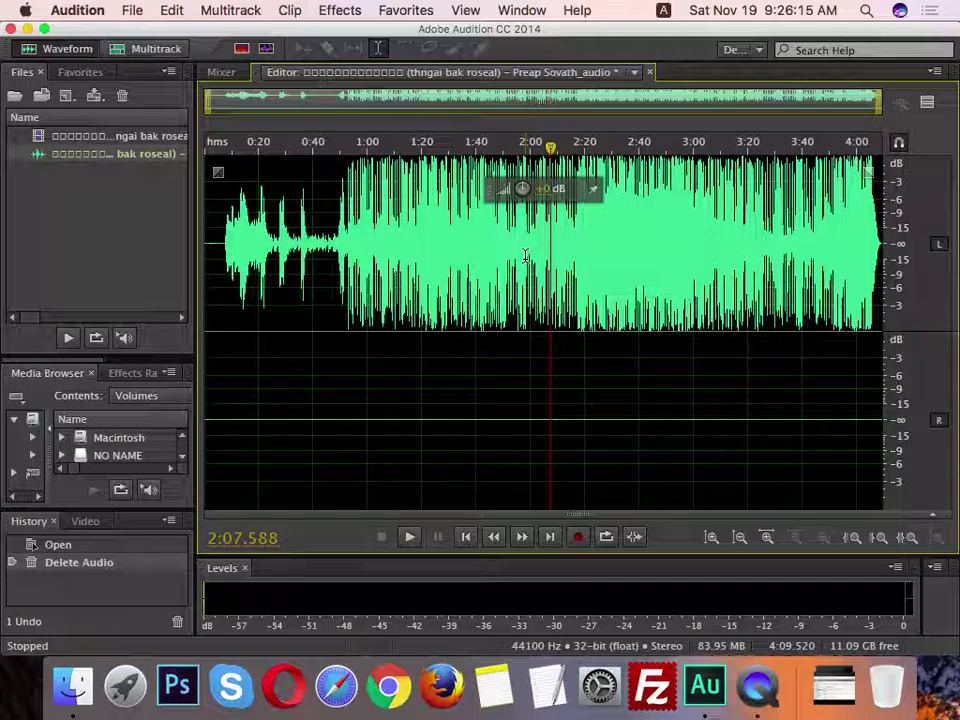
# Step: Copy the entire left channel and paste it into the right channel
pyautogui.press('super+a')
pyautogui.press('super+c')
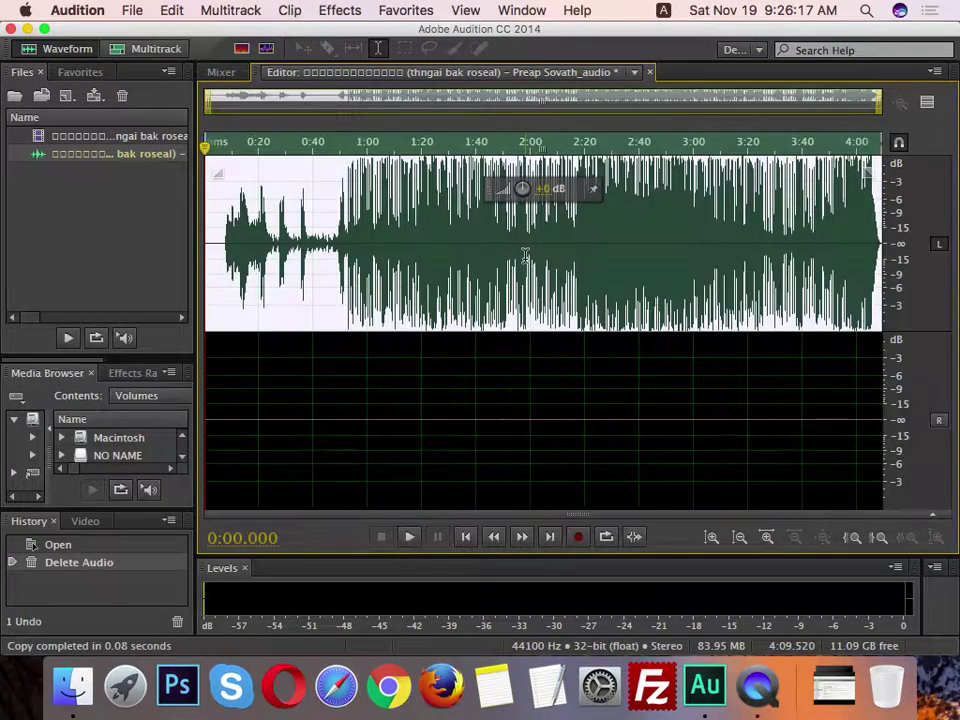
pyautogui.press('super+v')
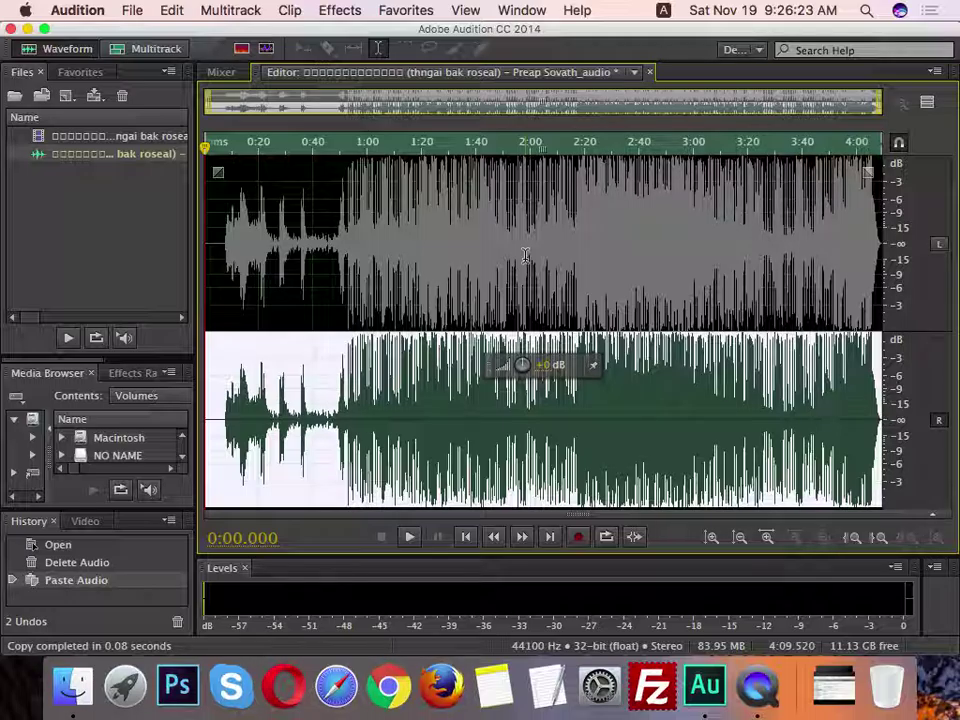
# Step: Enable both channels and compare their waveforms up close around 1:24.6
pyautogui.press('super+a')
pyautogui.click(434, 272)
pyautogui.scroll(1, 434, 272)
pyautogui.scroll(5, 434, 272)
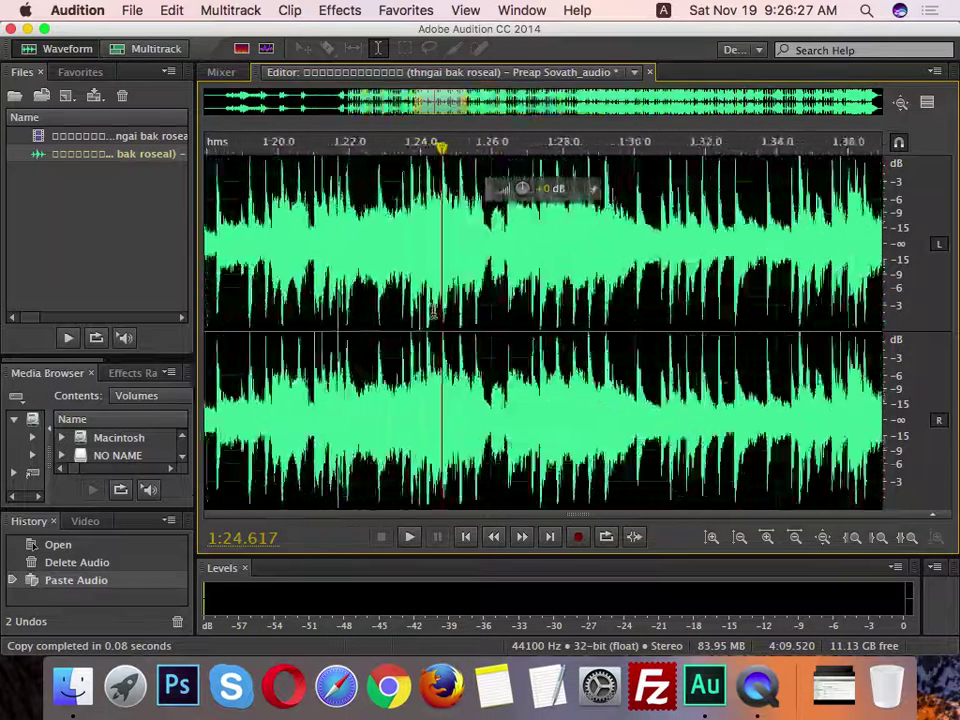
pyautogui.scroll(-6, 433, 317)
# Step: Play briefly near the song's beginning with both channels enabled, and place the playhead at about 0:07.4
pyautogui.click(311, 148)
pyautogui.click(313, 150)
pyautogui.click(230, 160)
pyautogui.press('space')
pyautogui.press('space')
pyautogui.click(223, 160)
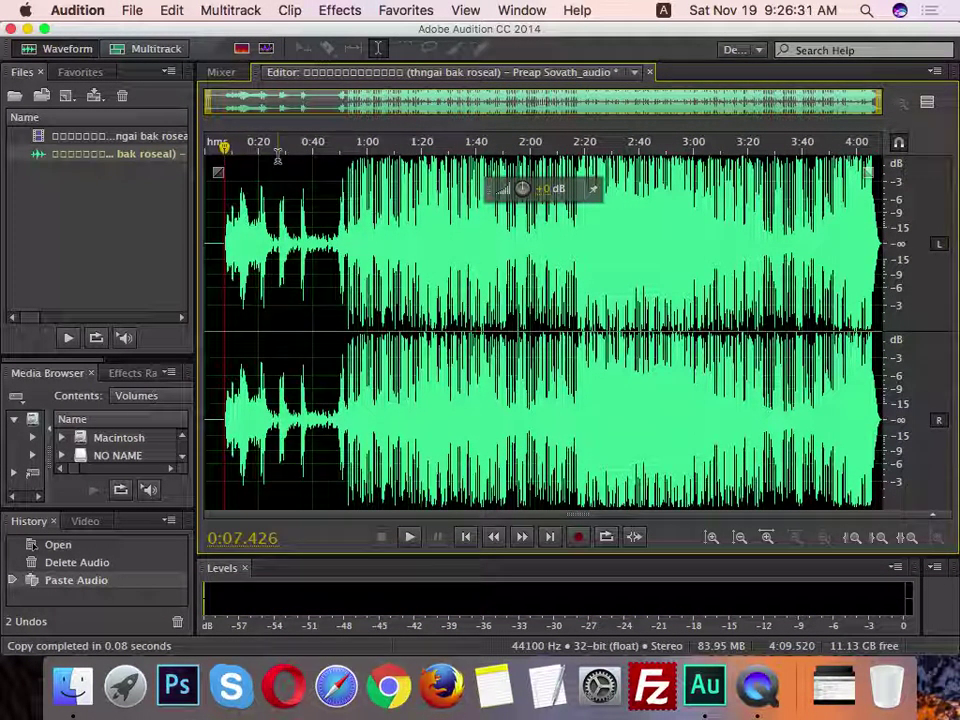
# Step: Play from about 0:07.4 while switching the enabled channels, finish with both enabled, and place the playhead at about 0:48.8
pyautogui.press('space')
pyautogui.press('Up')
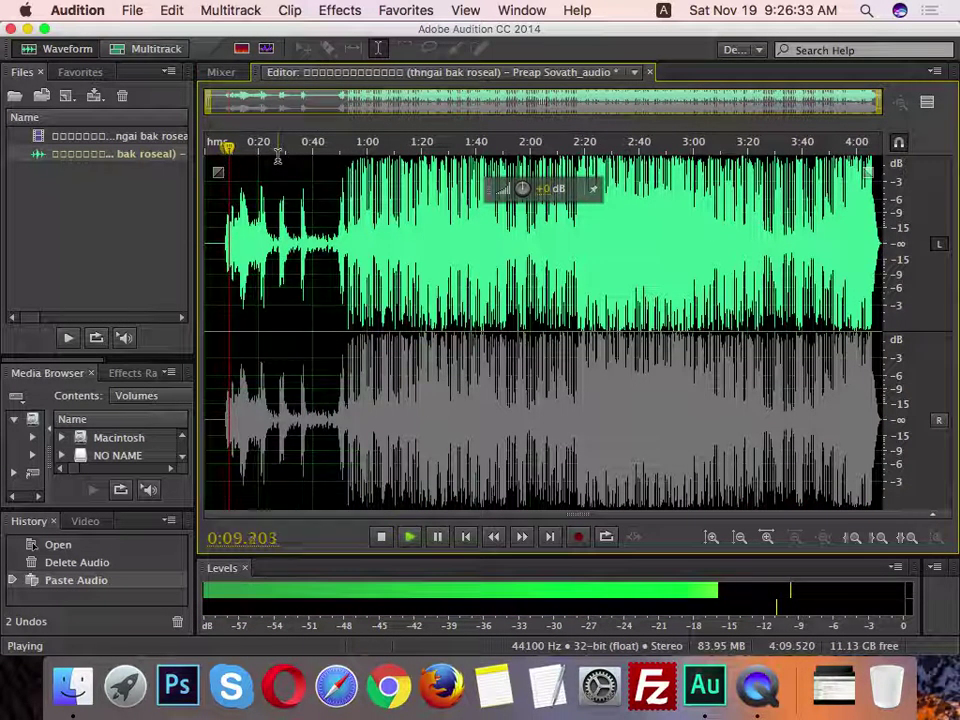
pyautogui.press('Down')
pyautogui.press('Up')
pyautogui.press('space')
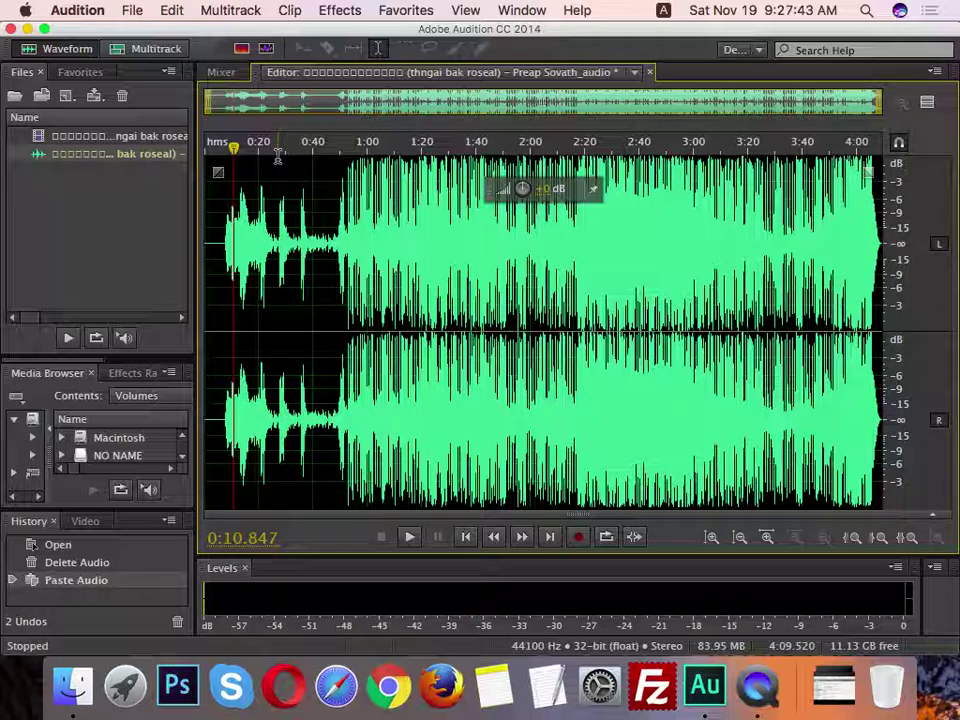
pyautogui.click(337, 240)
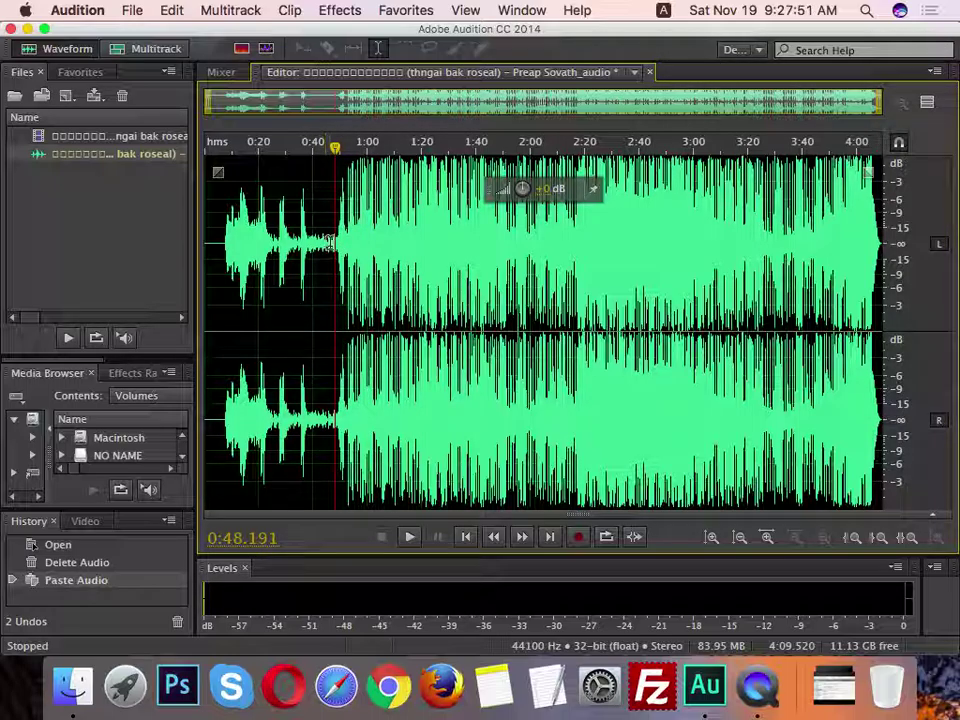
pyautogui.moveTo(334, 150); pyautogui.dragTo(338, 155)
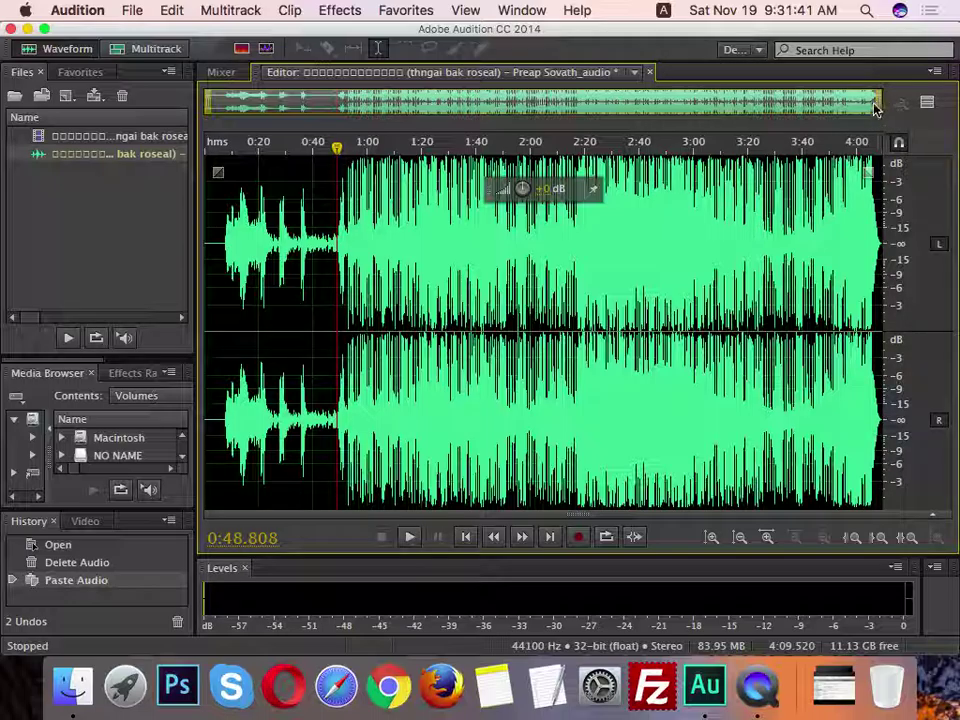
# Step: Play the song briefly from about 0:07 with both channels enabled
pyautogui.moveTo(882, 105); pyautogui.dragTo(465, 106)
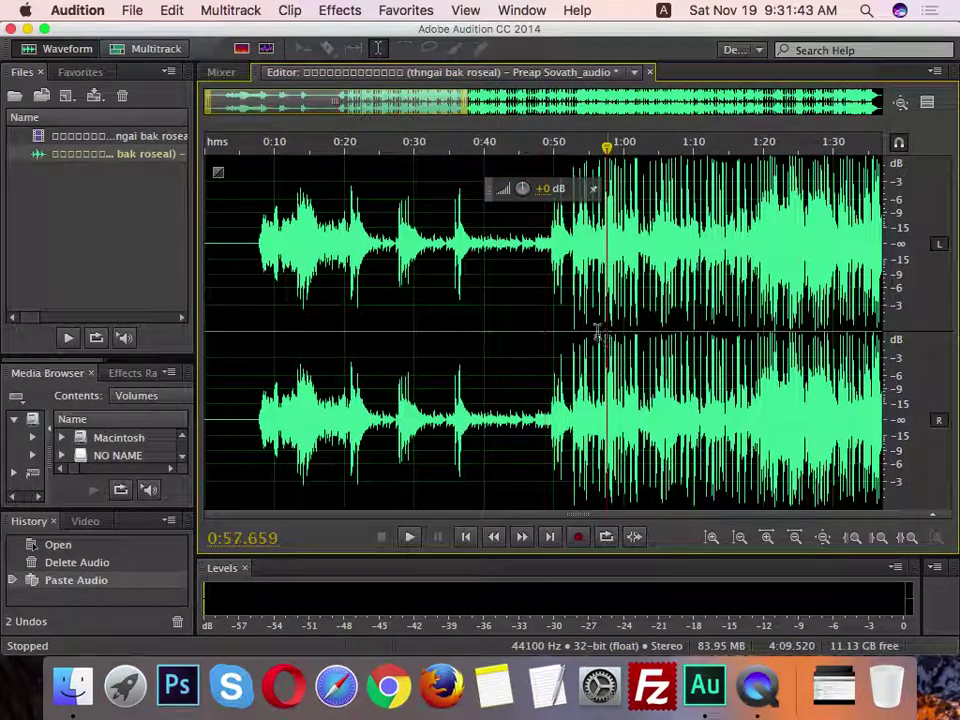
pyautogui.click(271, 210)
pyautogui.click(253, 203)
pyautogui.press('space')
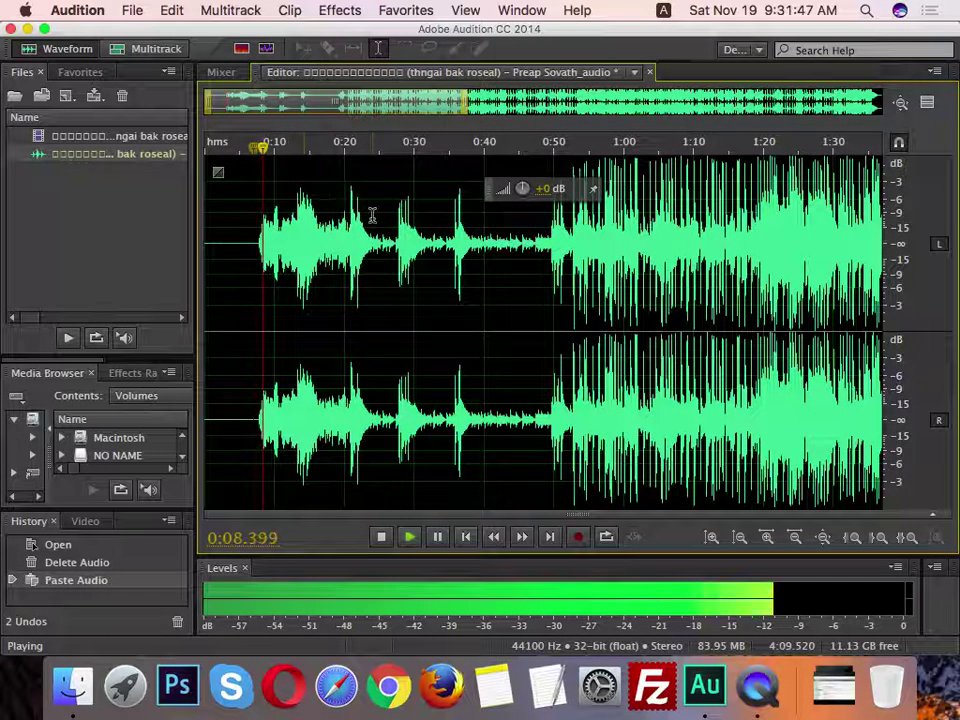
pyautogui.press('space')
pyautogui.scroll(-1, 495, 249)
pyautogui.click(495, 249)
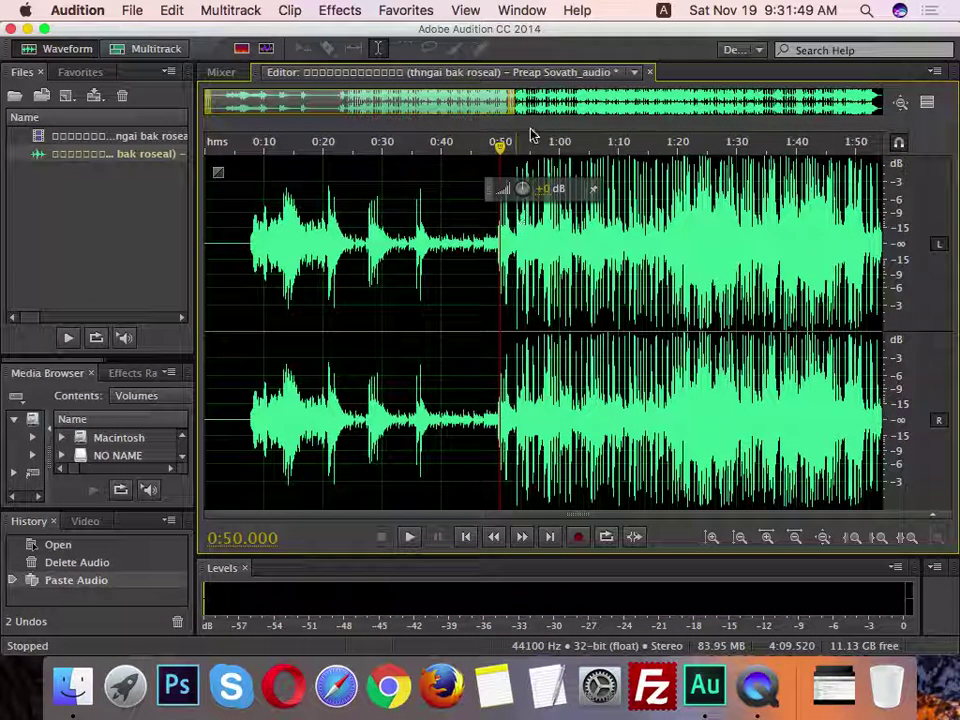
pyautogui.scroll(-2, 529, 135)
pyautogui.click(694, 316)
pyautogui.hotkey('ctrl', 'Up')
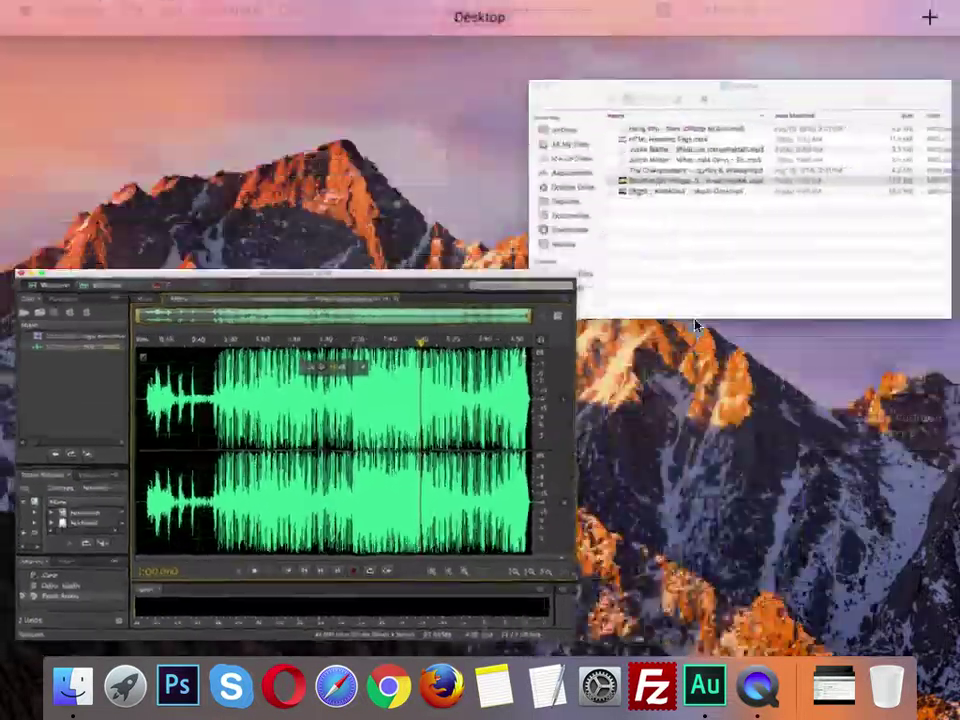
pyautogui.click(321, 396)
pyautogui.click(432, 318)
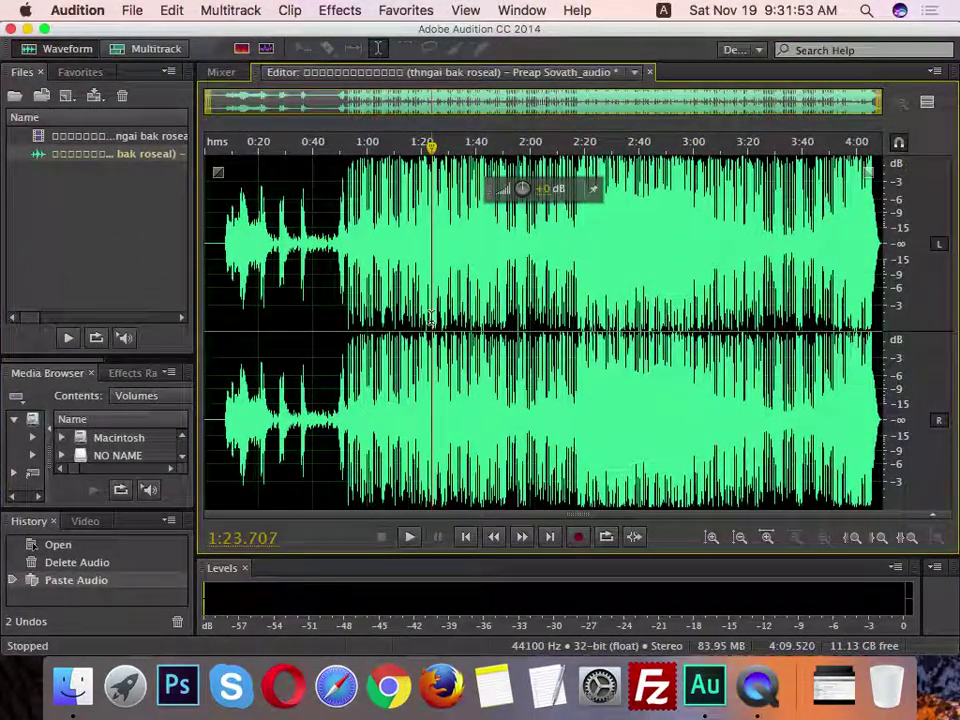
pyautogui.click(364, 303)
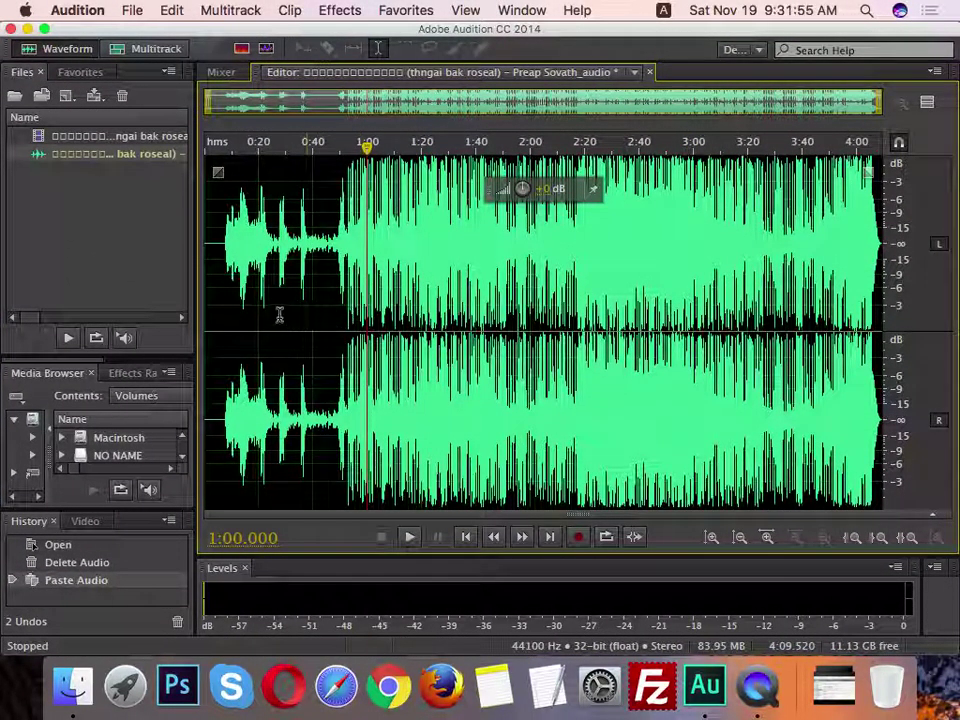
# Step: Delete the silent first 7.5 seconds or so from both channels and inspect the shortened waveform around 0:53.7
pyautogui.click(224, 274)
pyautogui.moveTo(224, 274); pyautogui.dragTo(142, 270)
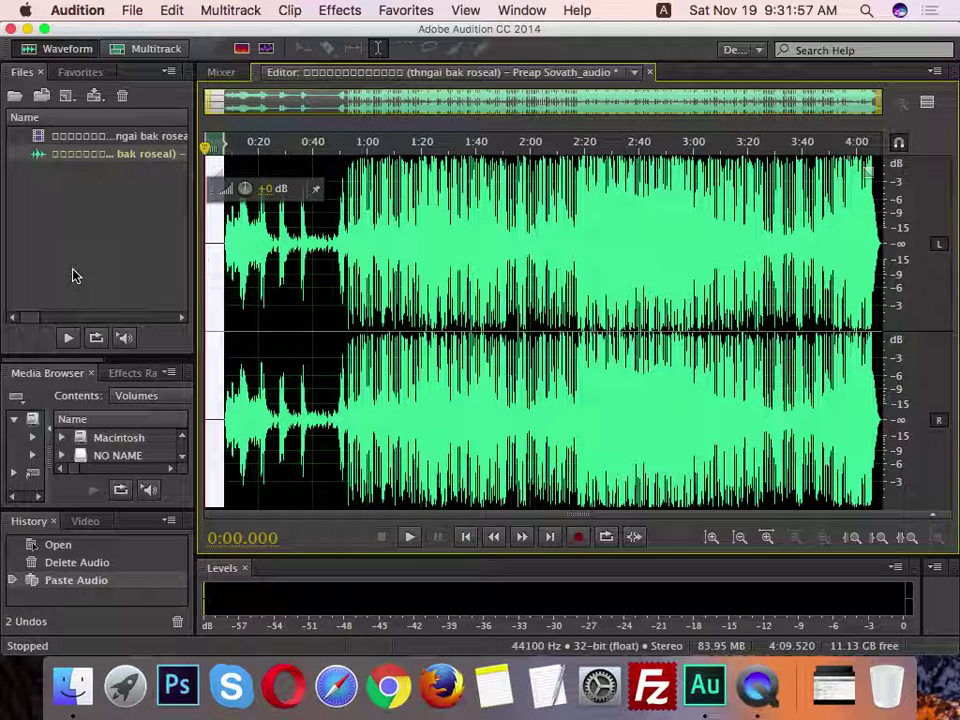
pyautogui.press('Delete')
pyautogui.click(355, 300)
pyautogui.scroll(2, 355, 300)
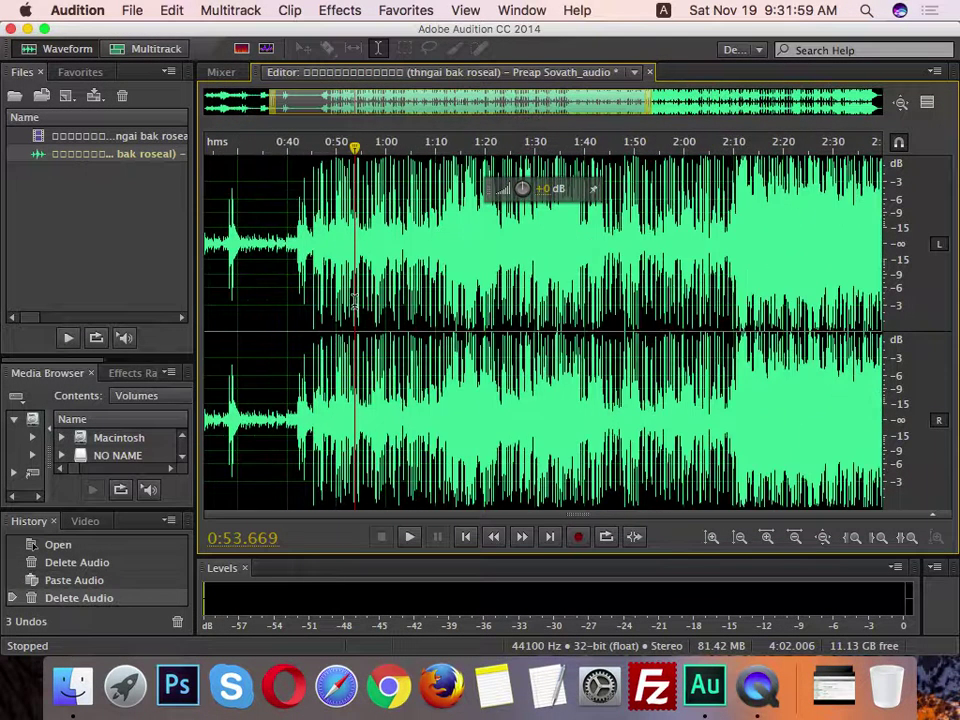
pyautogui.scroll(6, 364, 317)
pyautogui.scroll(-8, 371, 328)
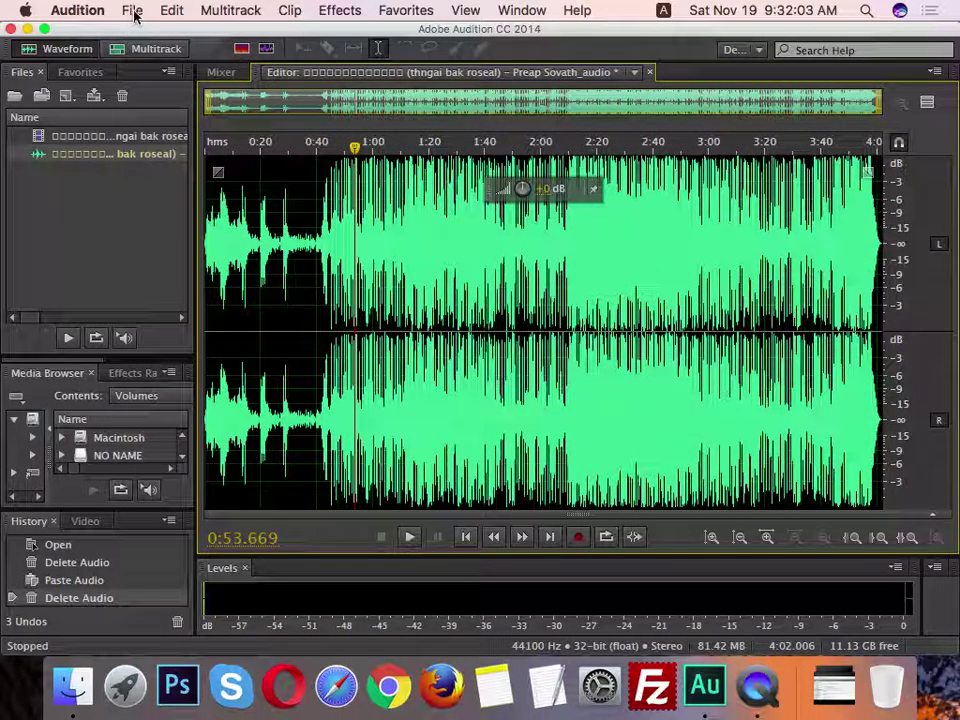
pyautogui.click(407, 293)
pyautogui.scroll(3, 407, 293)
pyautogui.scroll(-3, 407, 293)
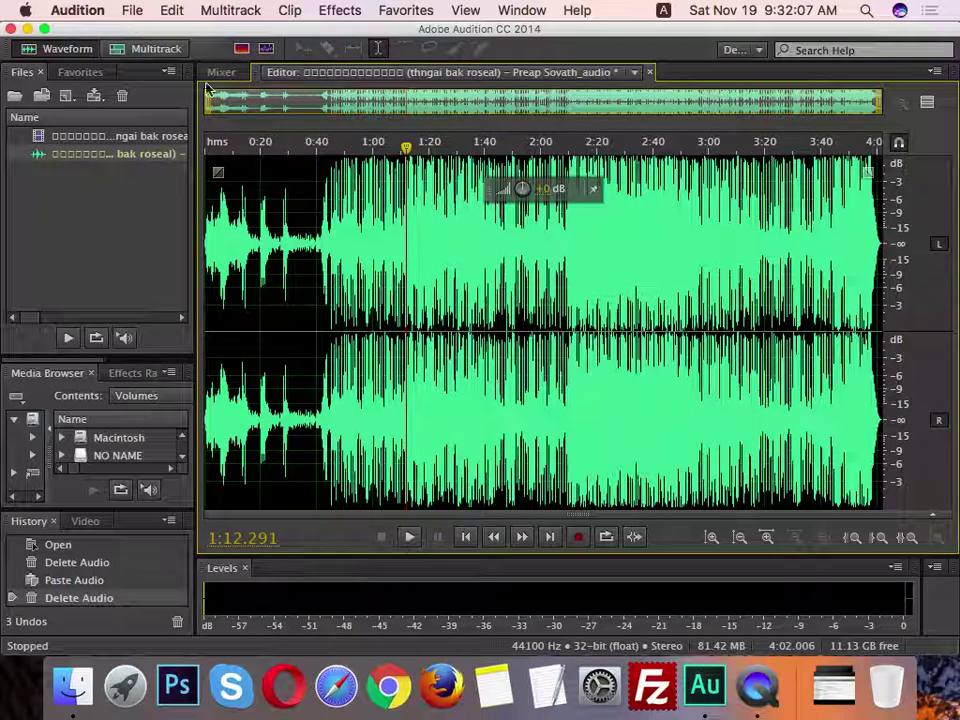
pyautogui.click(353, 328)
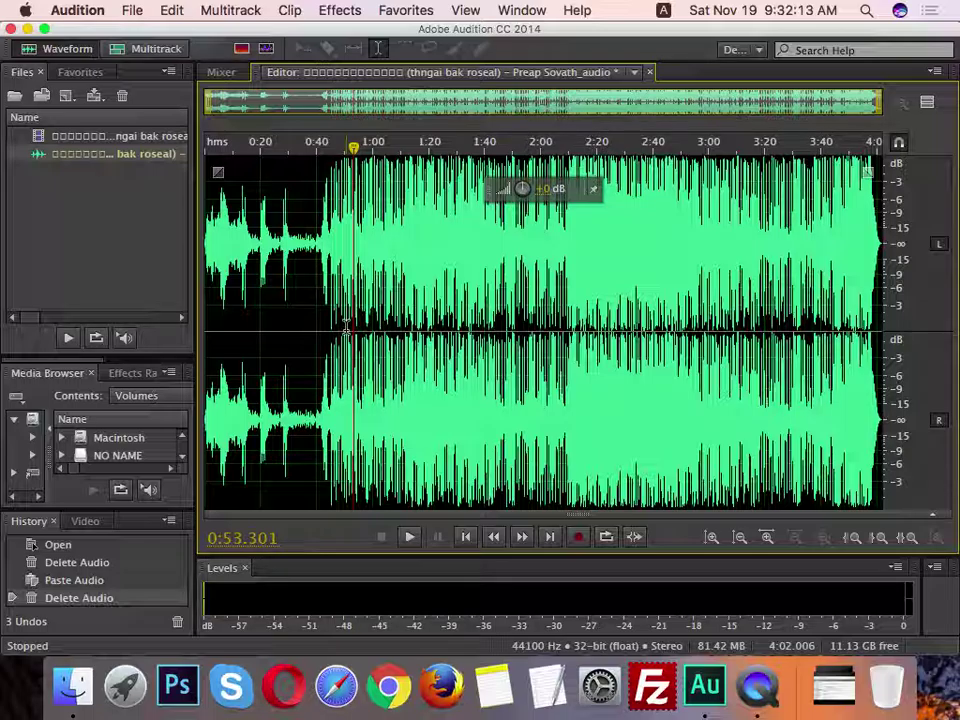
pyautogui.hotkey('ctrl', 'Up')
pyautogui.click(340, 432)
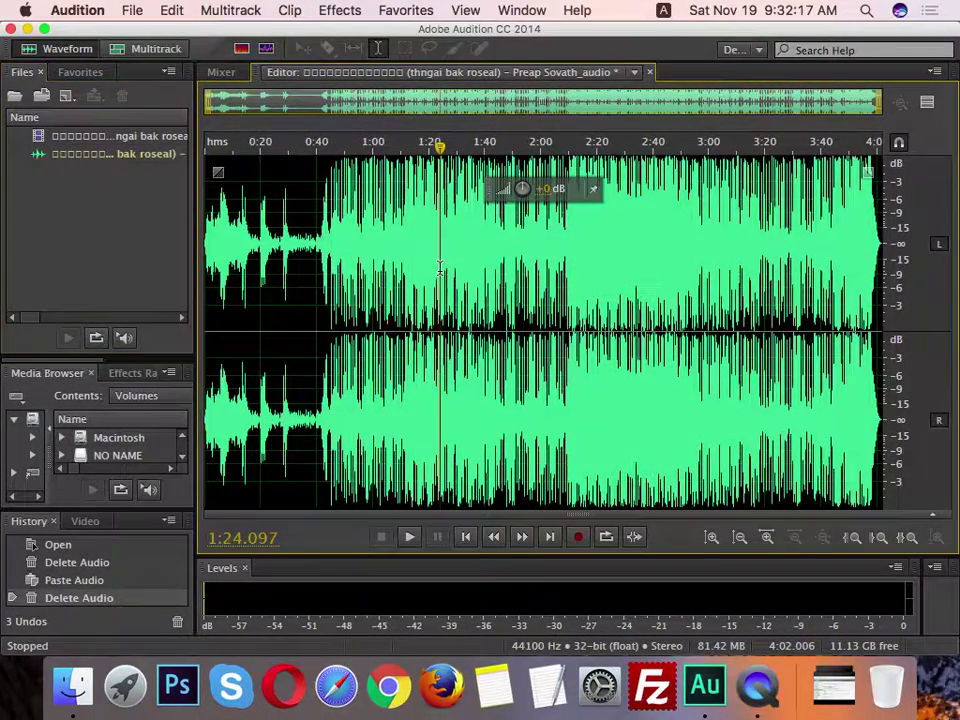
# Step: Undo the intro deletion, the paste into the right channel and the right channel's deletion to restore the originally opened audio
pyautogui.press('super+z')
pyautogui.press('super+z')
pyautogui.press('super+z')
pyautogui.click(429, 285)
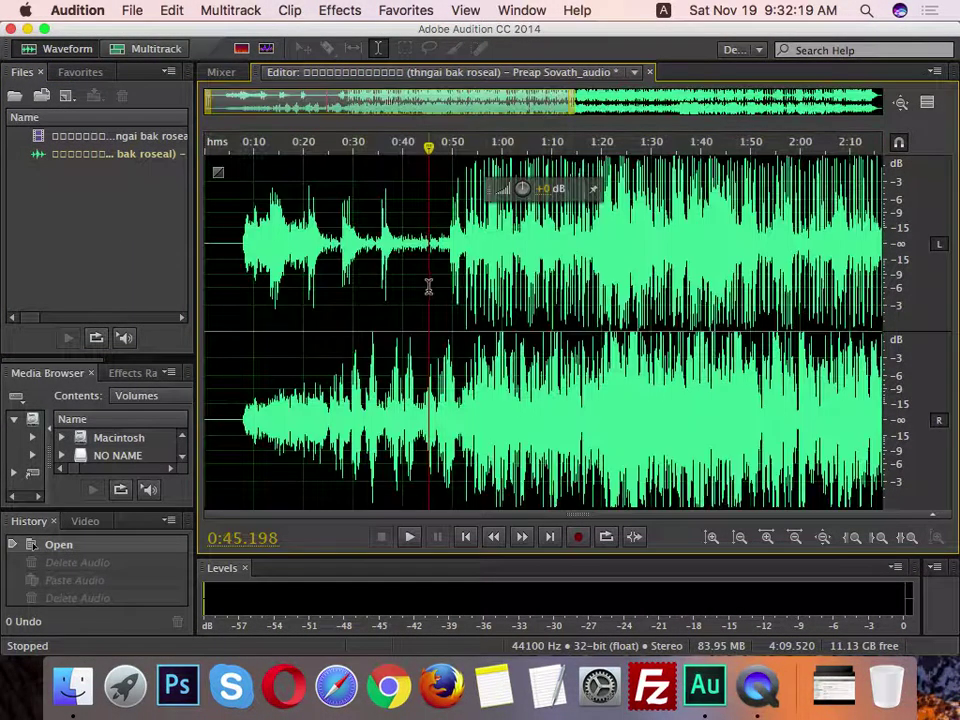
# Step: Delete about the first 5.6 seconds of silence from both channels, and place the playhead at about 1:16.5
pyautogui.scroll(-5, 428, 105)
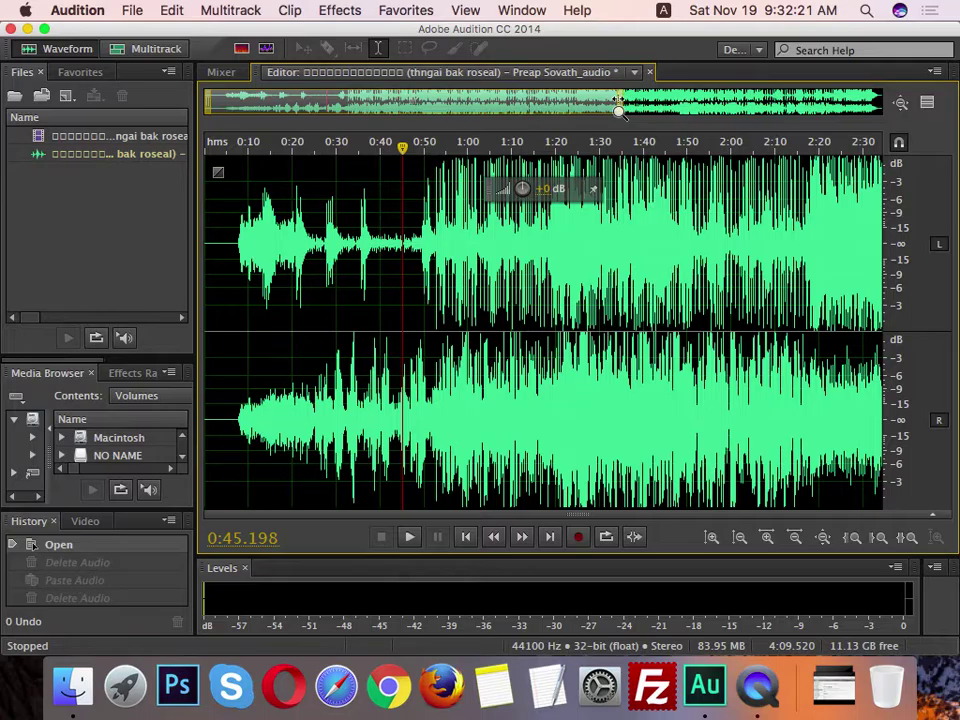
pyautogui.moveTo(216, 234); pyautogui.dragTo(206, 236)
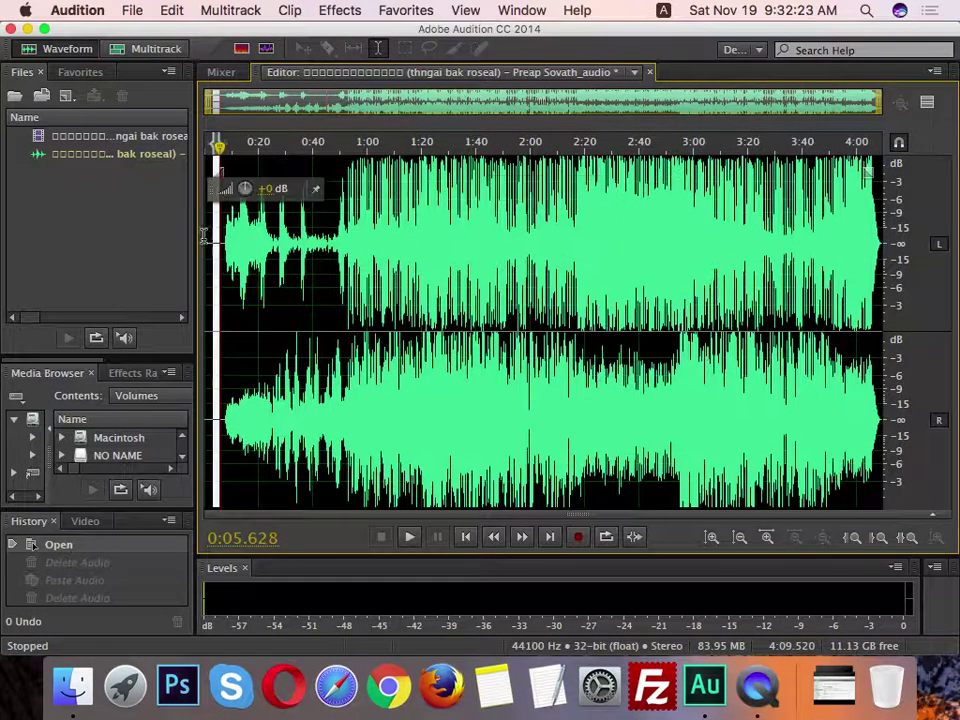
pyautogui.press('Delete')
pyautogui.click(361, 328)
pyautogui.scroll(2, 361, 328)
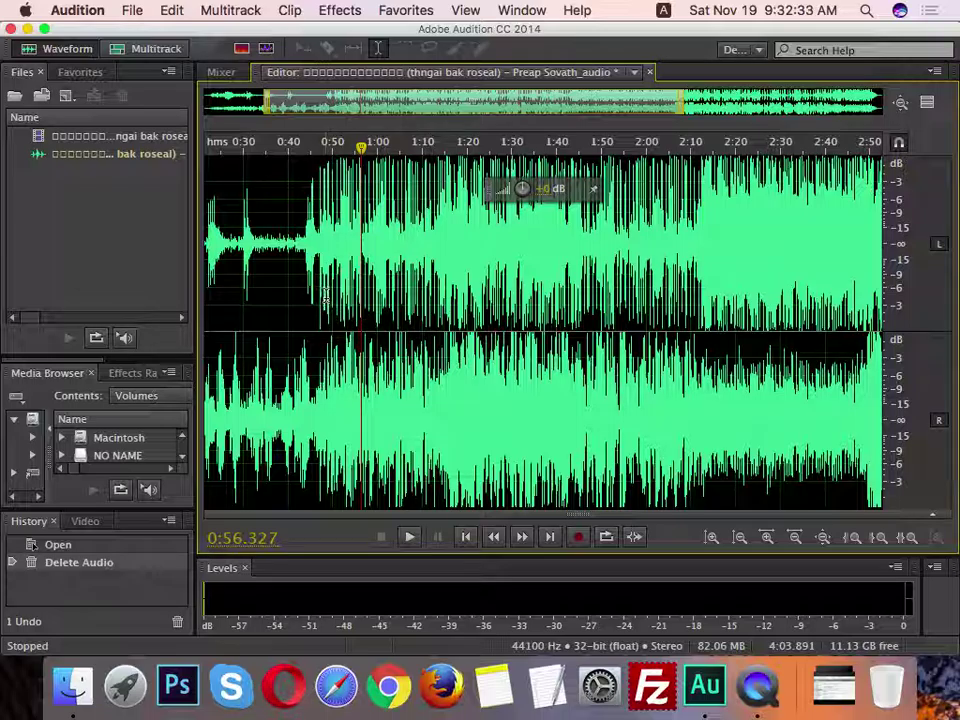
pyautogui.click(452, 230)
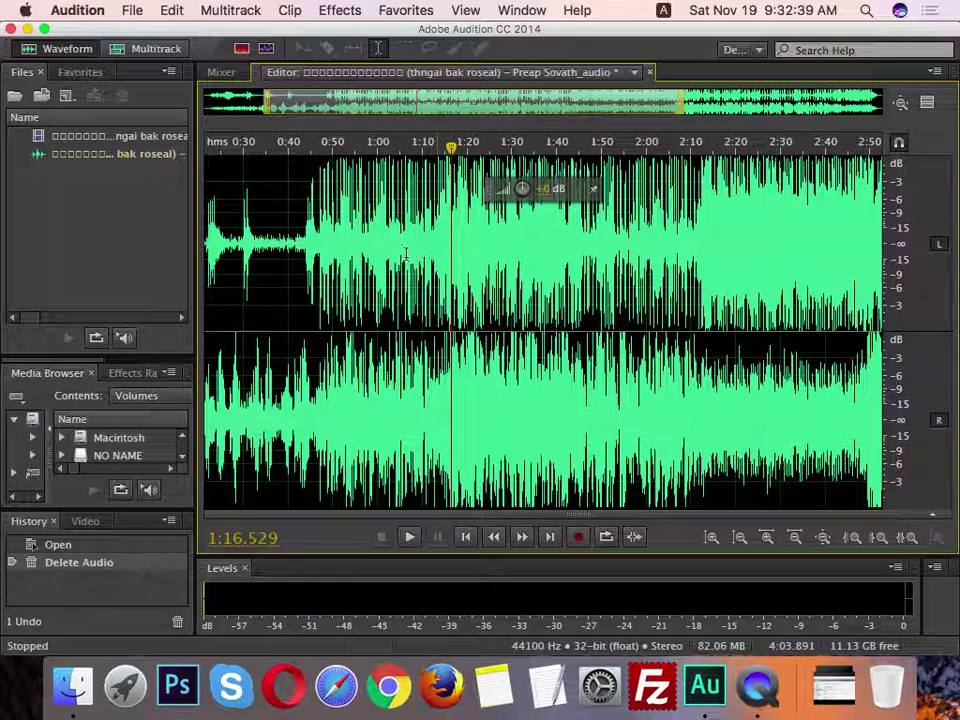
# Step: Copy the entire right channel and paste it over the entire left channel
pyautogui.press('super+a')
pyautogui.press('super+c')
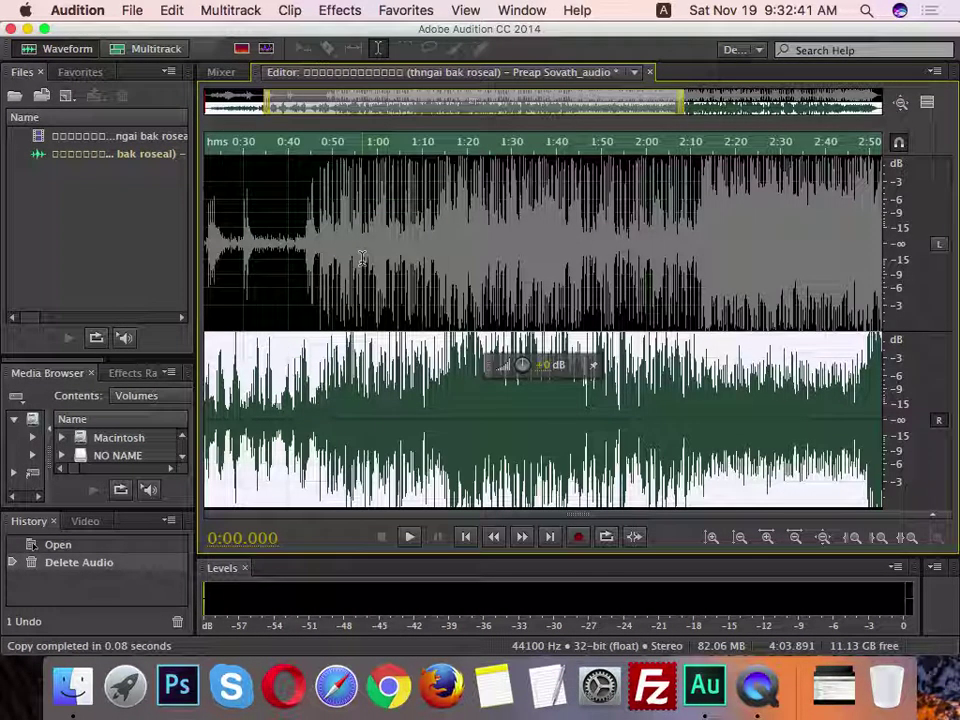
pyautogui.click(353, 238)
pyautogui.press('Up')
pyautogui.press('super+a')
pyautogui.press('super+v')
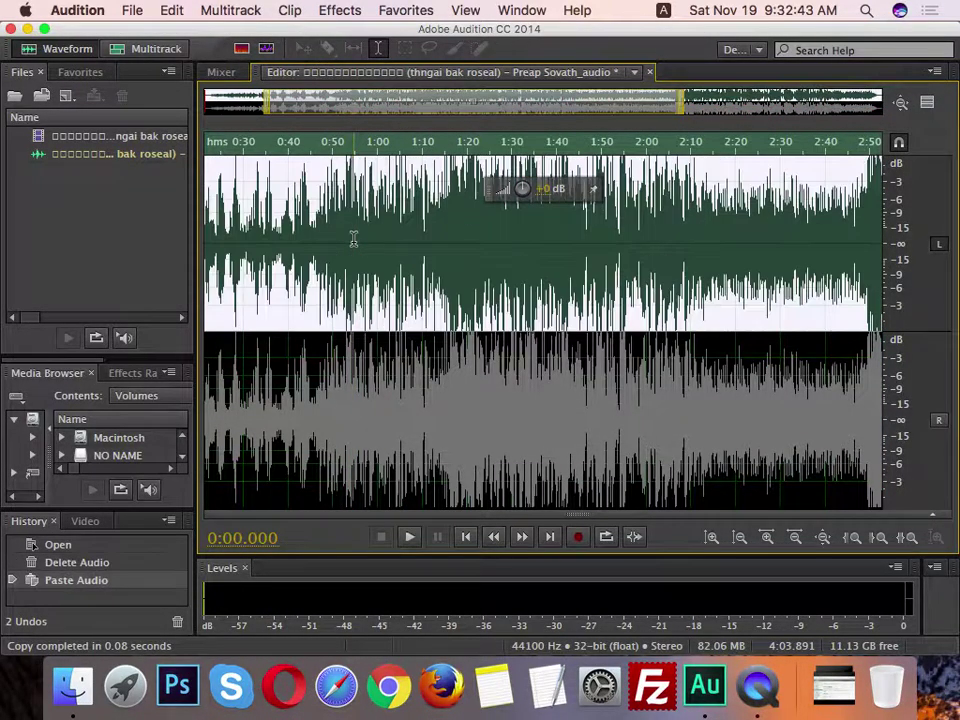
# Step: Play both channels from about 0:58 to check the pasted audio, and undo the paste into the left channel
pyautogui.click(369, 298)
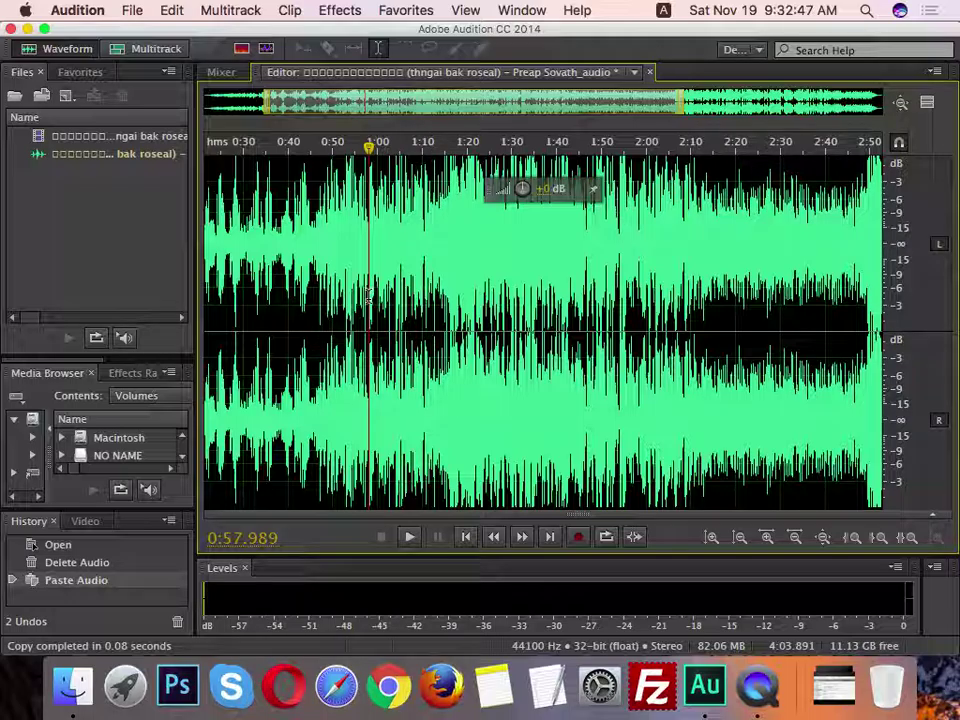
pyautogui.press('space')
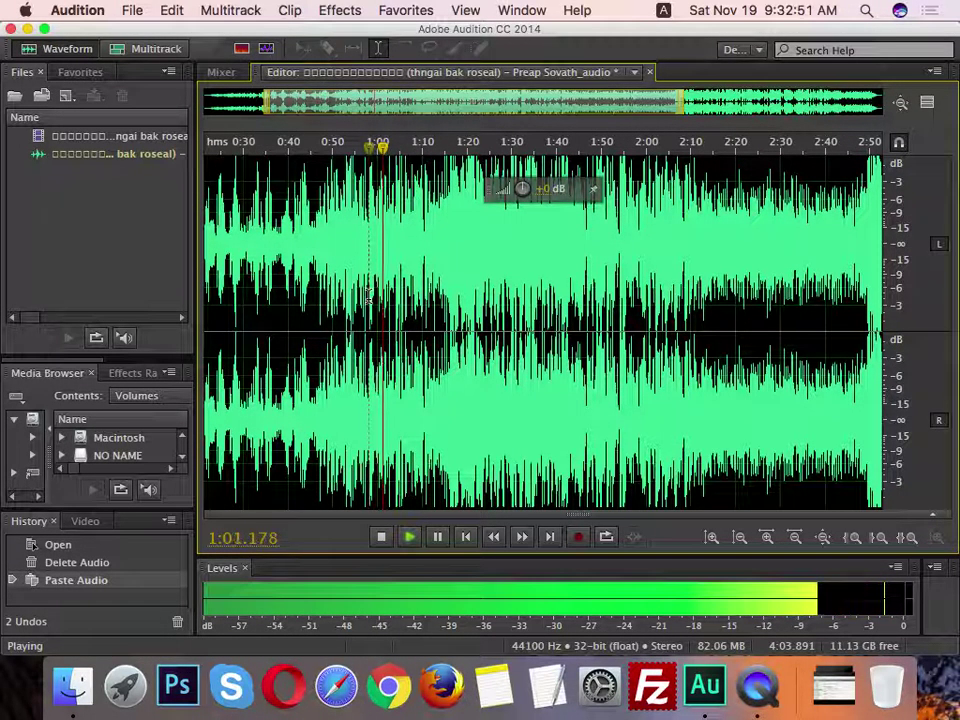
pyautogui.press('space')
pyautogui.press('super+z')
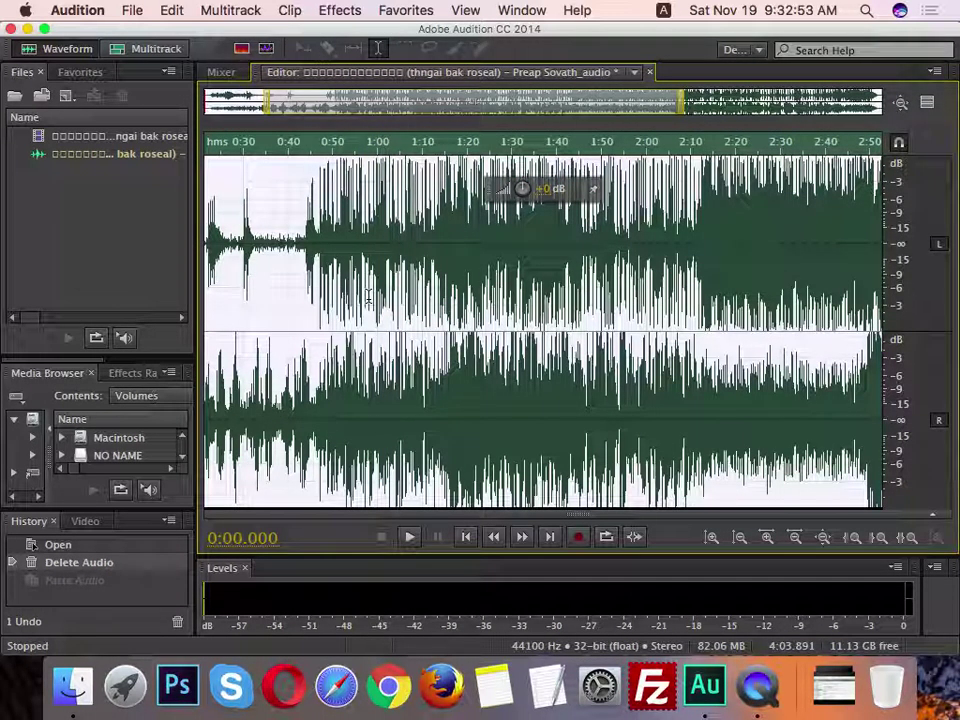
pyautogui.doubleClick(365, 296)
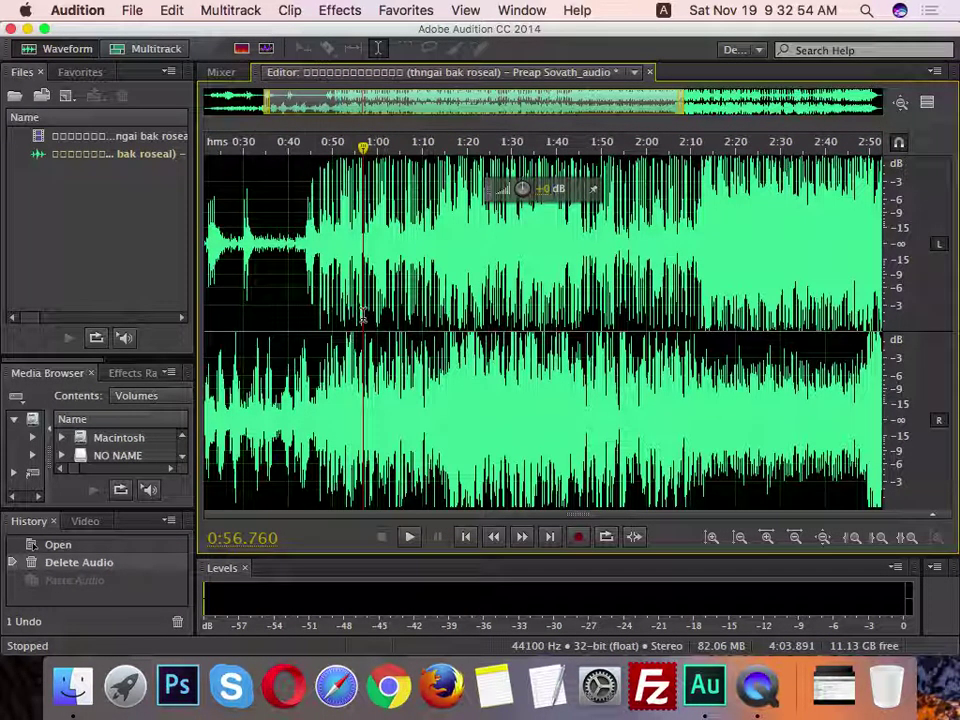
# Step: Convert the song's sample type to mono at 44100 Hz with a bit depth of 32 bits
pyautogui.click(172, 10)
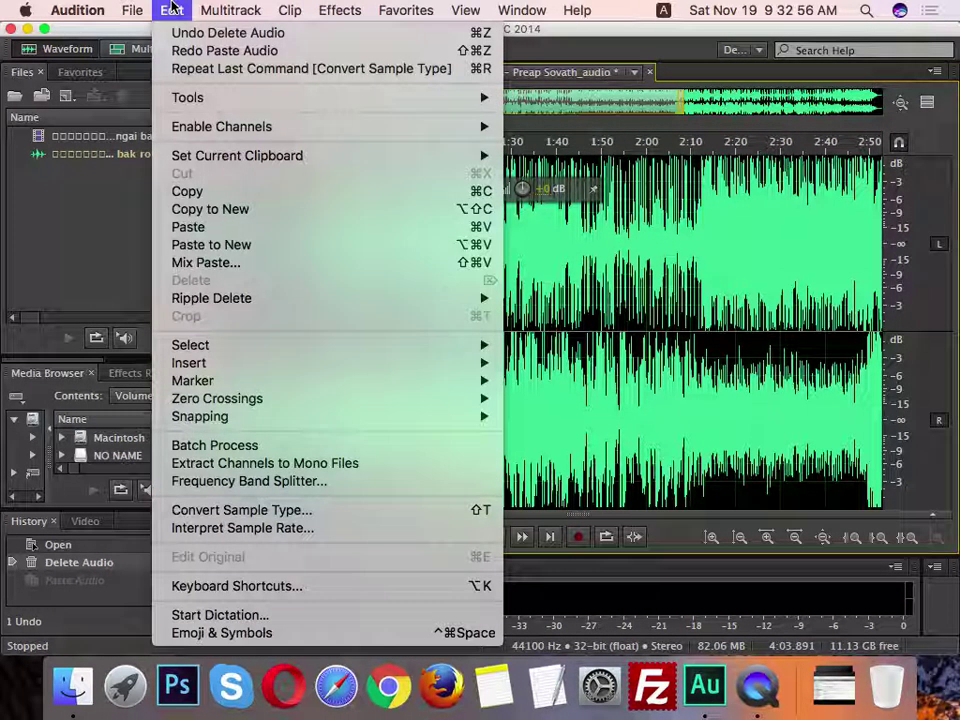
pyautogui.click(245, 512)
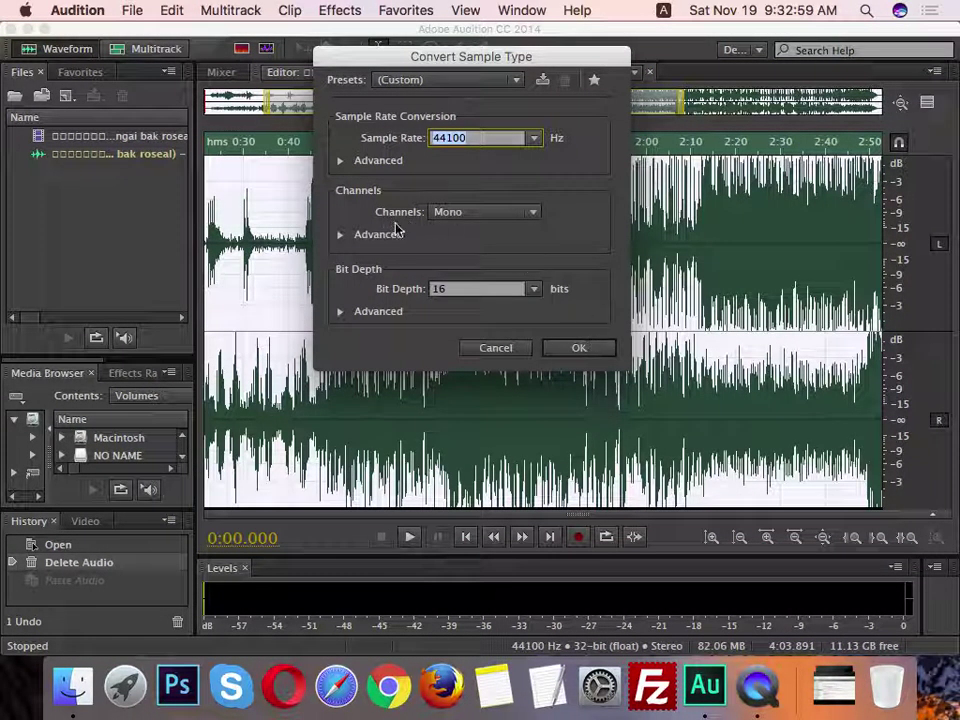
pyautogui.click(533, 289)
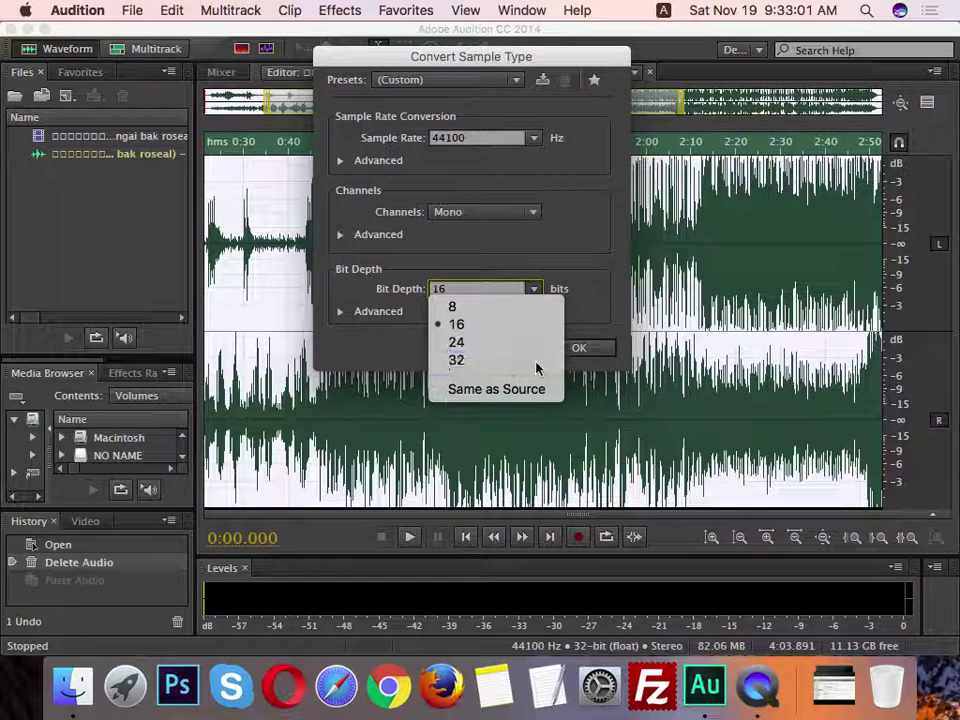
pyautogui.click(527, 361)
pyautogui.click(580, 348)
pyautogui.doubleClick(415, 300)
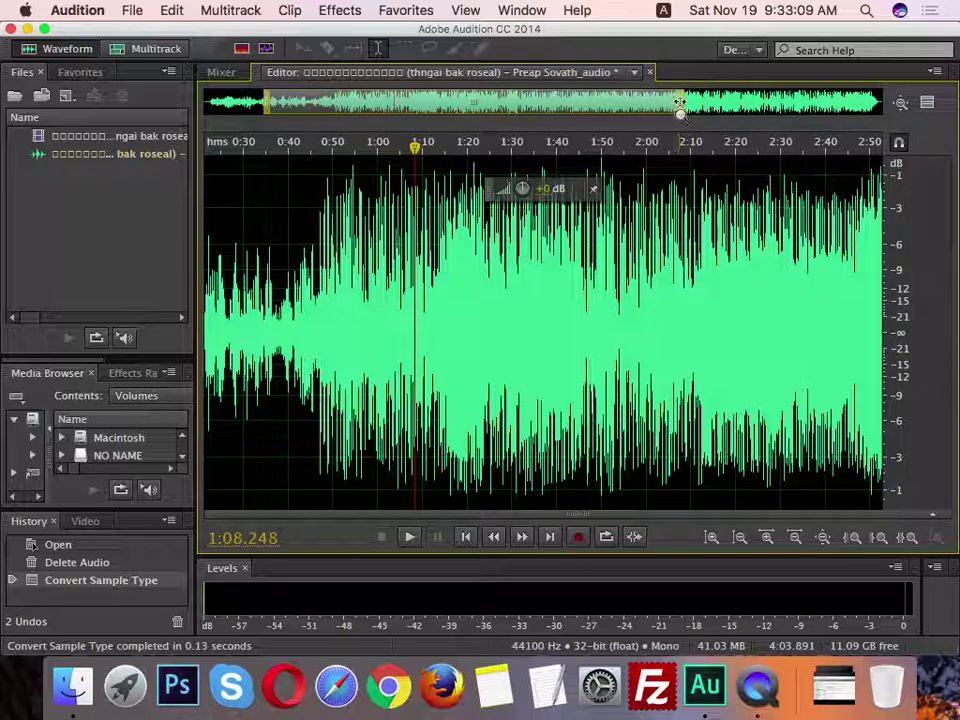
# Step: Show the entire mono waveform and place the playhead at about 0:31.8
pyautogui.moveTo(681, 101); pyautogui.dragTo(880, 105)
pyautogui.moveTo(265, 101); pyautogui.dragTo(205, 101)
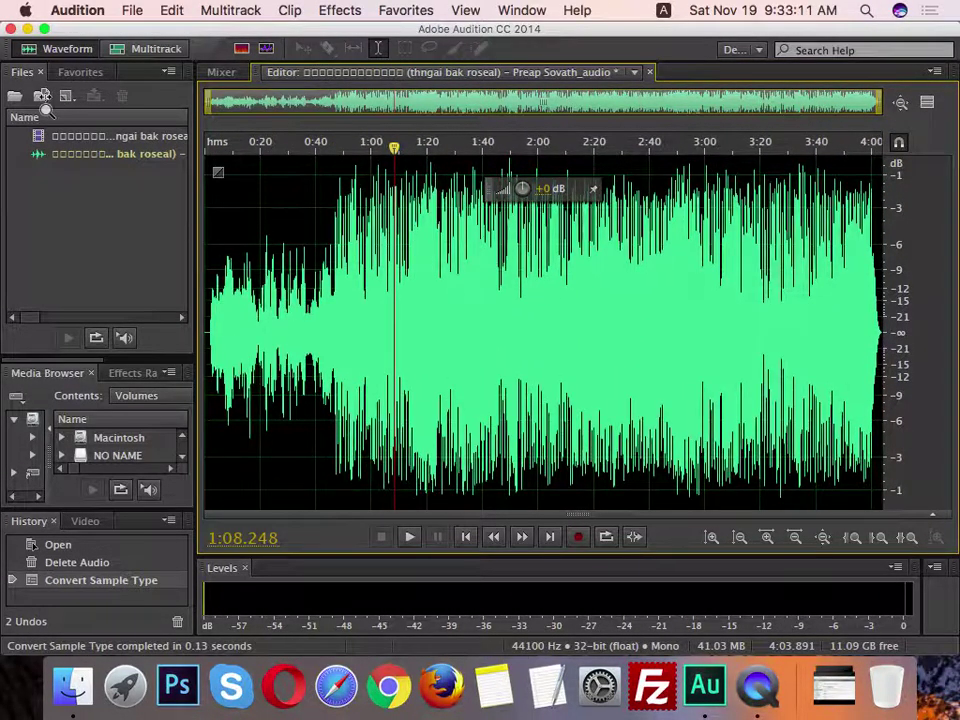
pyautogui.click(466, 340)
pyautogui.click(293, 340)
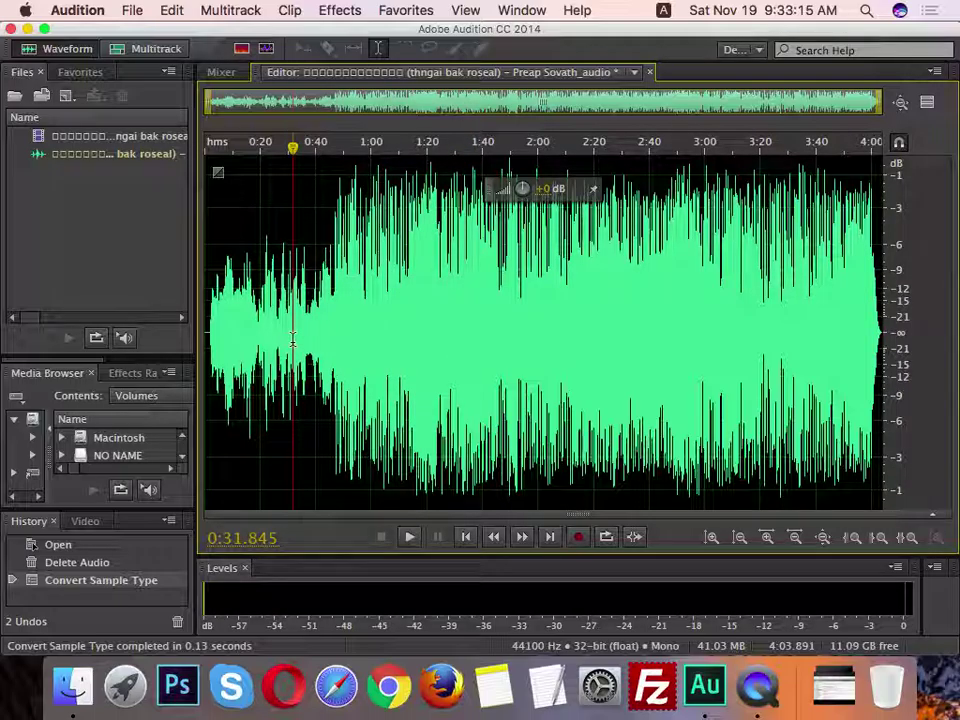
# Step: Review the channel options for converting the song's sample type, and leave without converting
pyautogui.click(171, 10)
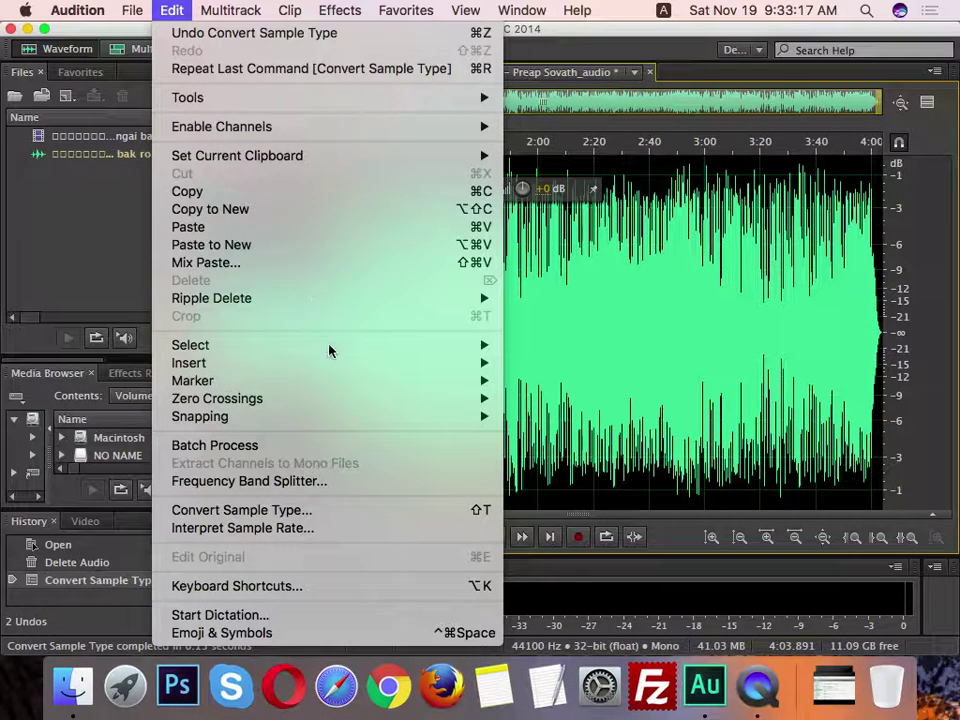
pyautogui.click(266, 512)
pyautogui.click(500, 212)
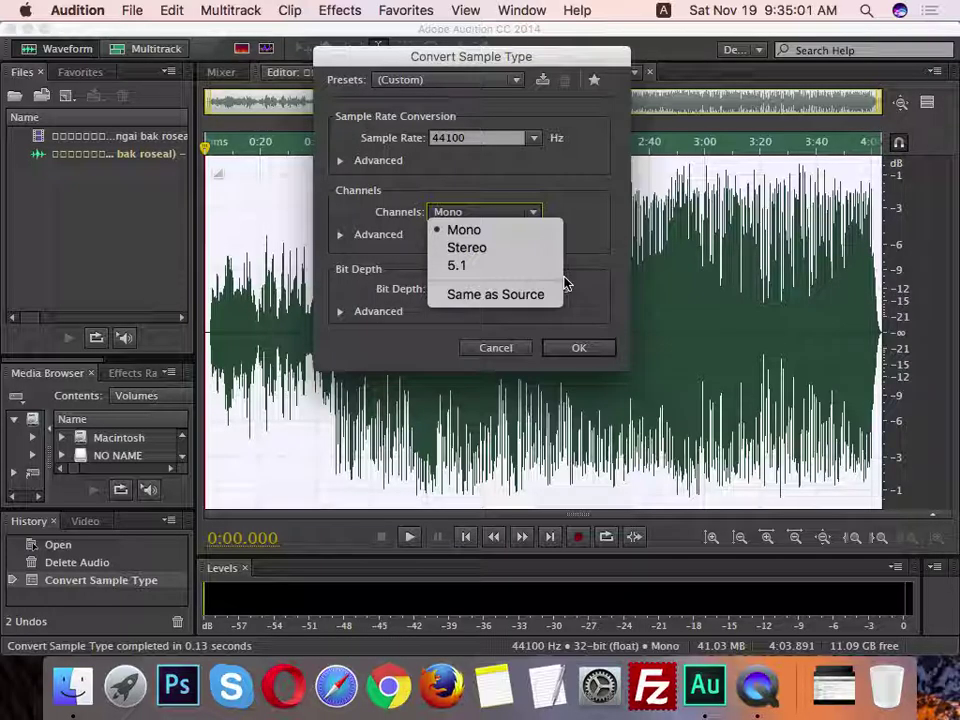
pyautogui.click(604, 240)
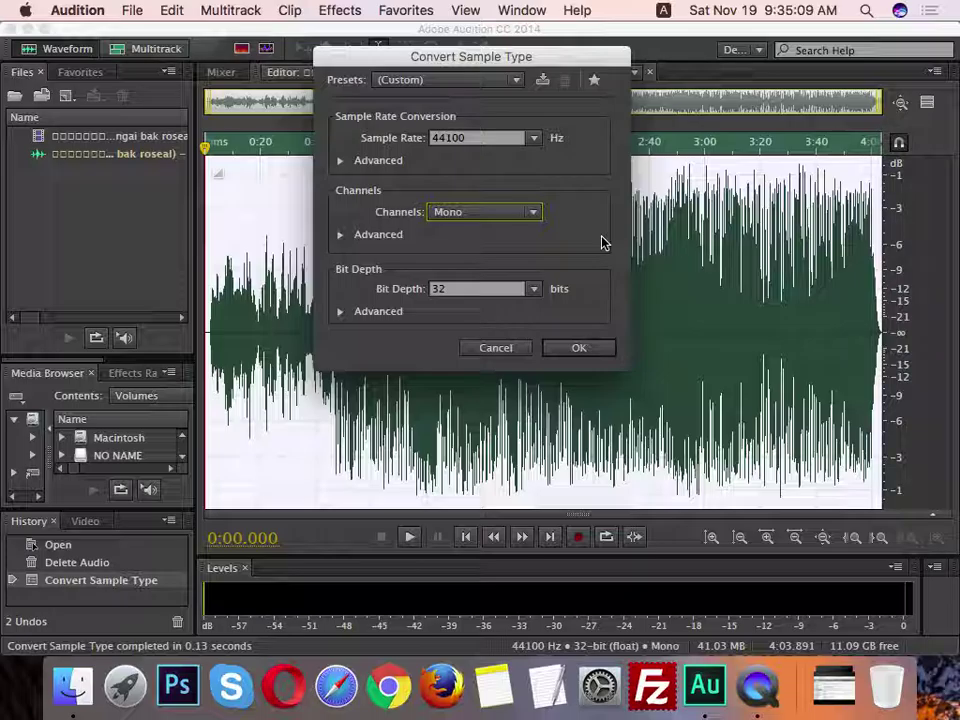
pyautogui.click(522, 347)
# Step: Undo the mono conversion to compare it with the stereo waveform, redo it, and place the playhead at about 2:02.8
pyautogui.click(519, 383)
pyautogui.press('super+z')
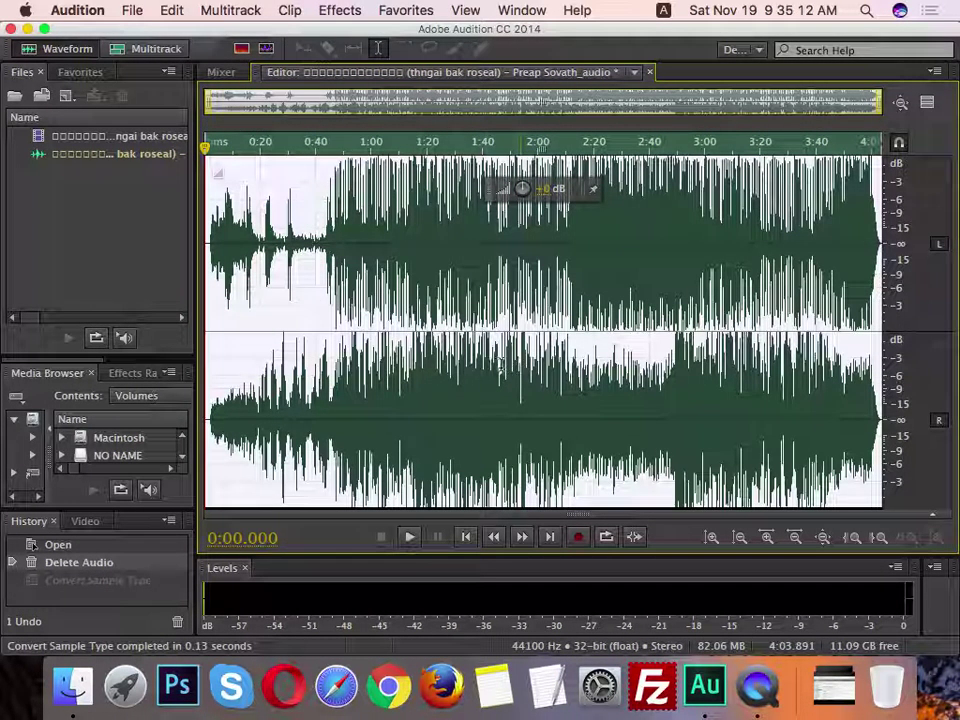
pyautogui.click(577, 320)
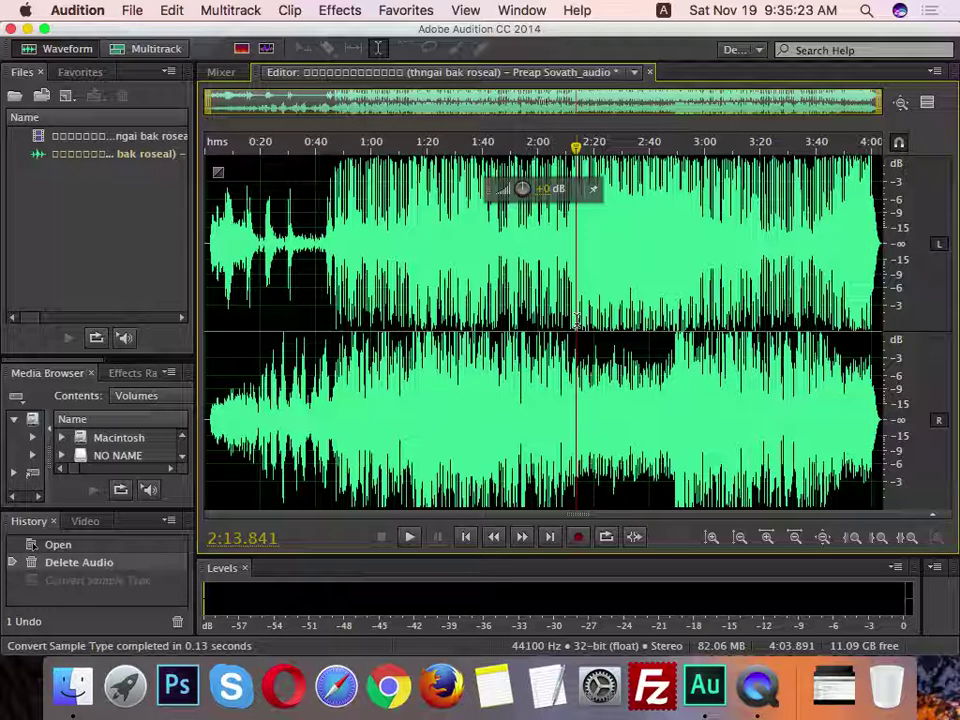
pyautogui.press('super+shift+z')
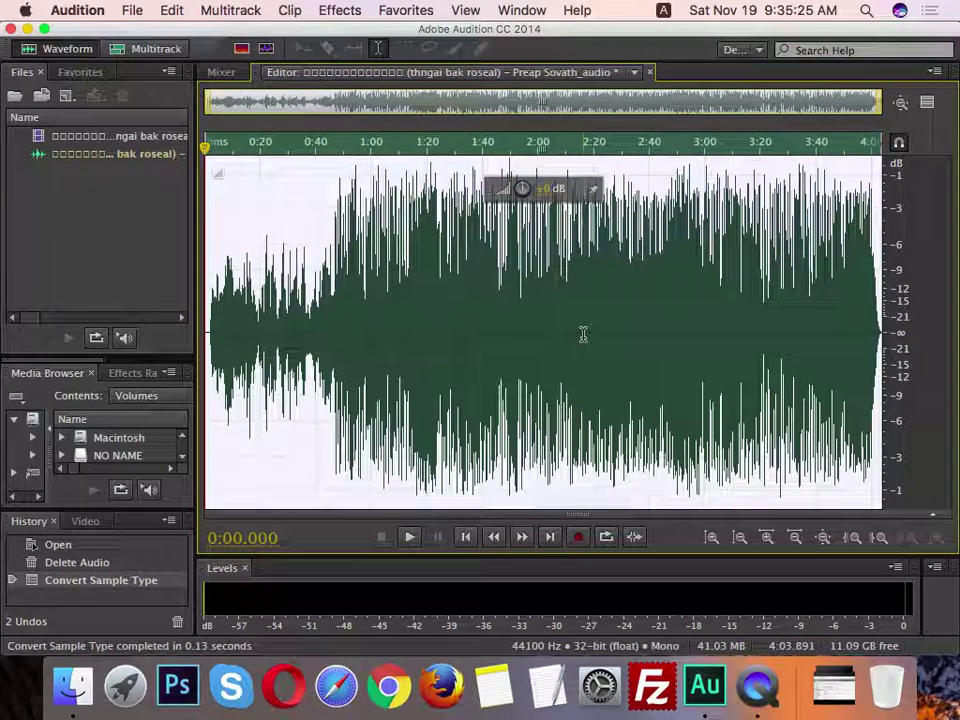
pyautogui.click(546, 349)
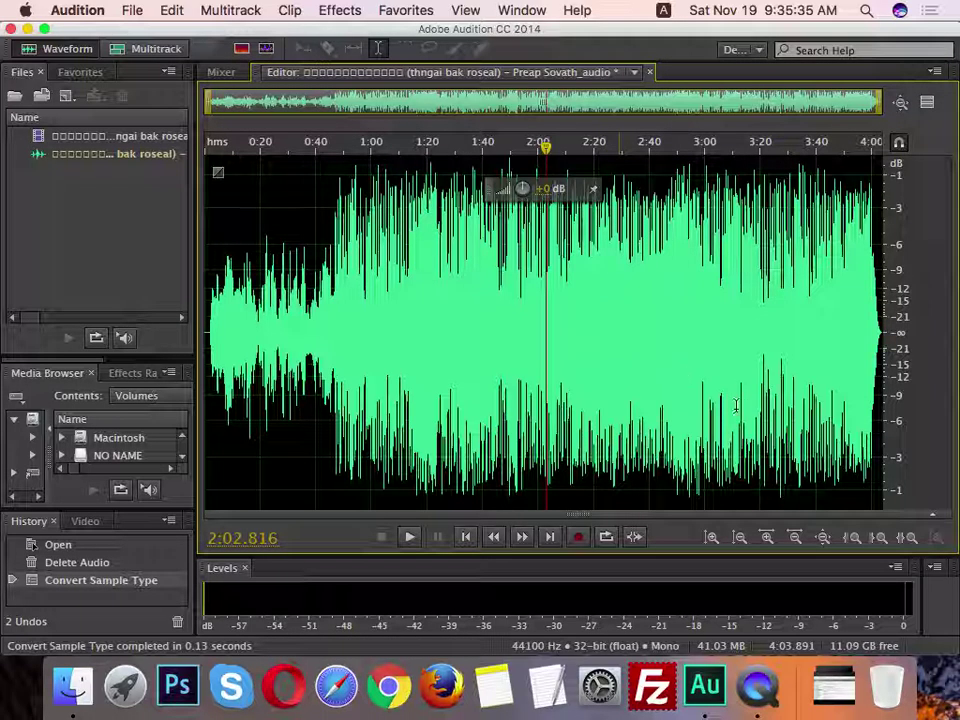
pyautogui.press('F11')
pyautogui.click(717, 360)
pyautogui.rightClick(438, 176)
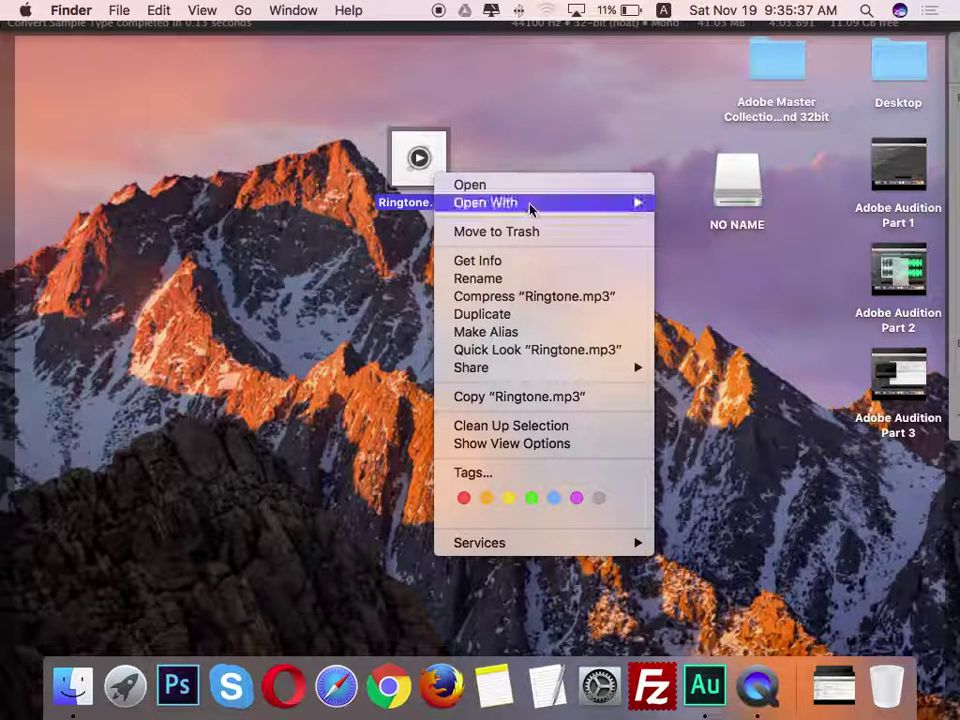
pyautogui.press('Escape')
pyautogui.press('F11')
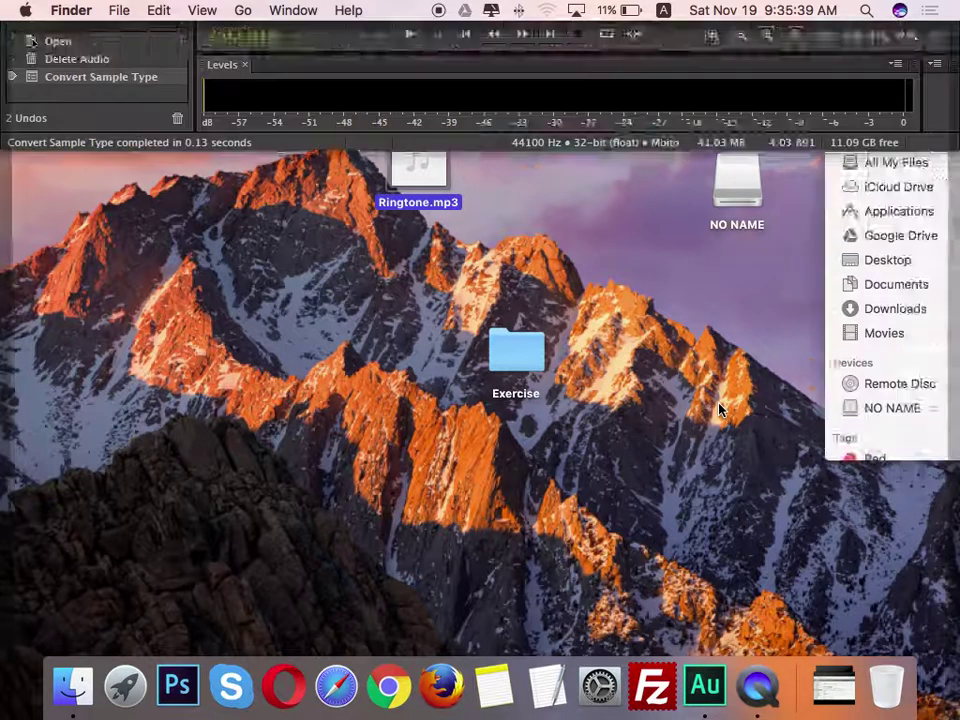
pyautogui.click(643, 370)
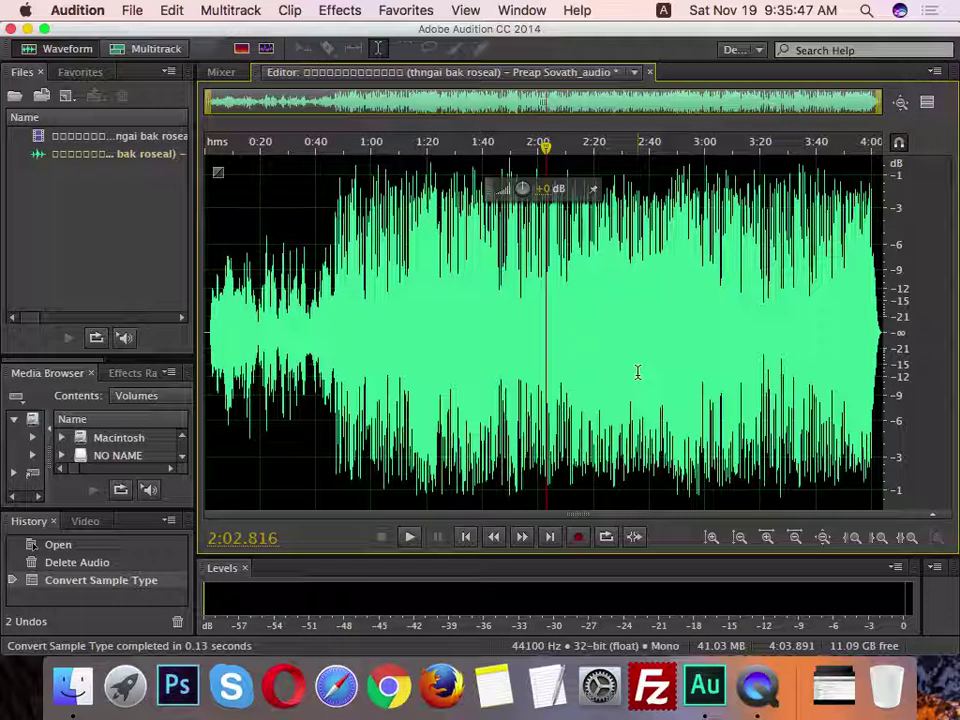
# Step: Switch to Notes to review the list of lesson topics, and minimize it to return to Audition
pyautogui.click(496, 690)
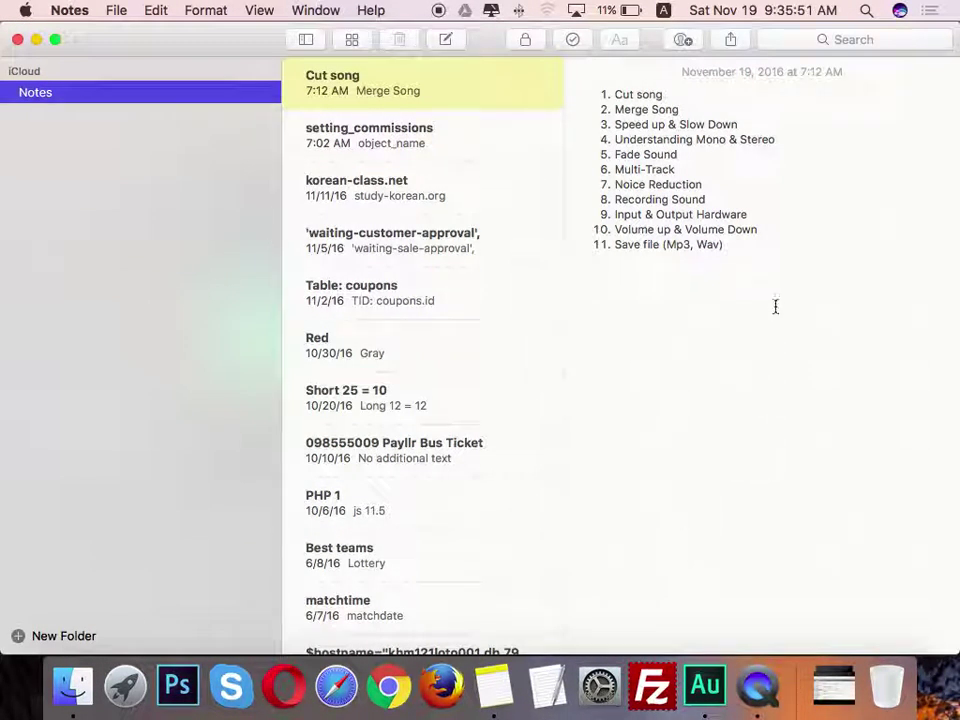
pyautogui.click(776, 305)
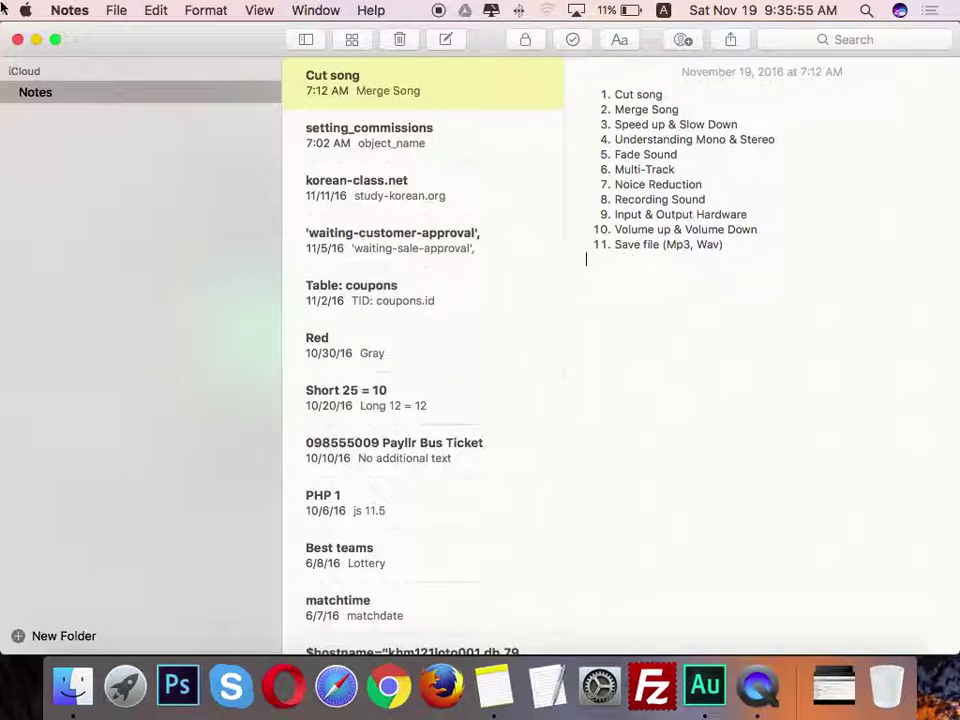
pyautogui.click(36, 40)
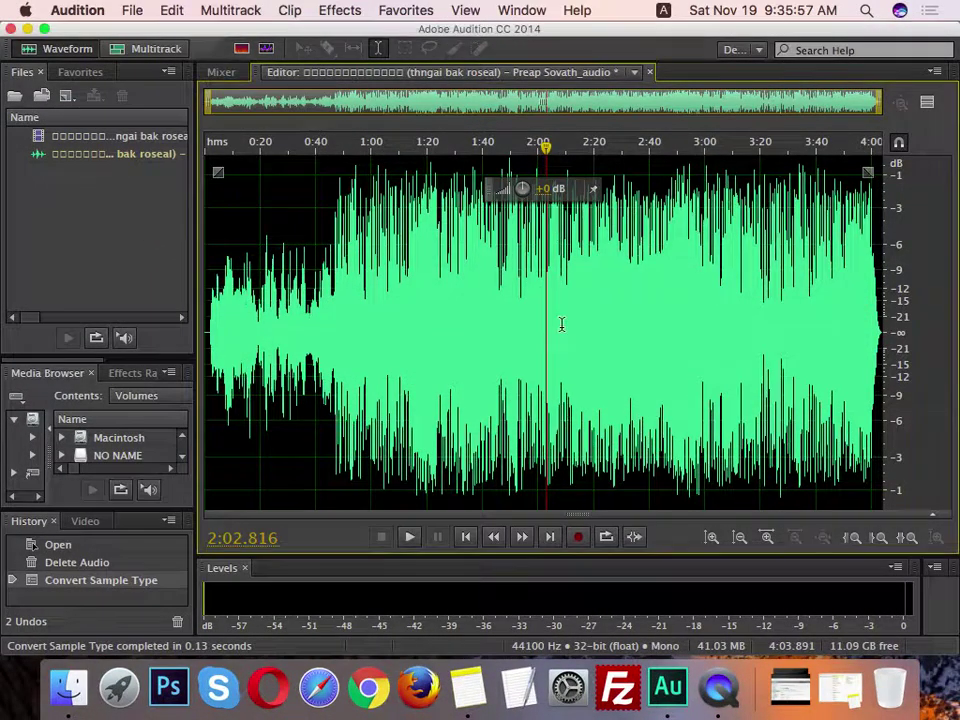
# Step: Play the mono song from about 0:51 to about 0:58
pyautogui.scroll(-2, 630, 290)
pyautogui.scroll(10, 605, 289)
pyautogui.scroll(-10, 590, 292)
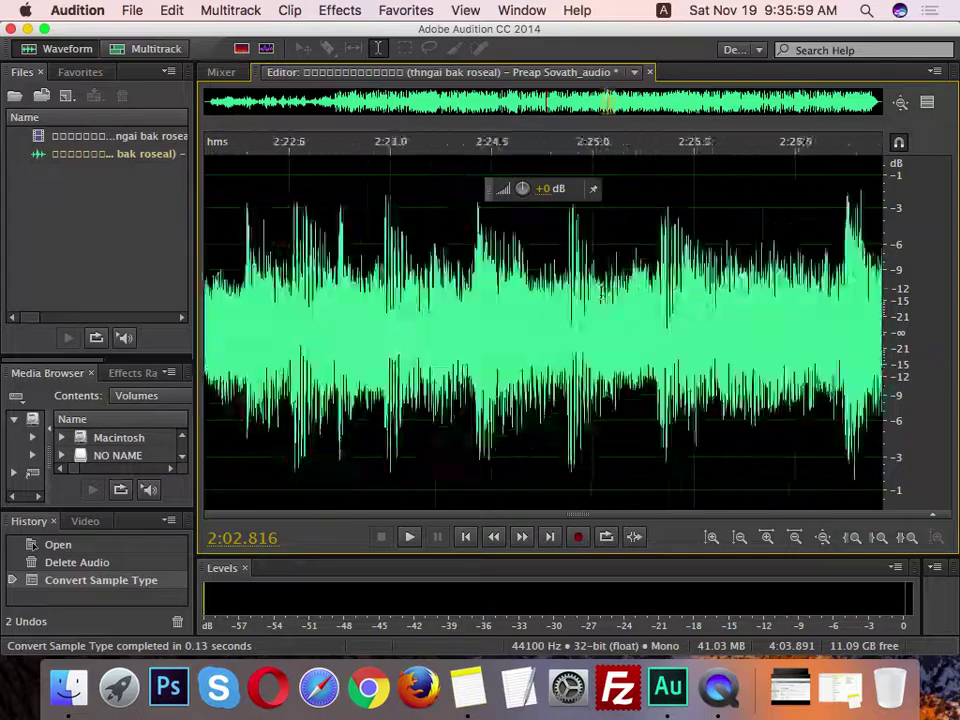
pyautogui.moveTo(545, 148); pyautogui.dragTo(180, 150)
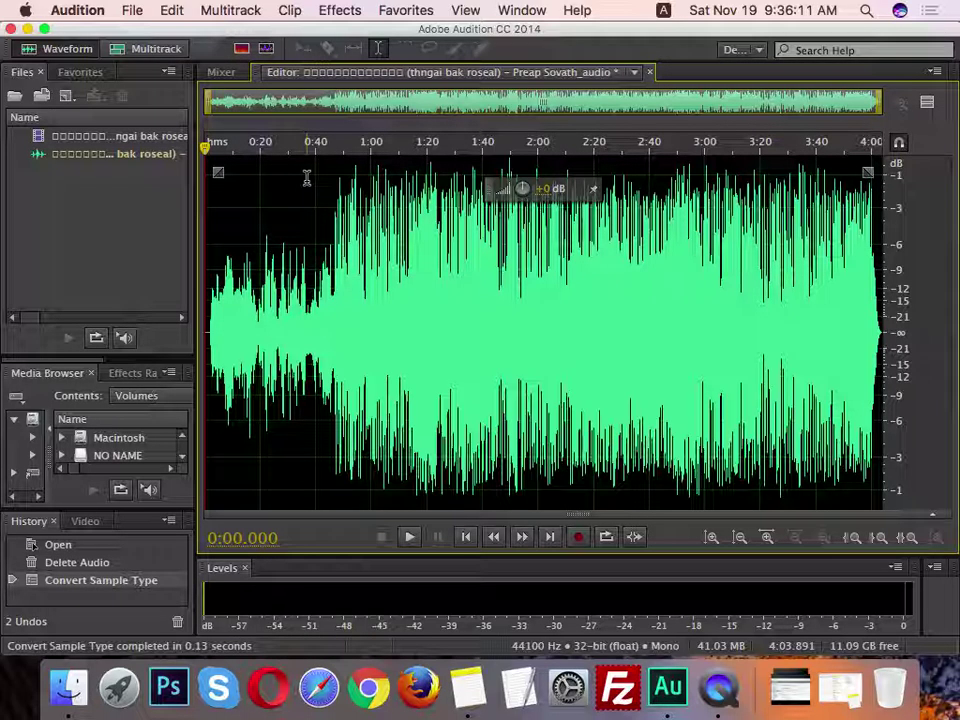
pyautogui.click(347, 262)
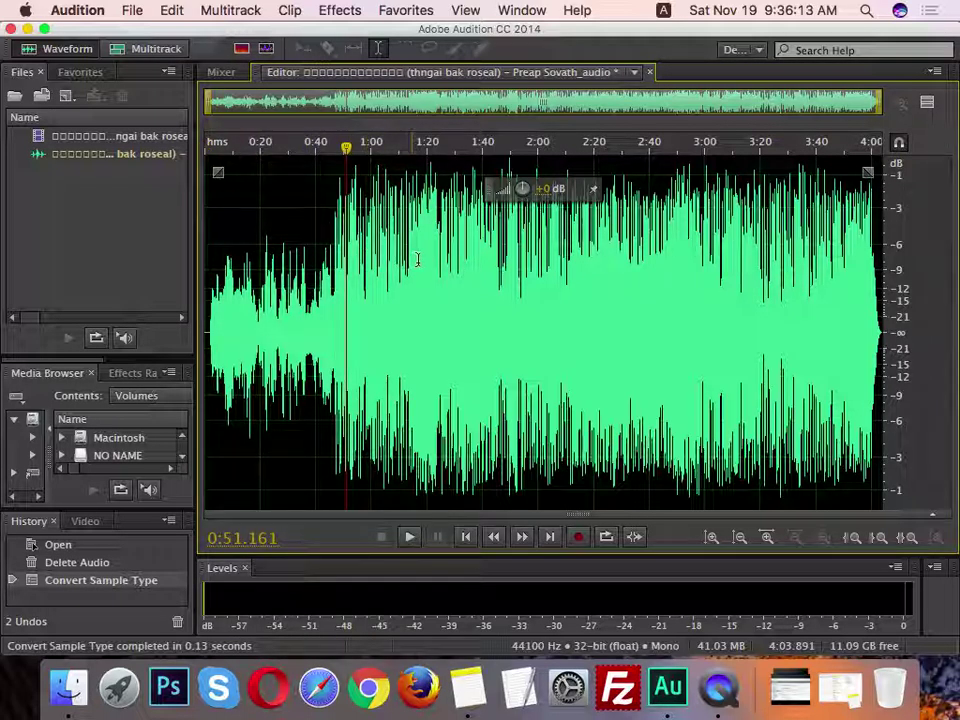
pyautogui.press('space')
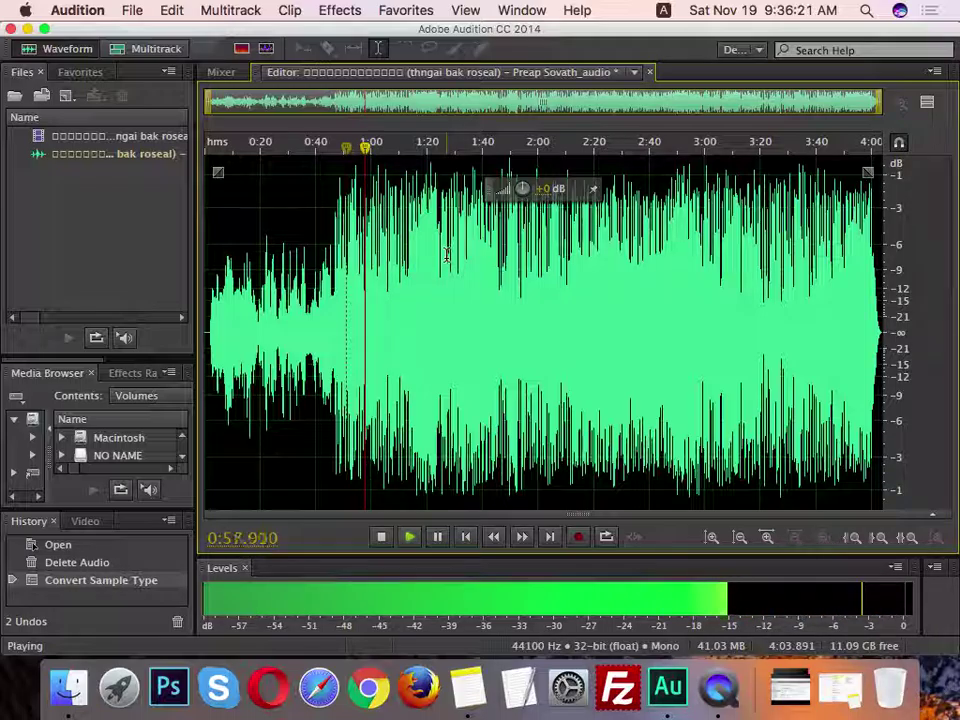
pyautogui.press('space')
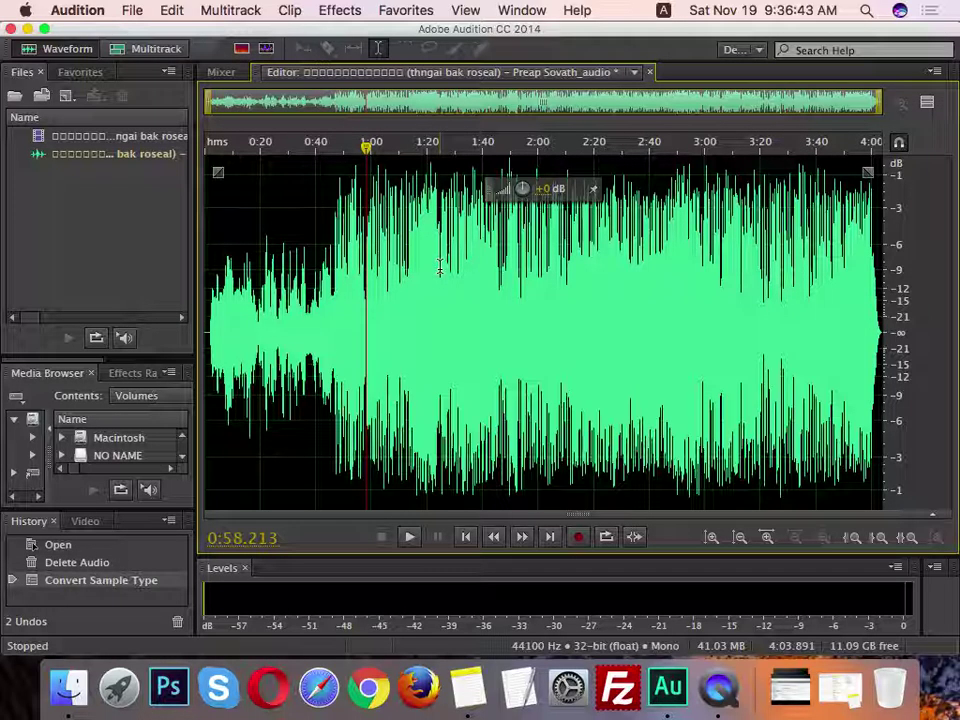
# Step: Switch to Notes and add the line "Justin Bieber Baby Instrumental" below the lesson topic list
pyautogui.hotkey('ctrl', 'Up')
pyautogui.click(576, 300)
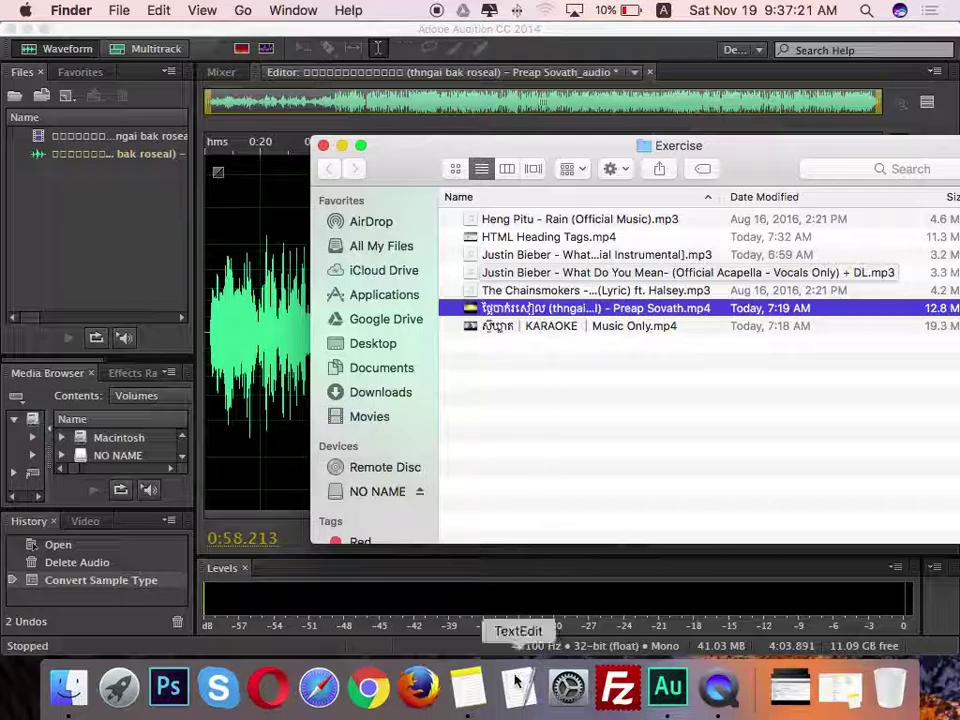
pyautogui.click(467, 688)
pyautogui.press('Return')
pyautogui.press('Return')
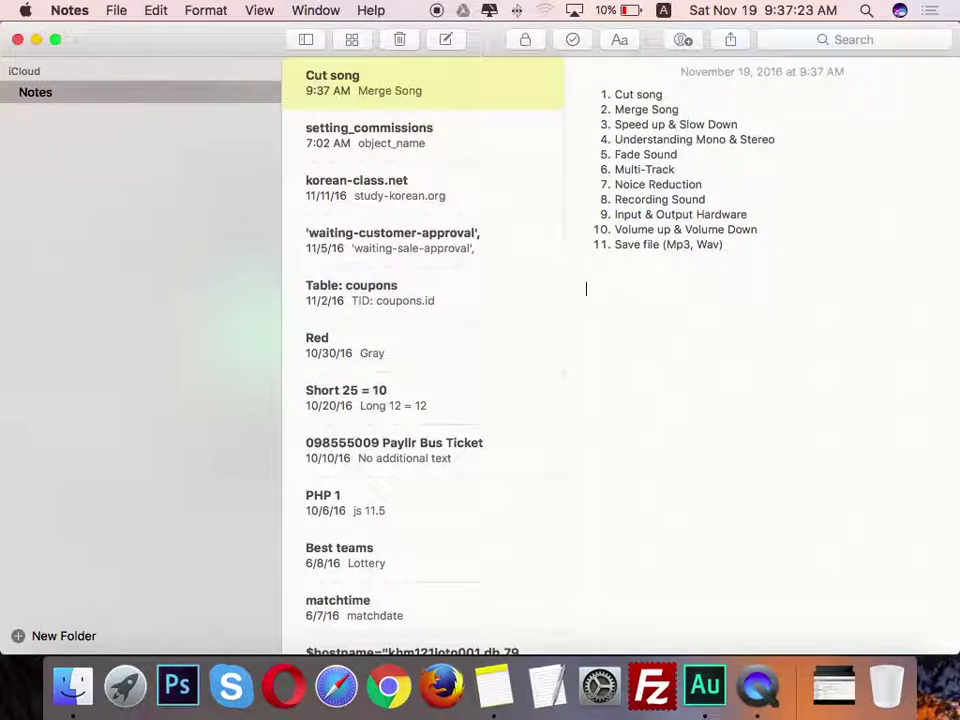
pyautogui.write('Jus')
pyautogui.press('BackSpace')
pyautogui.write('tin Bieber Baby ')
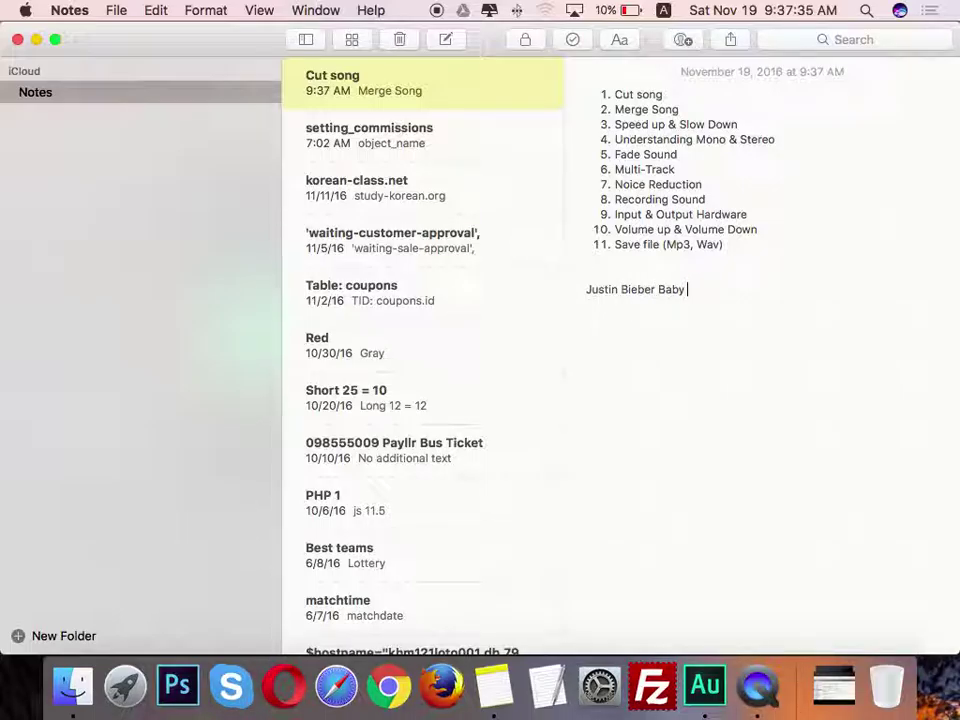
pyautogui.write('Instrumental')
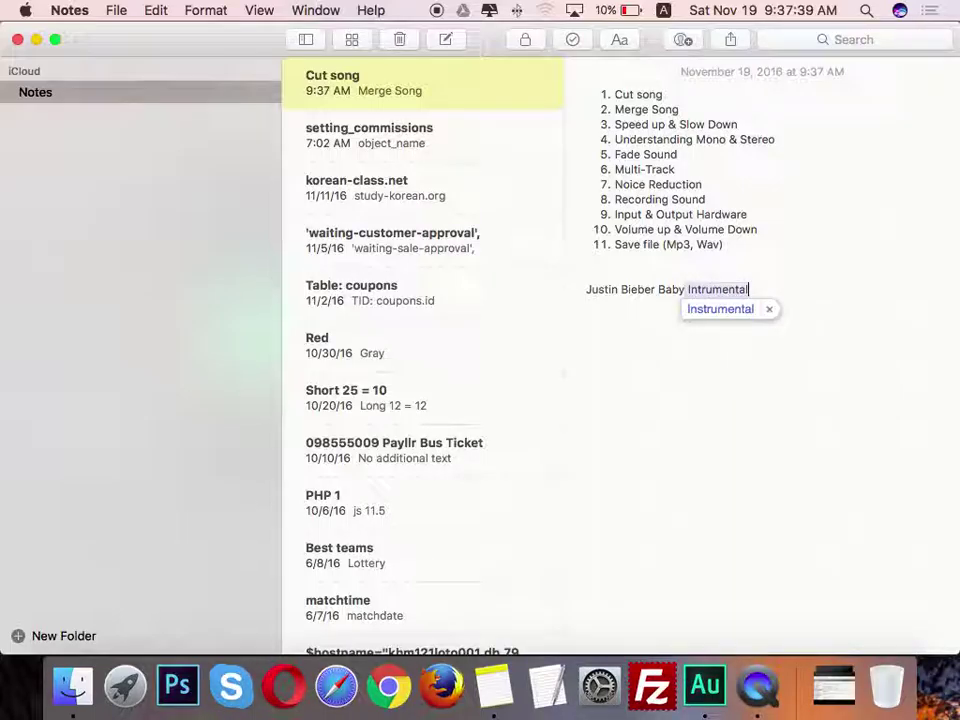
pyautogui.press('Return')
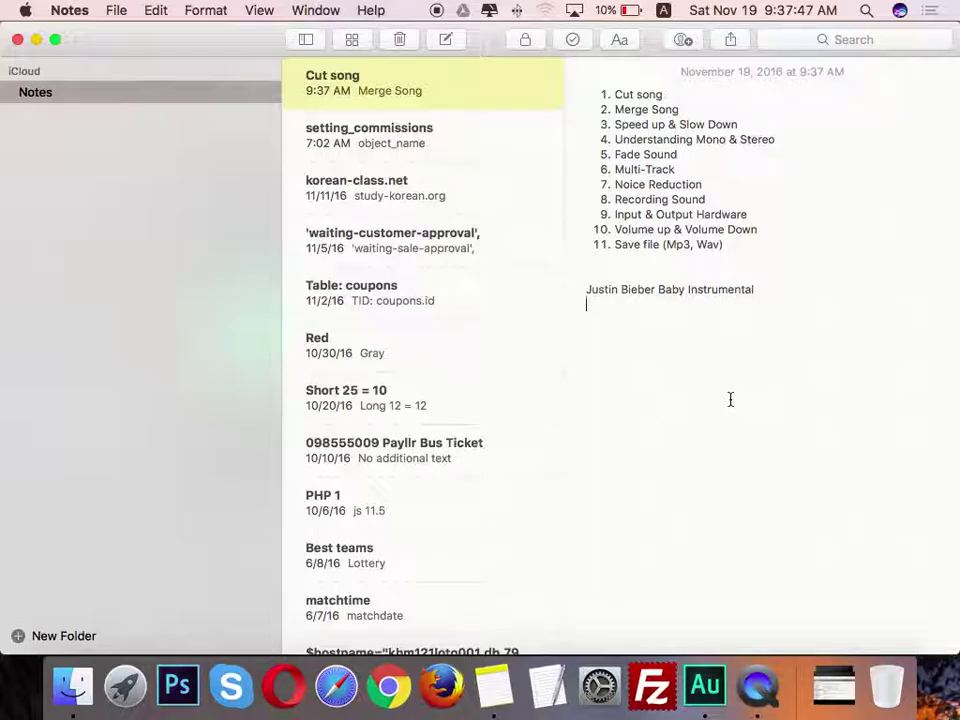
pyautogui.doubleClick(724, 289)
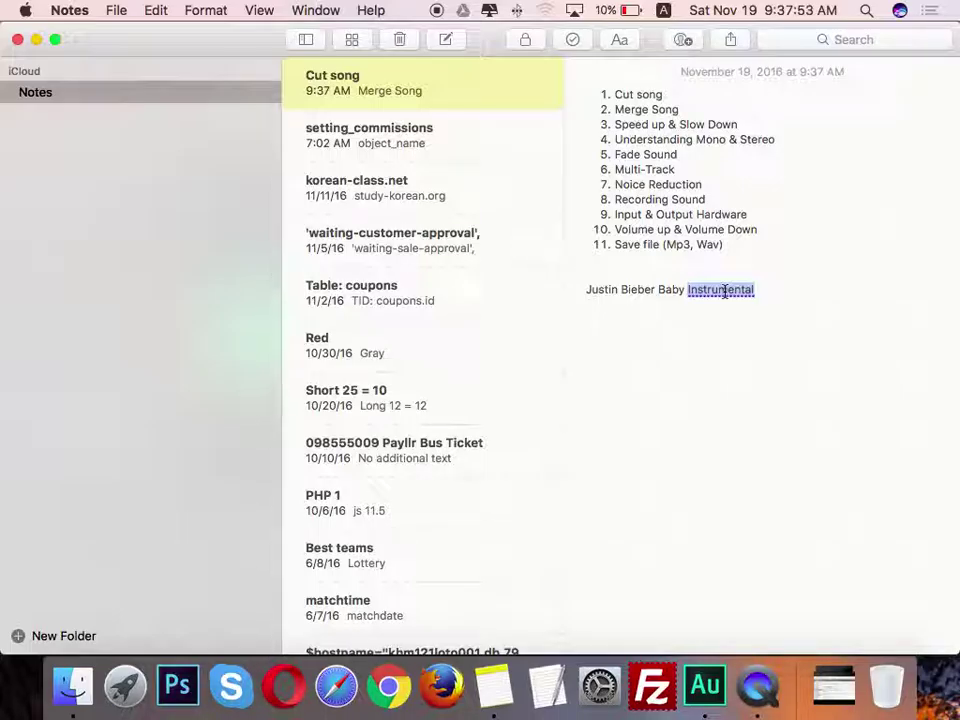
pyautogui.write('Vocal')
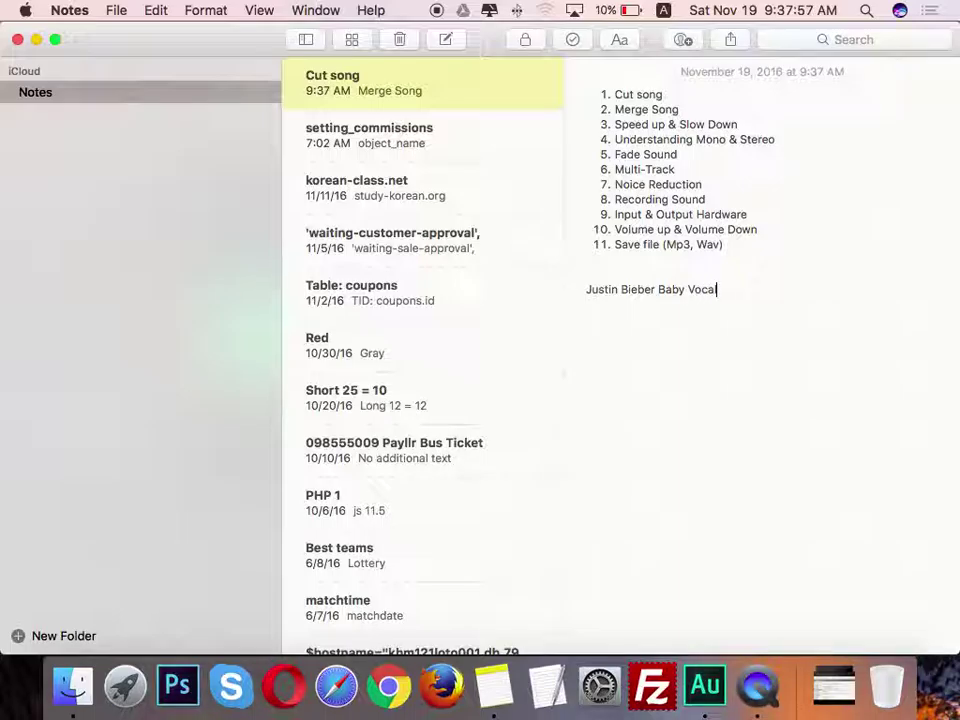
pyautogui.press('super+z')
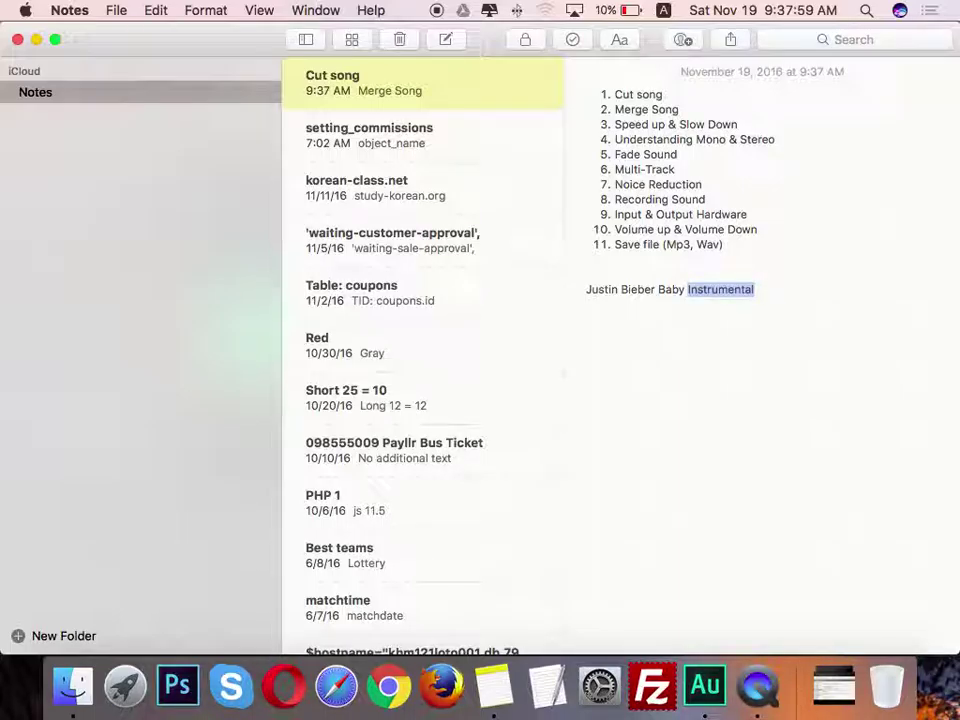
# Step: Duplicate the "Justin Bieber Baby Instrumental" line below itself and change the copy's last word to "Vocal"
pyautogui.press('Right')
pyautogui.hotkey('shift', 'Up')
pyautogui.press('super+c')
pyautogui.press('Right')
pyautogui.press('super+v')
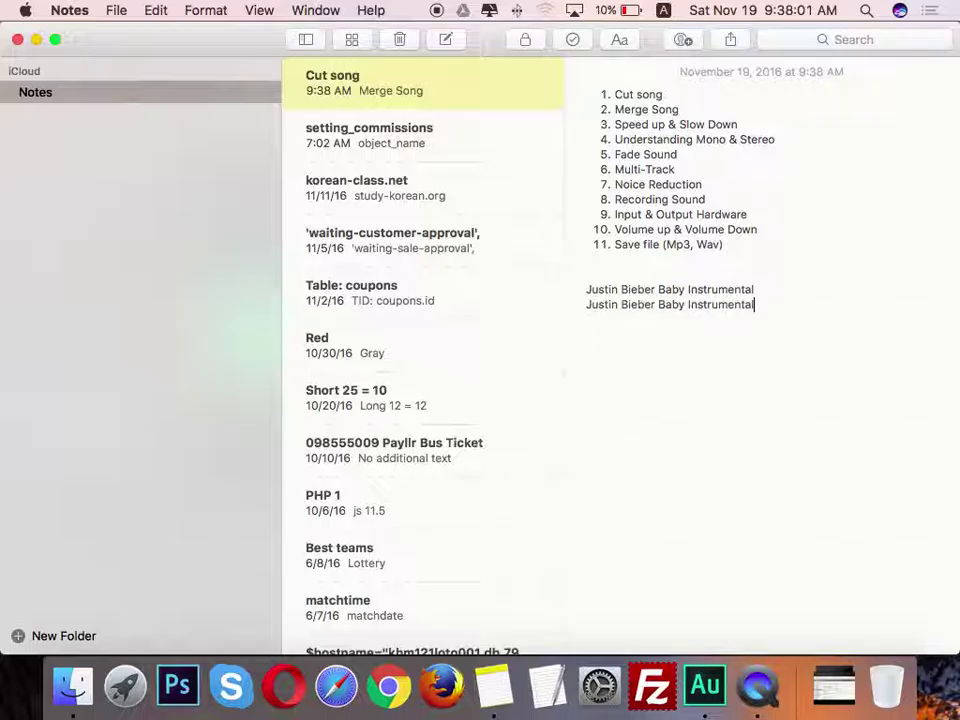
pyautogui.doubleClick(718, 306)
pyautogui.write('Vocal')
# Step: Switch to the Exercise folder in Finder and widen its Name column to show longer file names
pyautogui.hotkey('ctrl', 'Up')
pyautogui.click(535, 231)
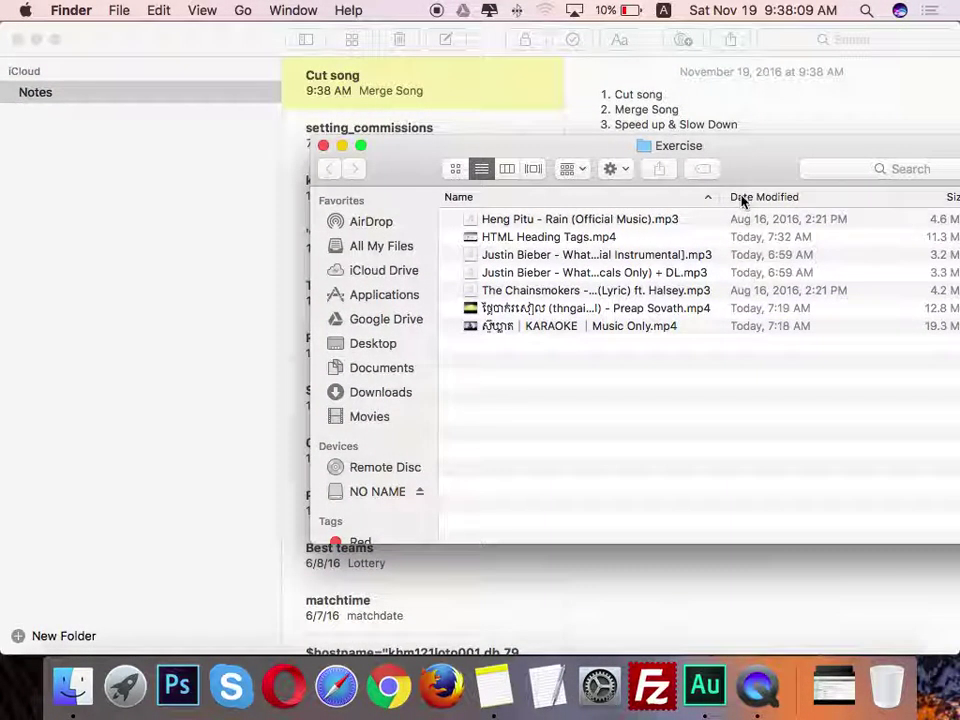
pyautogui.moveTo(720, 197); pyautogui.dragTo(899, 197)
# Step: Play the Justin Bieber "What Do You Mean" vocals-only acapella file in iTunes, and quit the player
pyautogui.doubleClick(814, 279)
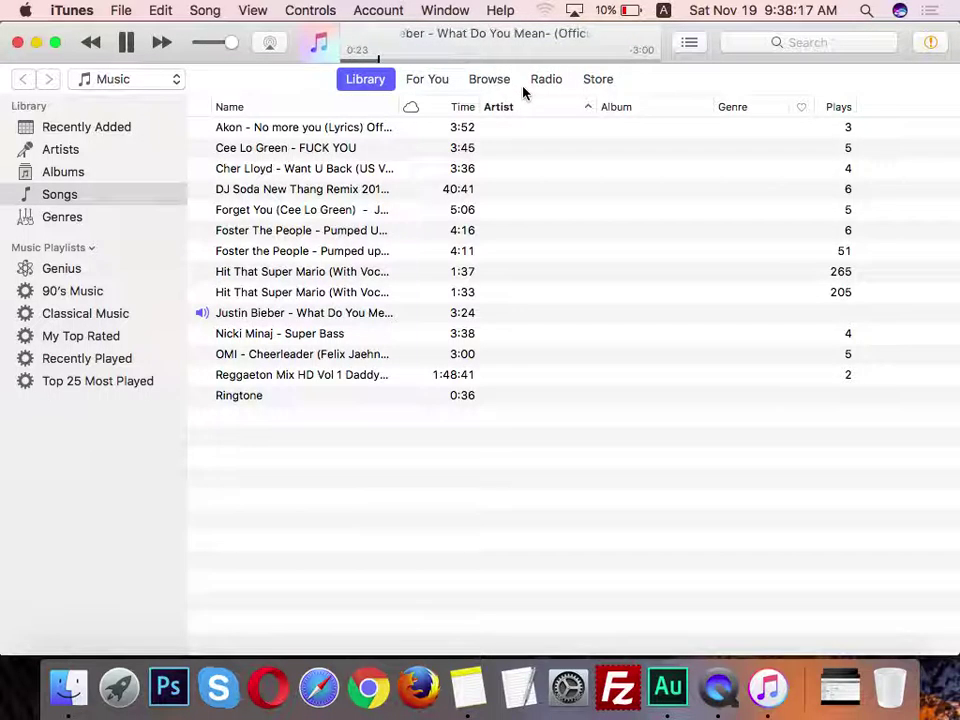
pyautogui.press('XF86AudioRaiseVolume')
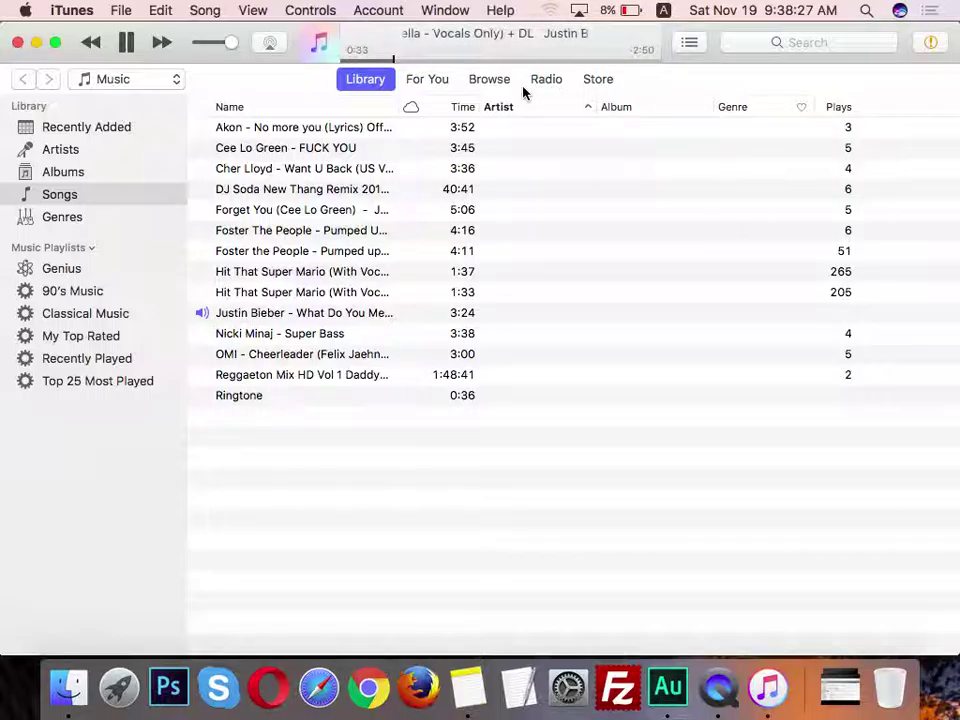
pyautogui.press('super+q')
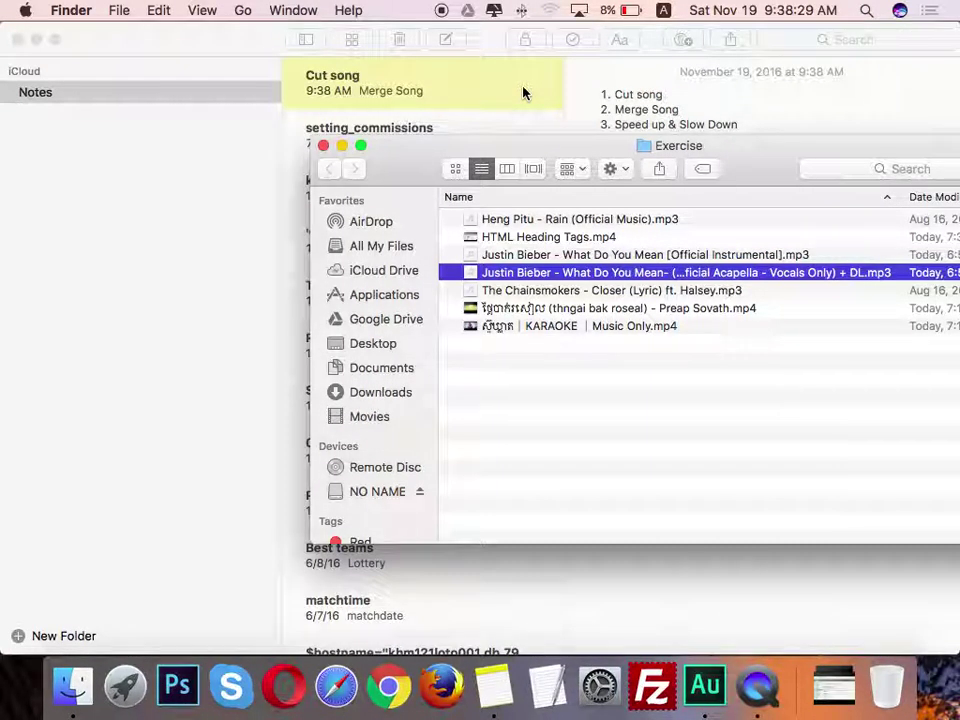
pyautogui.click(722, 446)
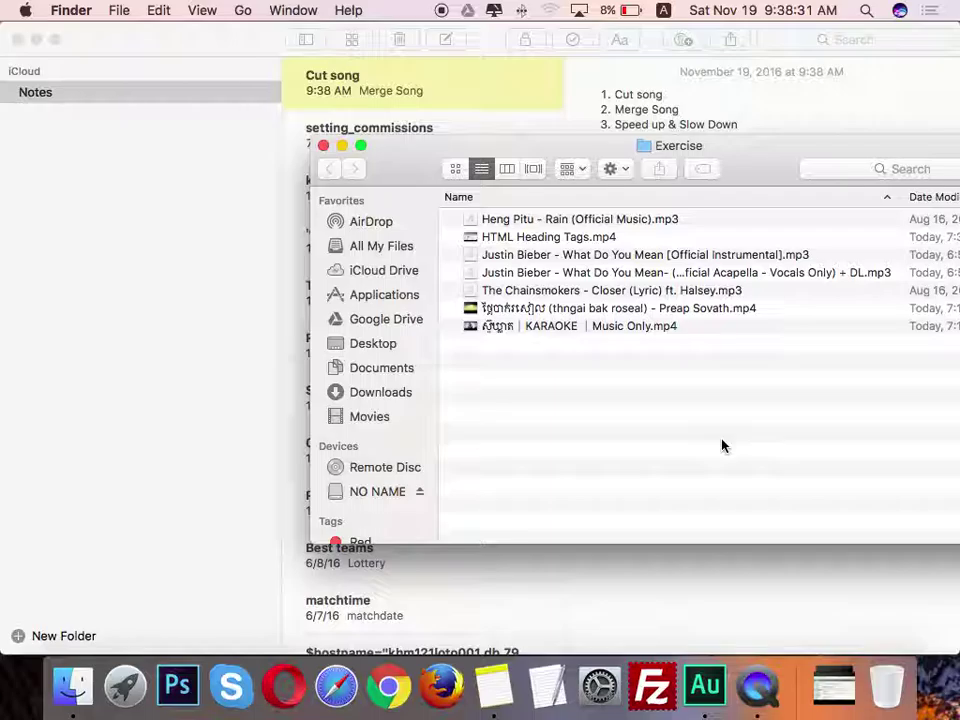